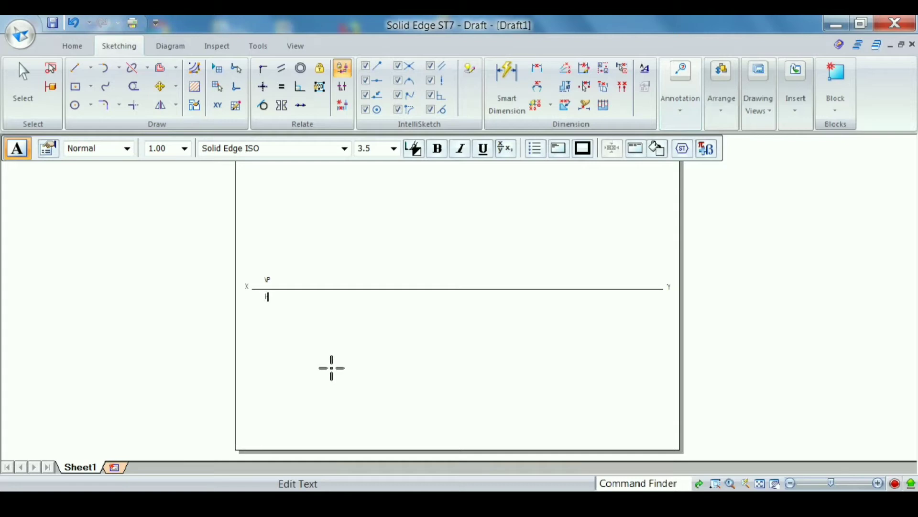
- Make the X, Y, VP and HP labels bold and set their text size to 5
left_click(26, 93)
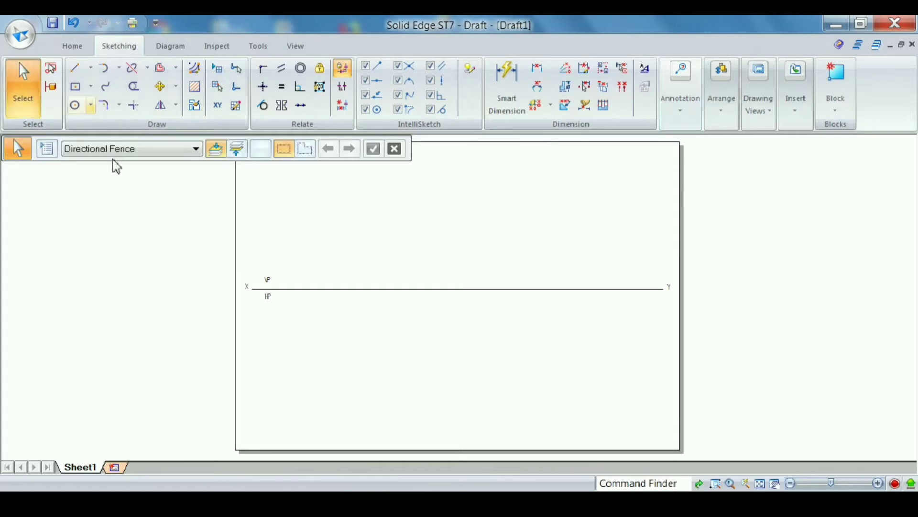
left_click(245, 290)
left_click(268, 297, "ctrl")
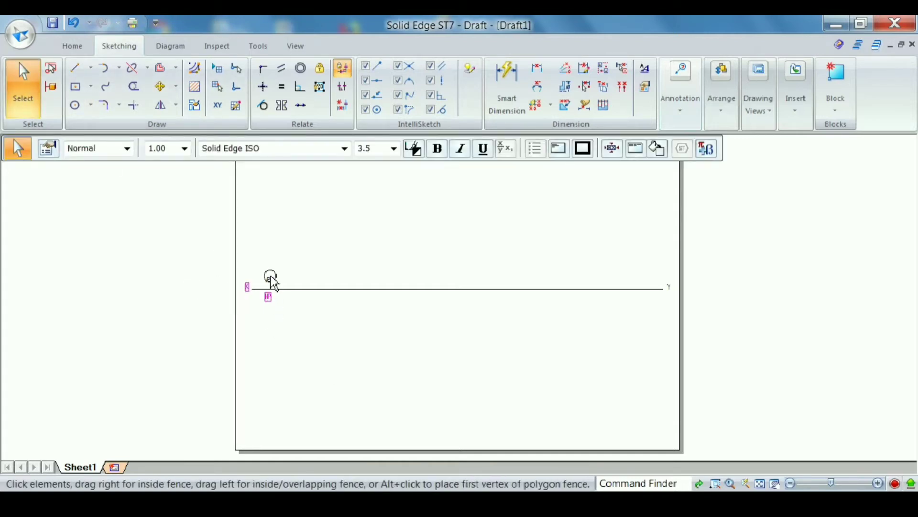
left_click(268, 280, "ctrl")
left_click(670, 293, "ctrl")
left_click(437, 149)
left_click(394, 149)
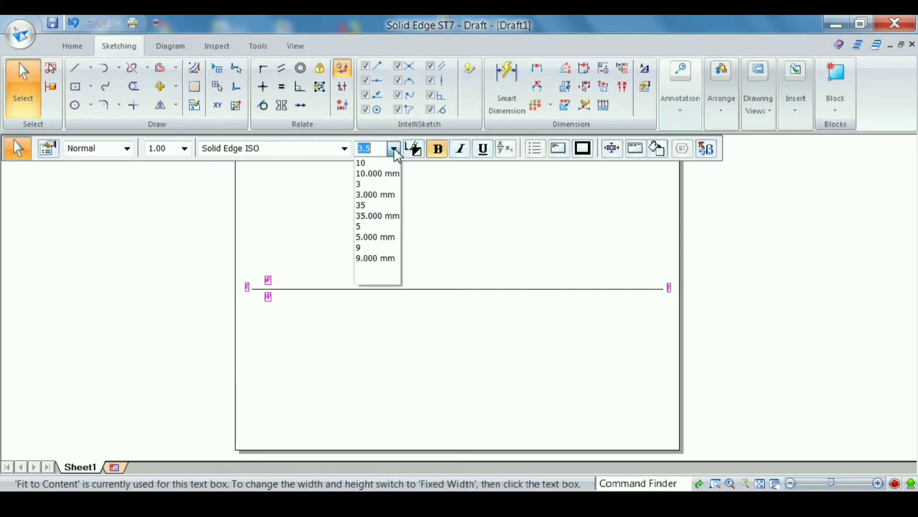
left_click(363, 226)
left_click(420, 385)
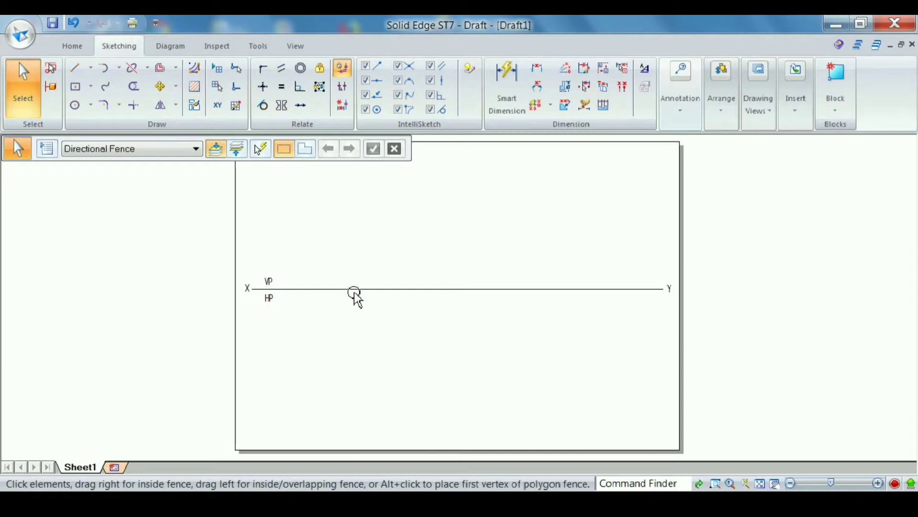
- Offset the XY reference line 20 mm upward into the VP side
left_click(166, 74)
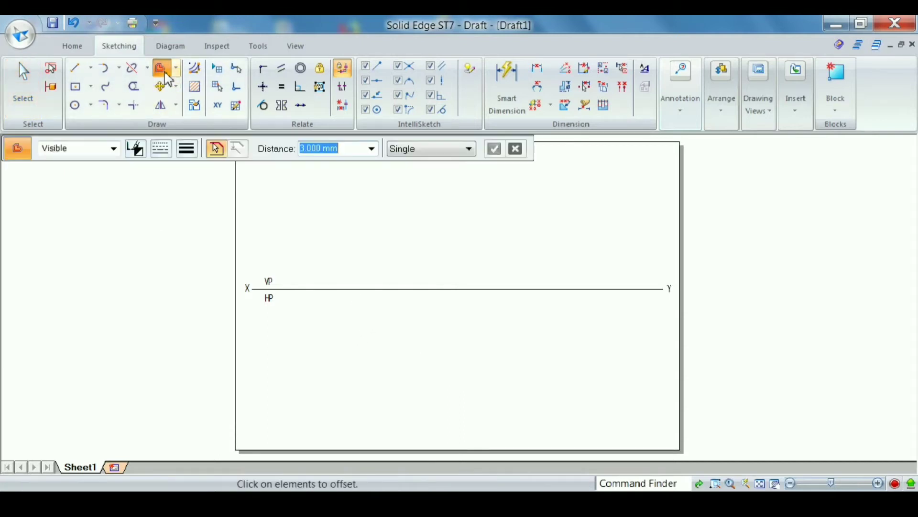
left_click(361, 289)
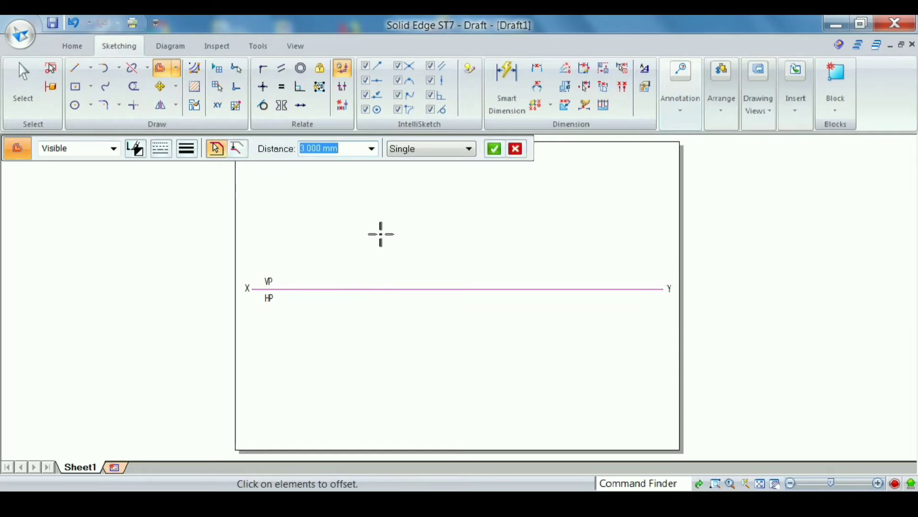
type("20")
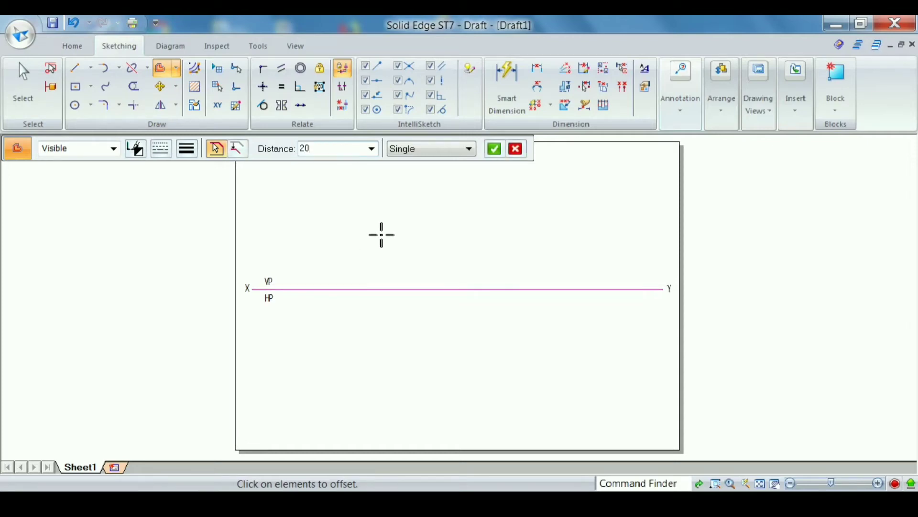
key("Return")
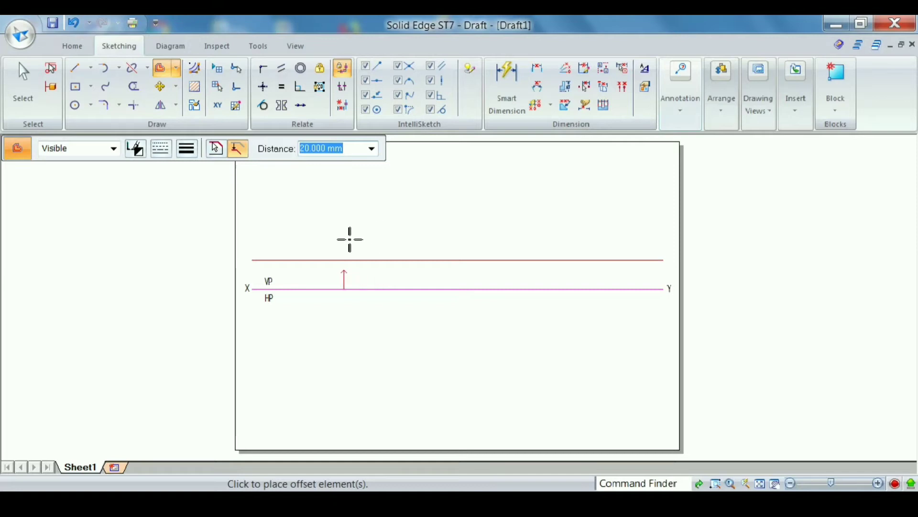
left_click(344, 240)
right_click(435, 218)
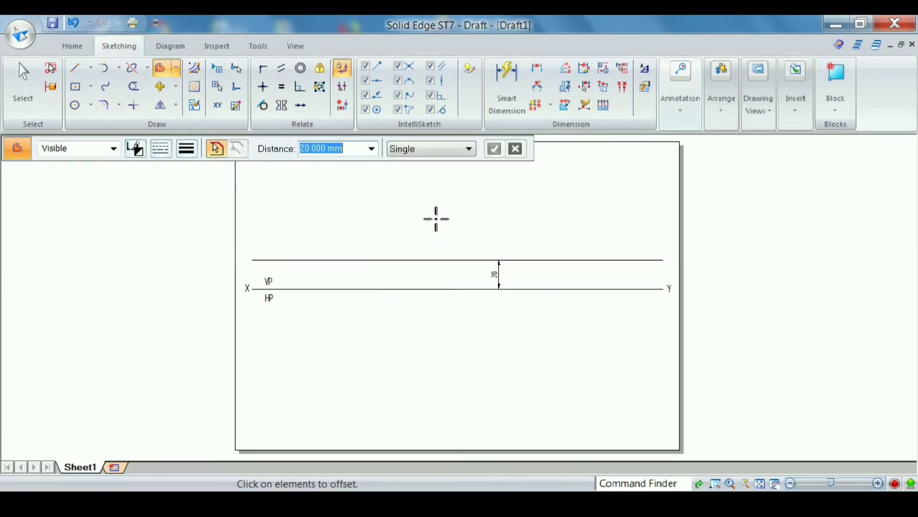
- Offset the XY reference line 30 mm downward into the HP side and end the Offset command
left_click(394, 289)
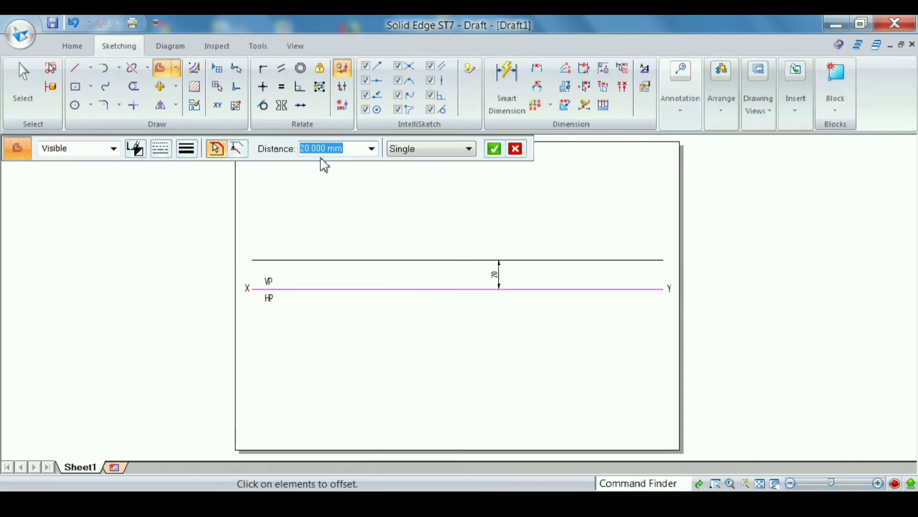
type("30")
key("Return")
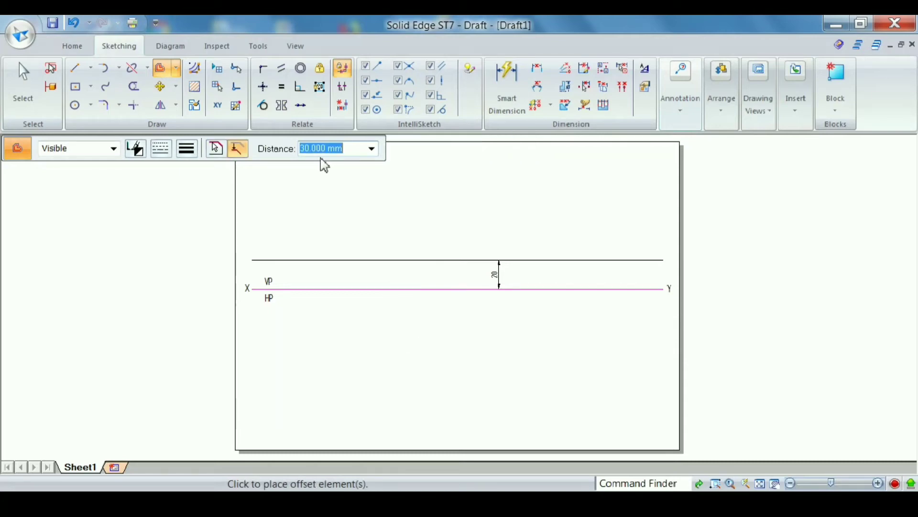
left_click(423, 383)
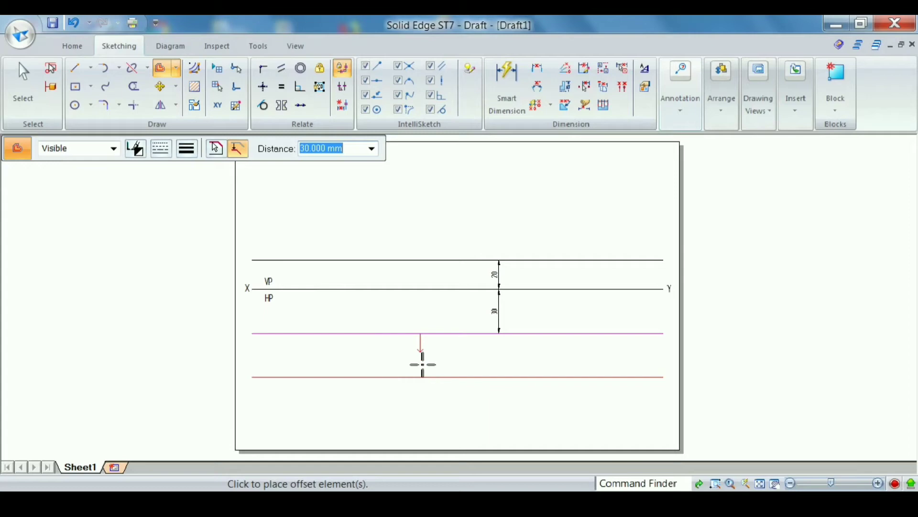
left_click(24, 88)
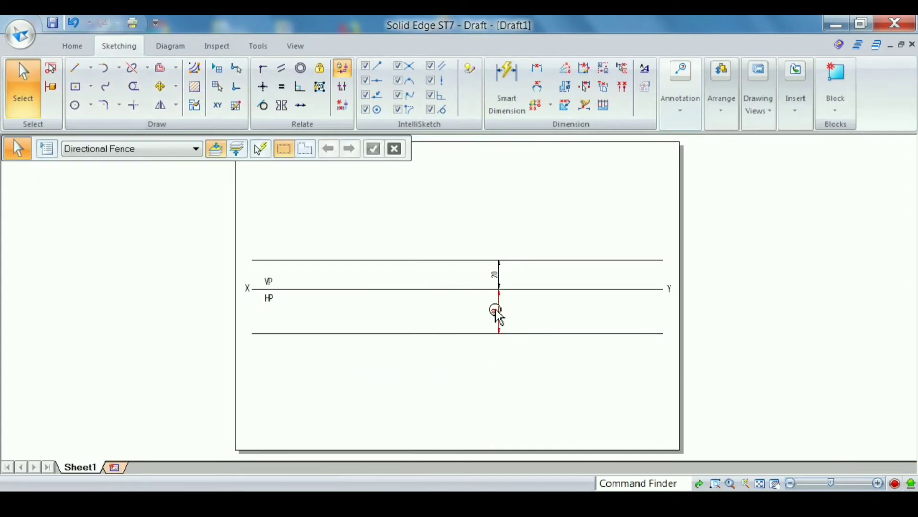
- Move the 30 mm and 20 mm offset dimensions next to the HP and VP labels at the X end
left_click_drag(497, 311, 297, 325)
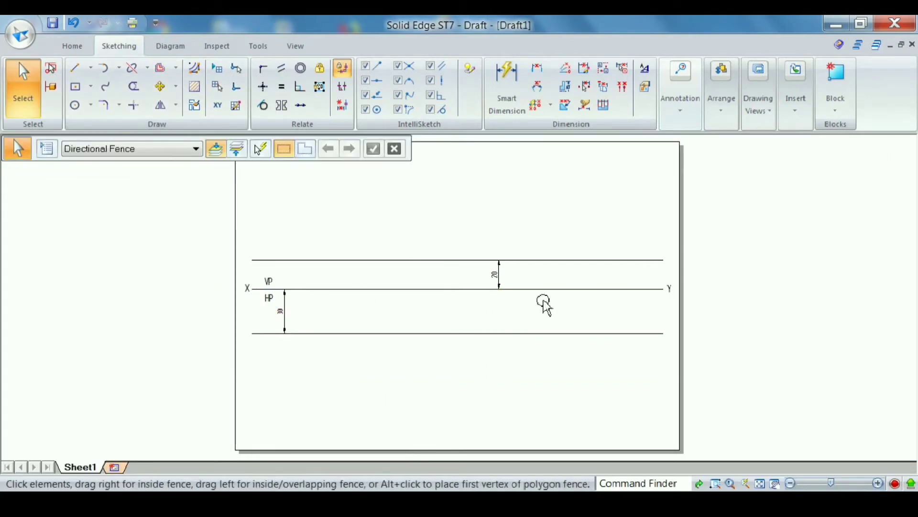
left_click_drag(498, 272, 286, 273)
left_click(389, 417)
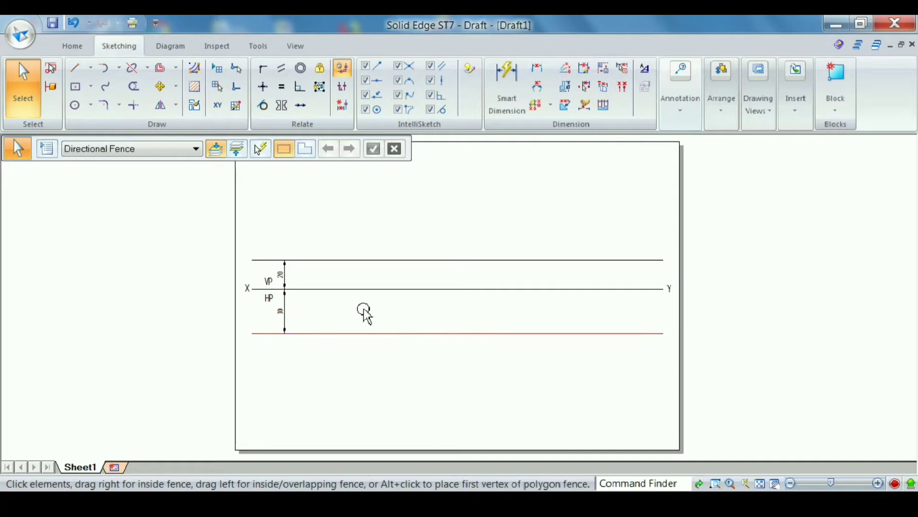
- Change both offset lines above and below XY to a dash-dot line type
left_click(306, 260)
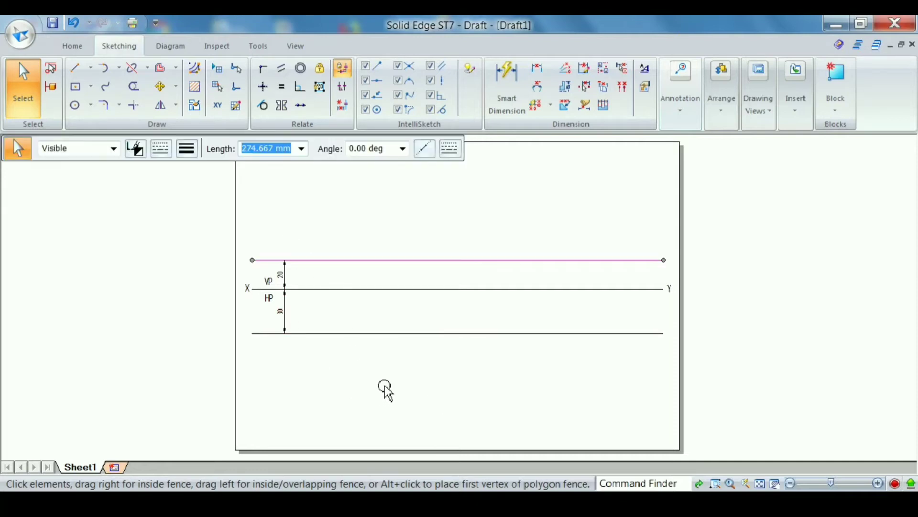
left_click(351, 334, "ctrl")
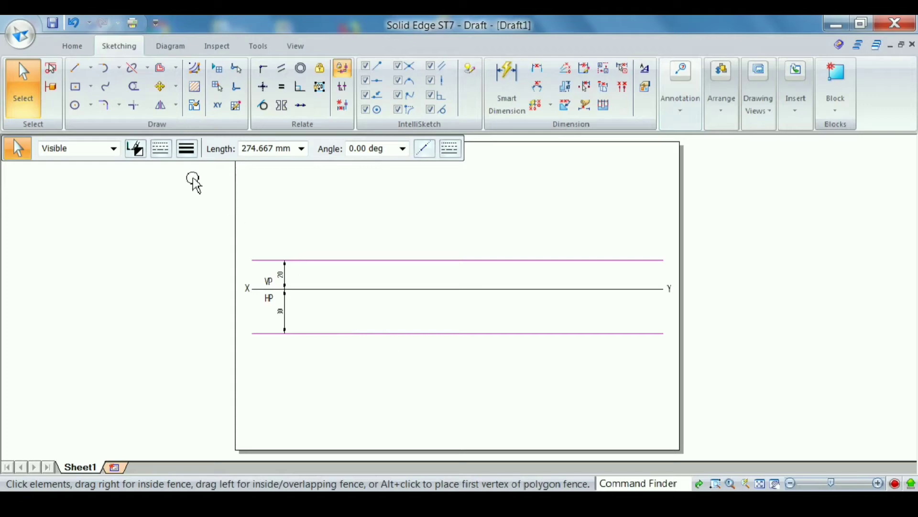
left_click(160, 148)
left_click(170, 197)
left_click(355, 214)
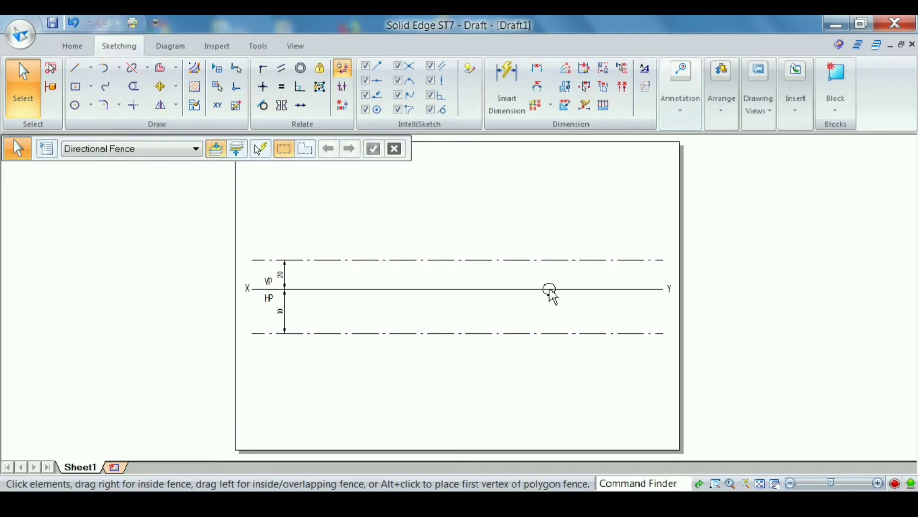
- Add the text "Locus line A" just above each of the two dash-dot lines, near the Y end
left_click(690, 124)
left_click(708, 159)
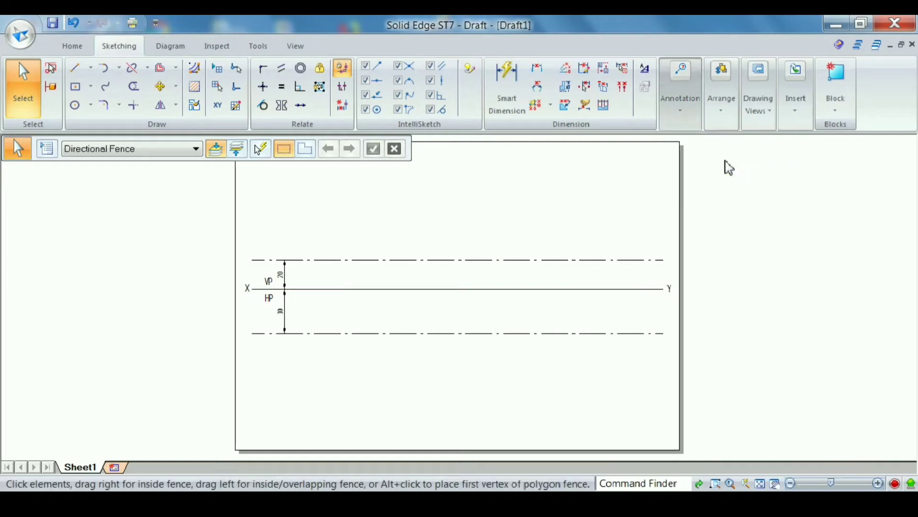
left_click(577, 250)
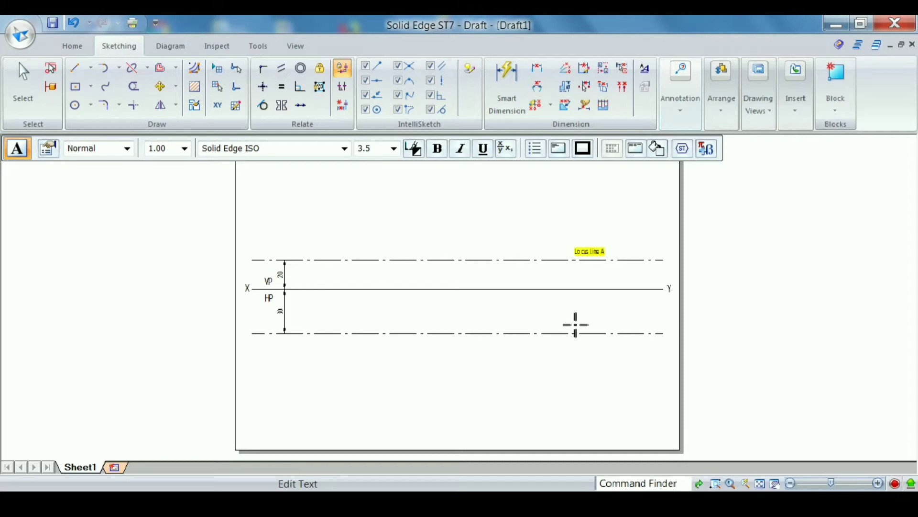
left_click(575, 324)
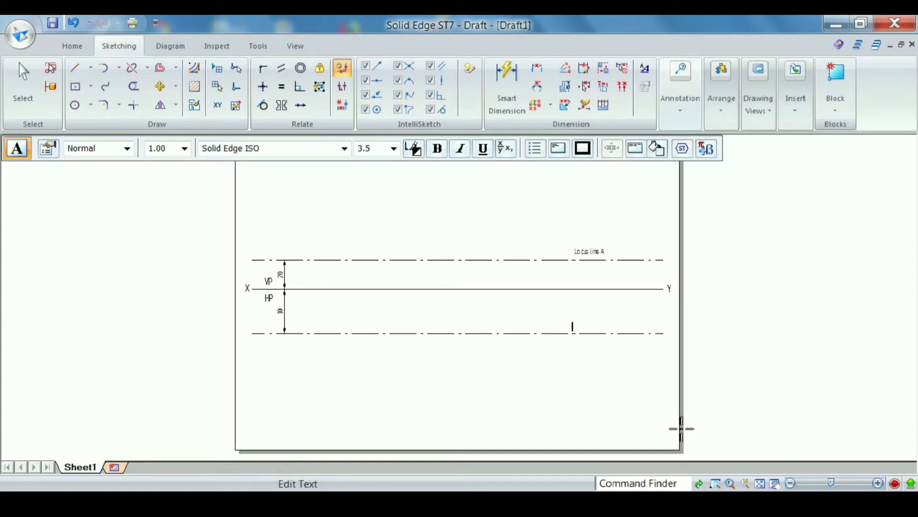
left_click(21, 90)
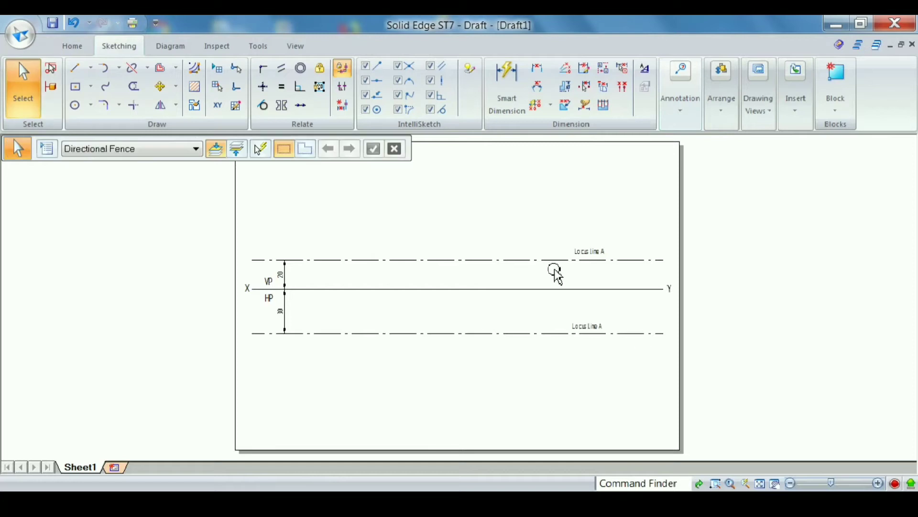
- Draw a continuous 0.05 mm wide line from the lower locus line near the X end, 80 mm long at -45 degrees
left_click(80, 71)
left_click(161, 148)
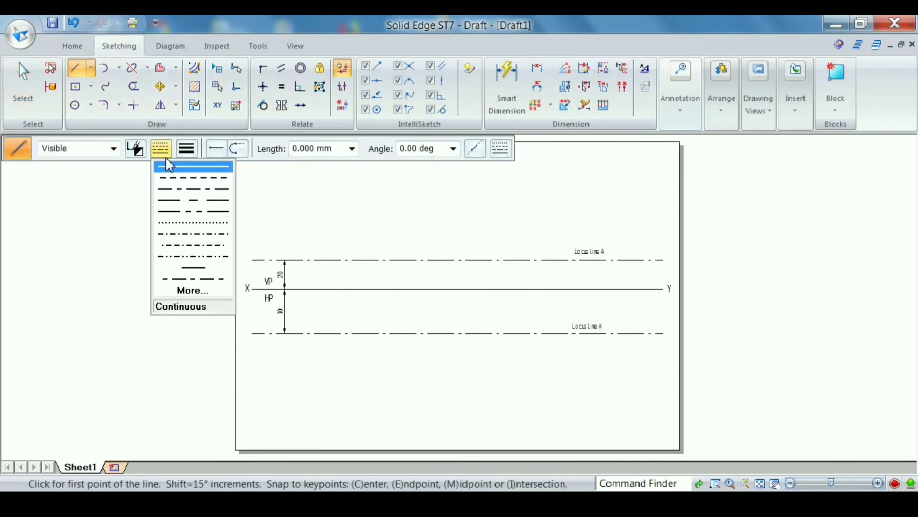
left_click(187, 148)
type("0")
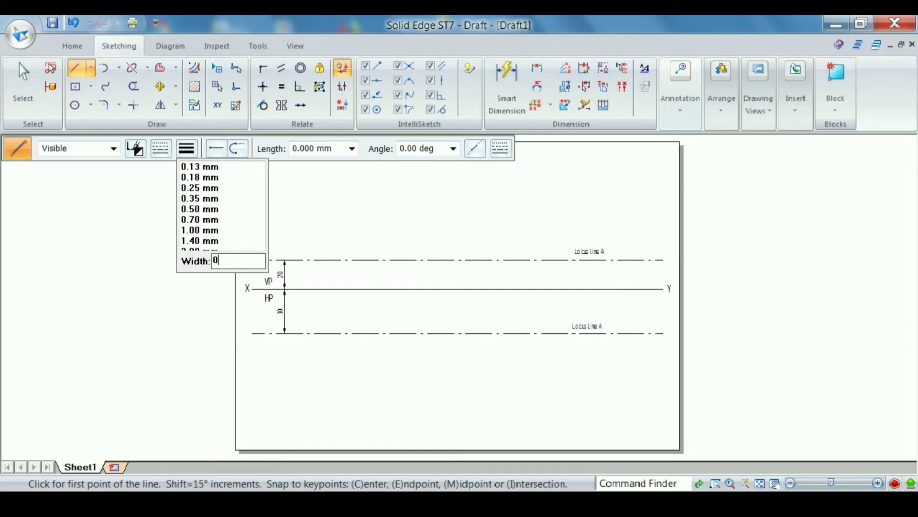
type(".05")
key("Return")
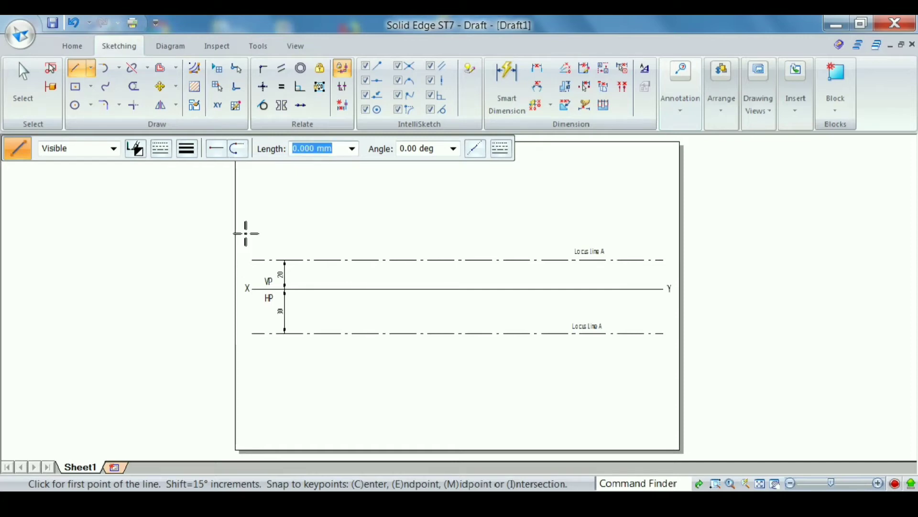
left_click(324, 335)
type("80")
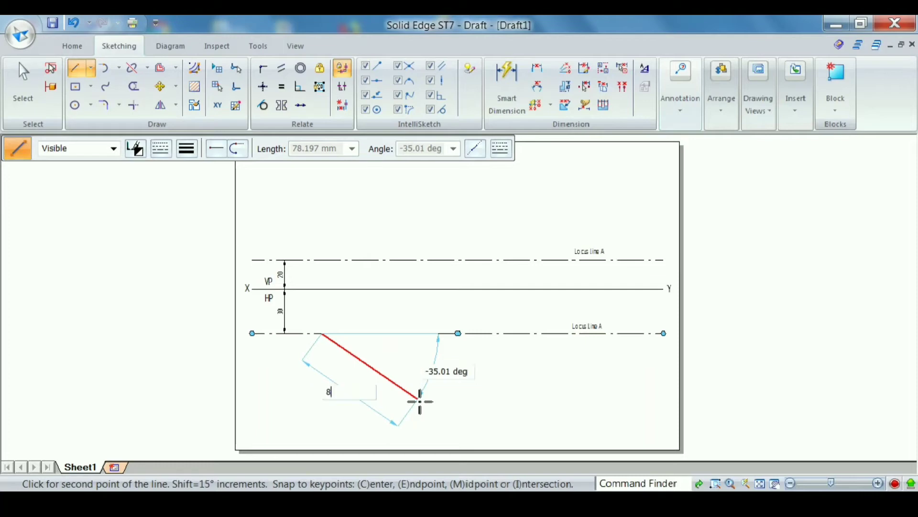
key("Tab")
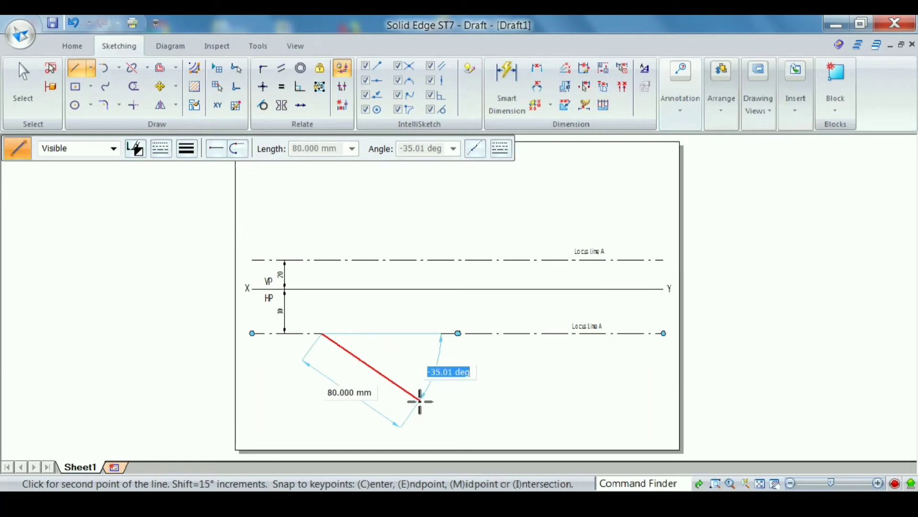
type("-45")
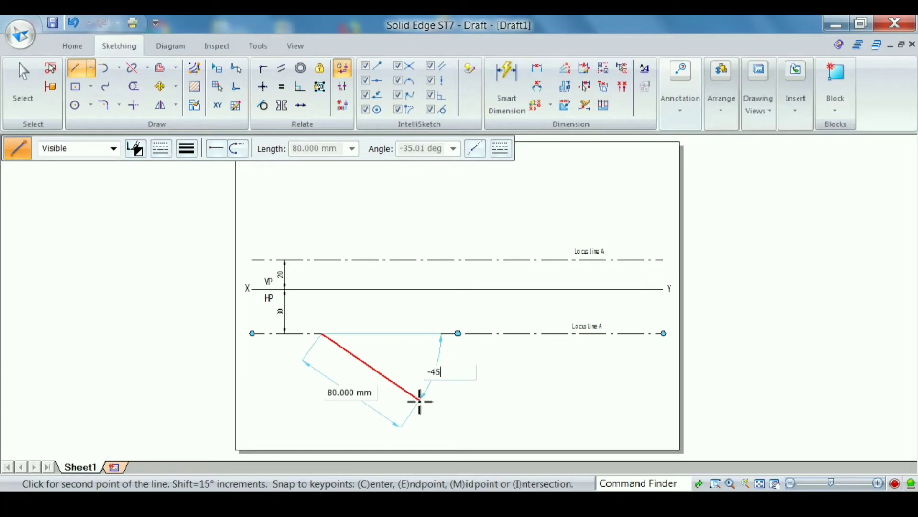
key("Return")
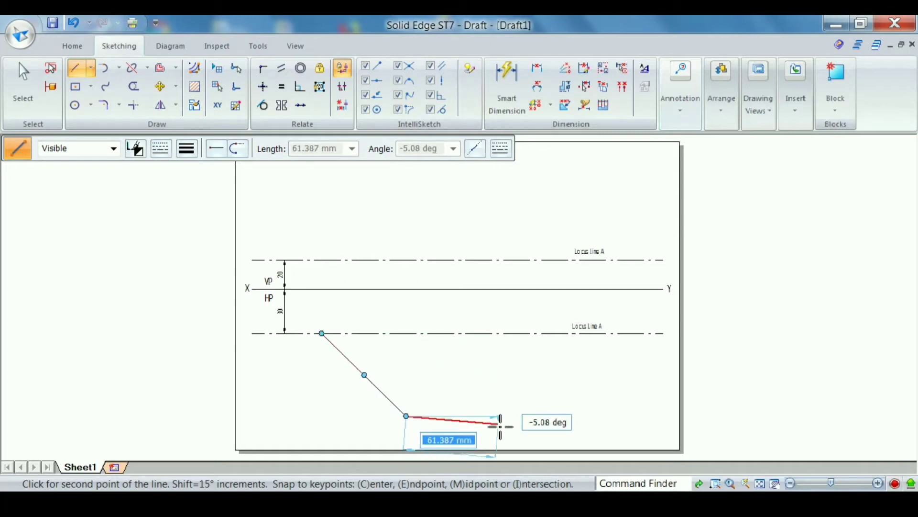
right_click(502, 425)
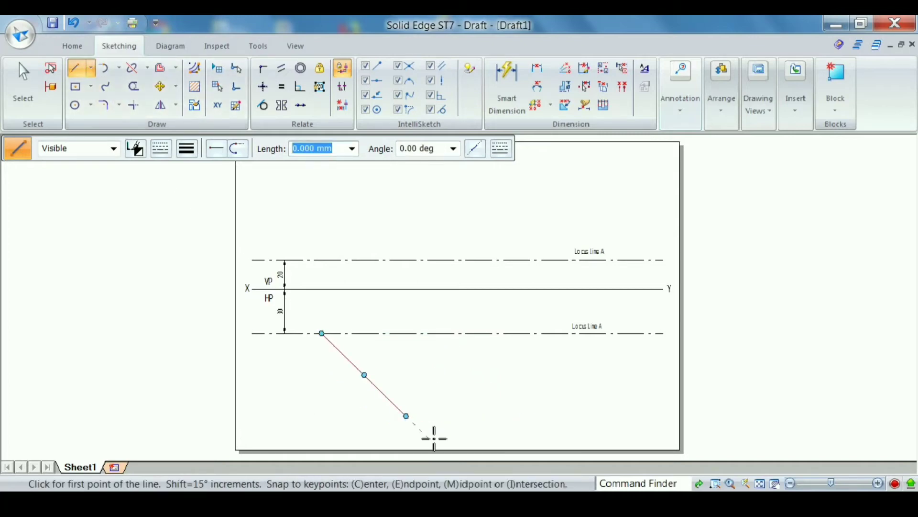
- Add an angle dimension between the lower locus line and the inclined line
left_click(537, 88)
left_click(353, 333)
left_click(342, 352)
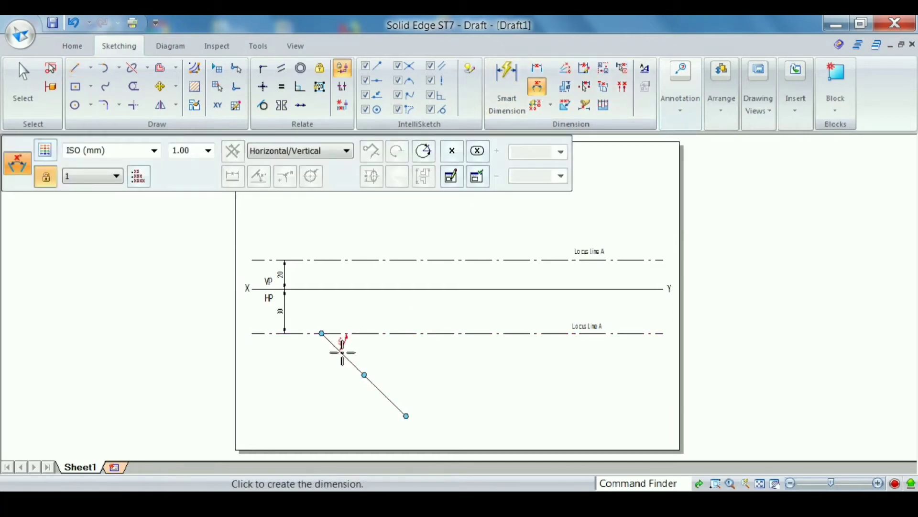
left_click(346, 346)
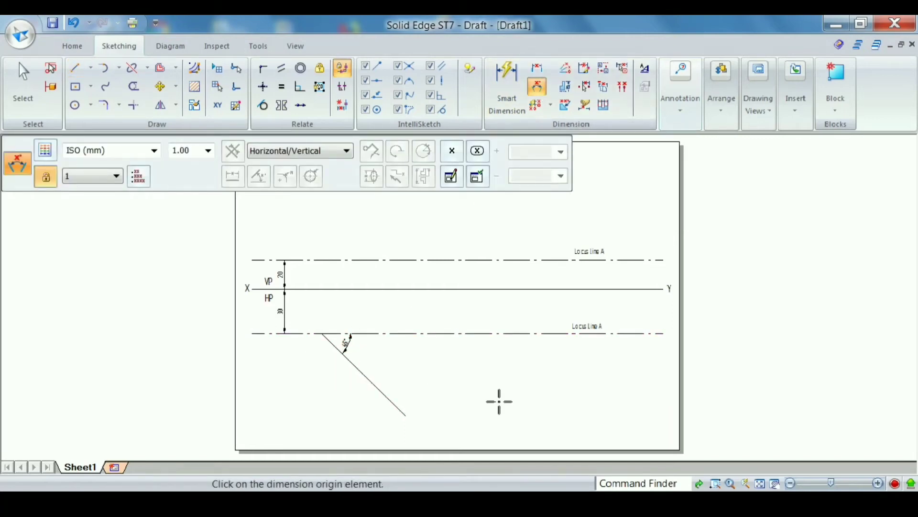
- Draw a horizontal dash-dot line, 0.15 mm wide, across the sheet through the lower end of the inclined line below XY
left_click(89, 74)
left_click(161, 148)
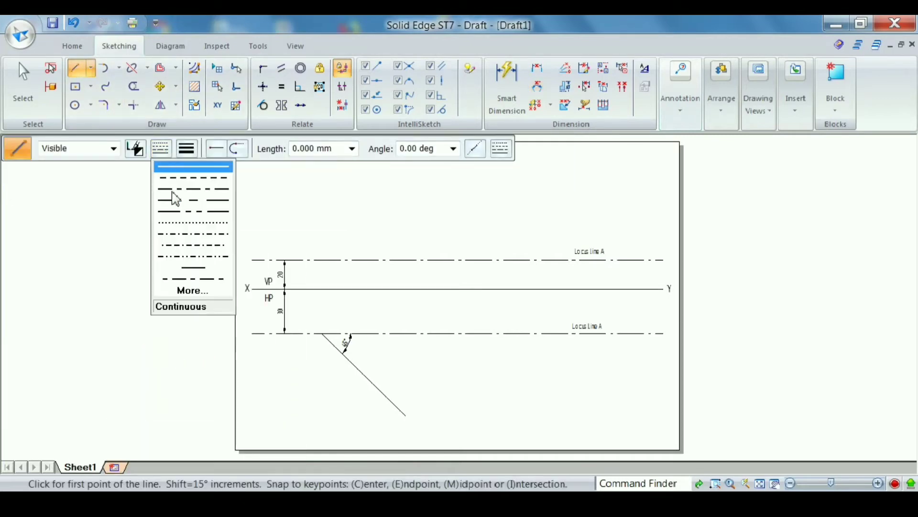
left_click(173, 194)
left_click(187, 148)
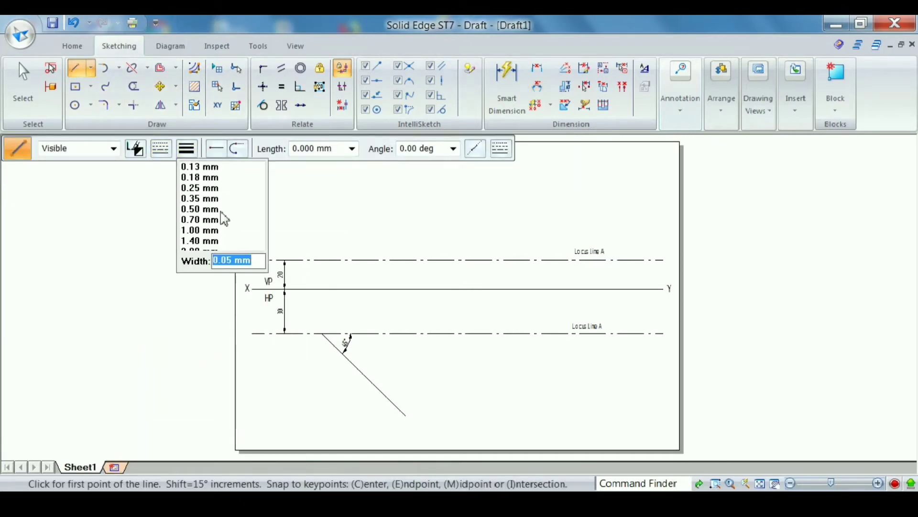
type("0.1")
key("Return")
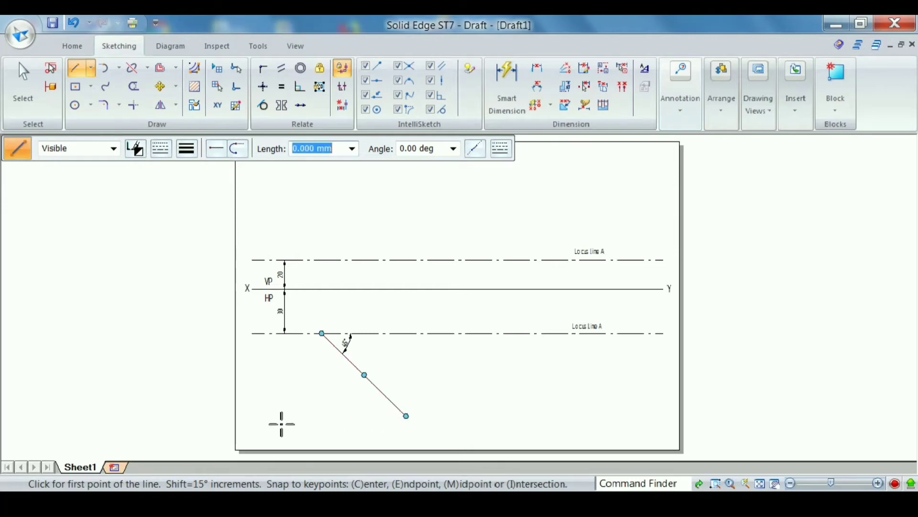
left_click(256, 416)
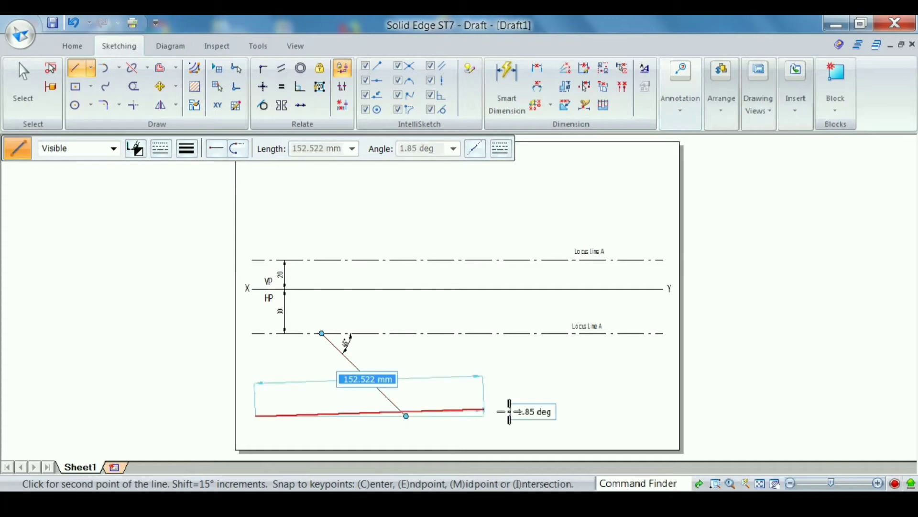
left_click(670, 416)
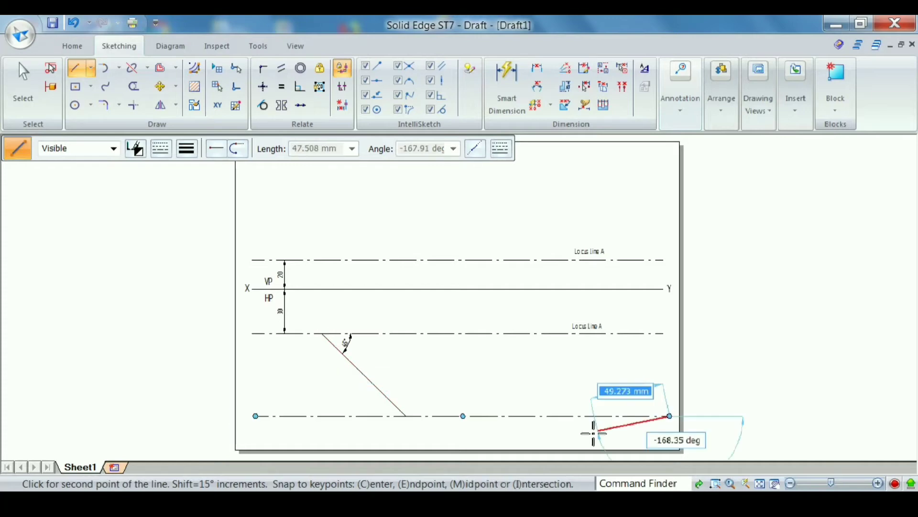
right_click(583, 435)
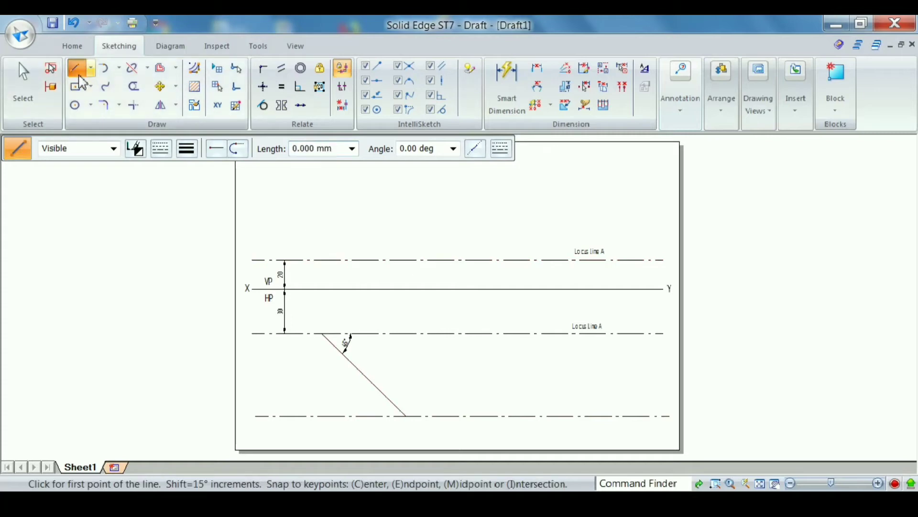
- Draw a continuous 0.05 mm wide line from the upper locus line, directly above the lower line's start, 80 mm long at 30 degrees
left_click(186, 150)
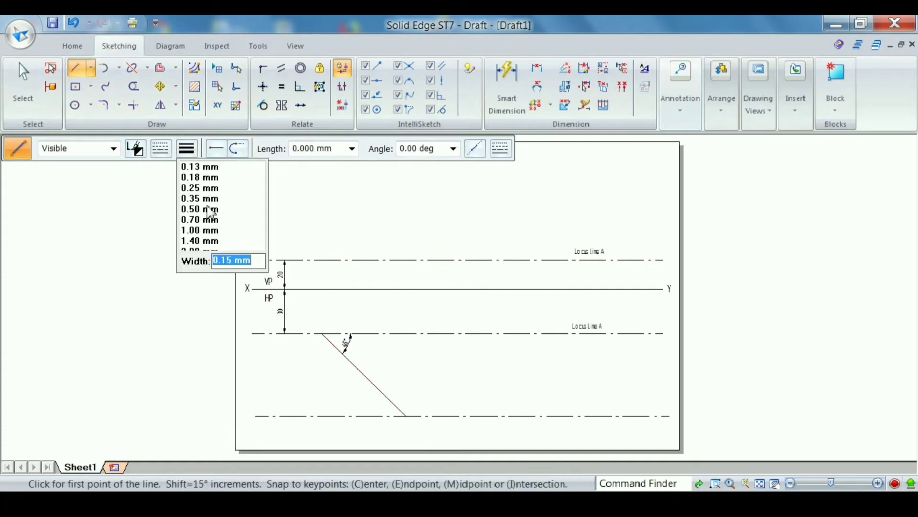
type("0.0")
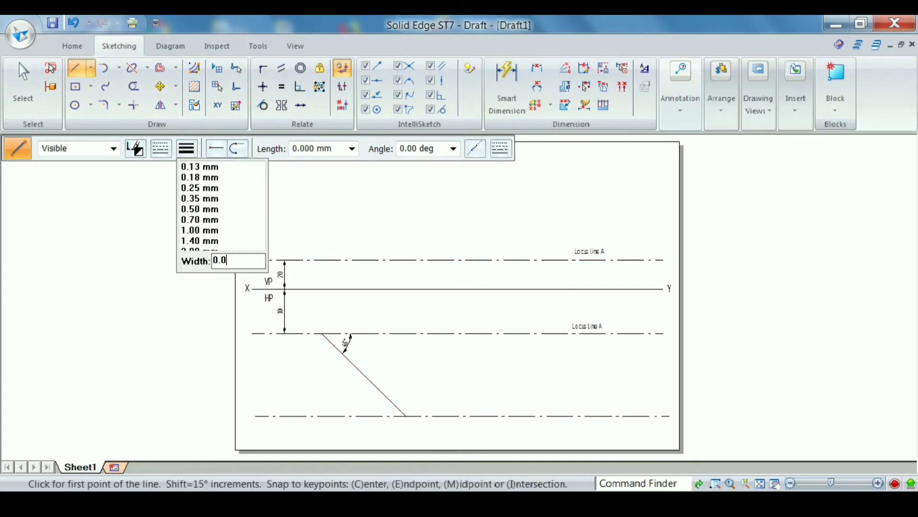
type("5")
key("Return")
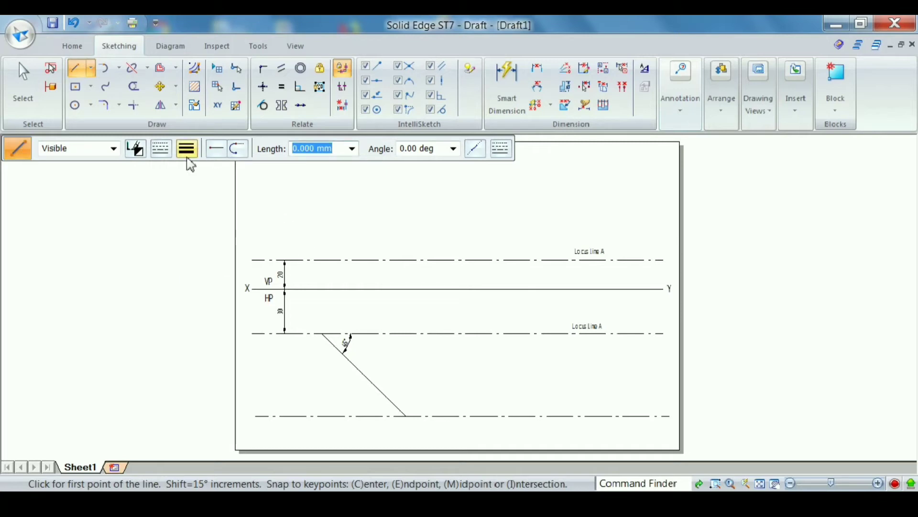
left_click(163, 151)
left_click(177, 167)
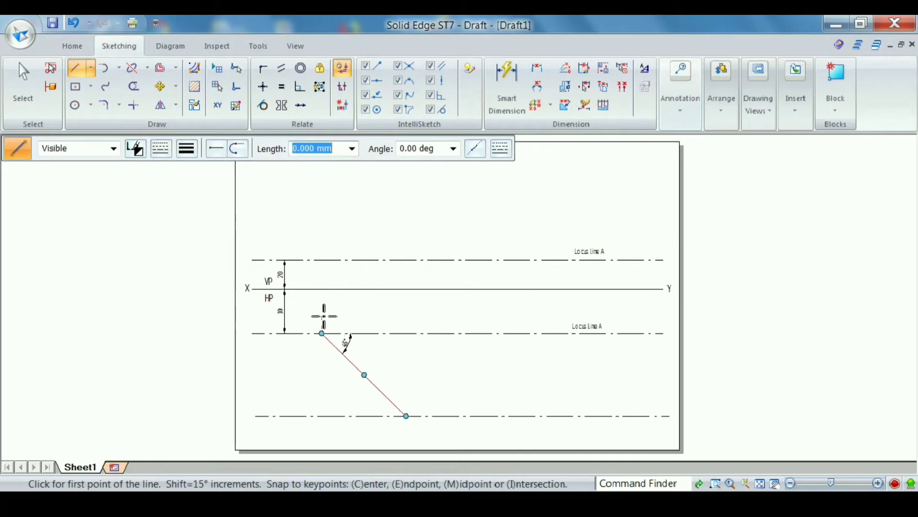
left_click(322, 259)
type("8")
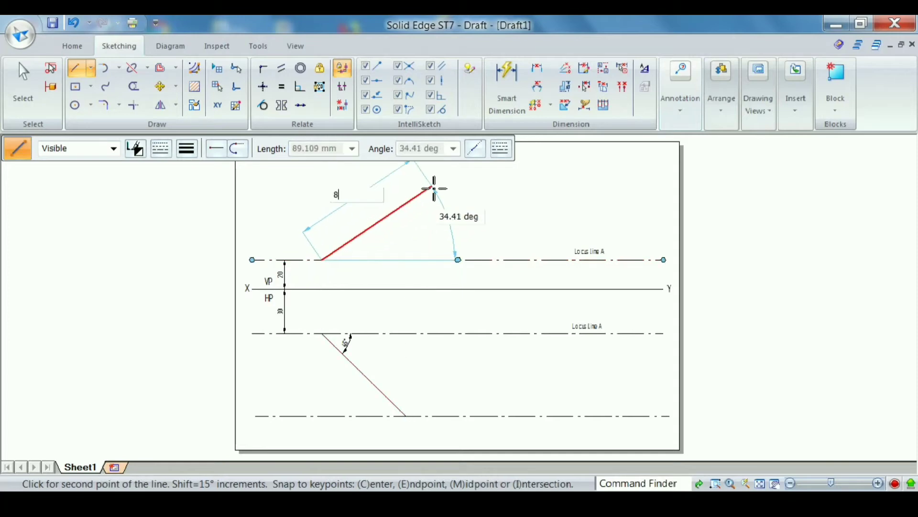
type("0")
key("Tab")
type("30")
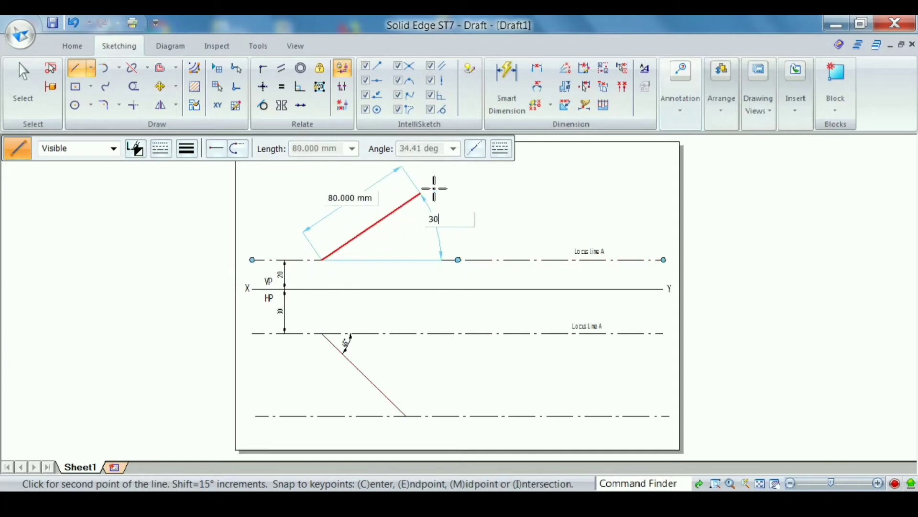
key("Return")
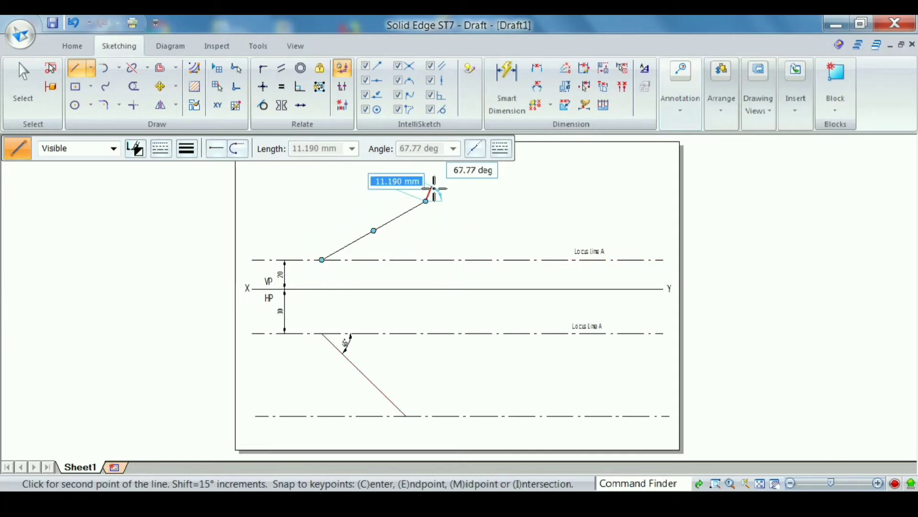
right_click(494, 199)
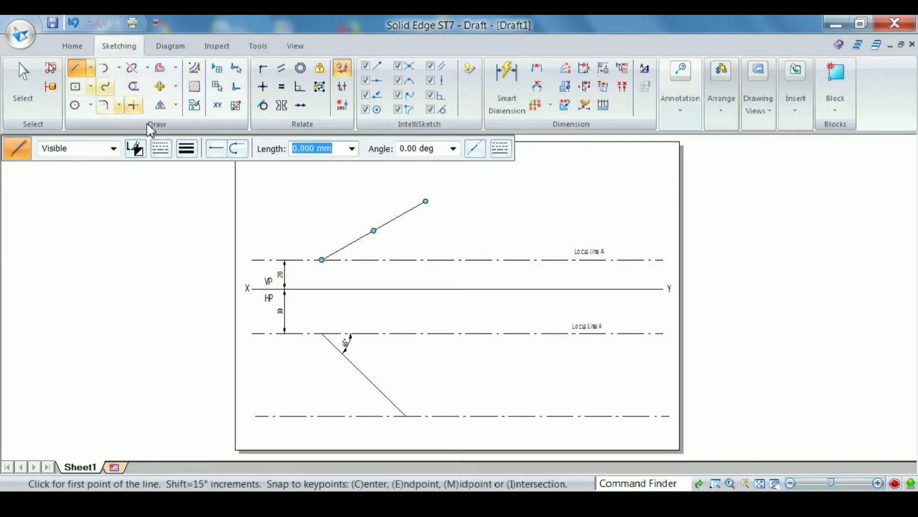
- Add an angle dimension between the upper locus line and the inclined line above it
left_click(537, 86)
left_click(351, 261)
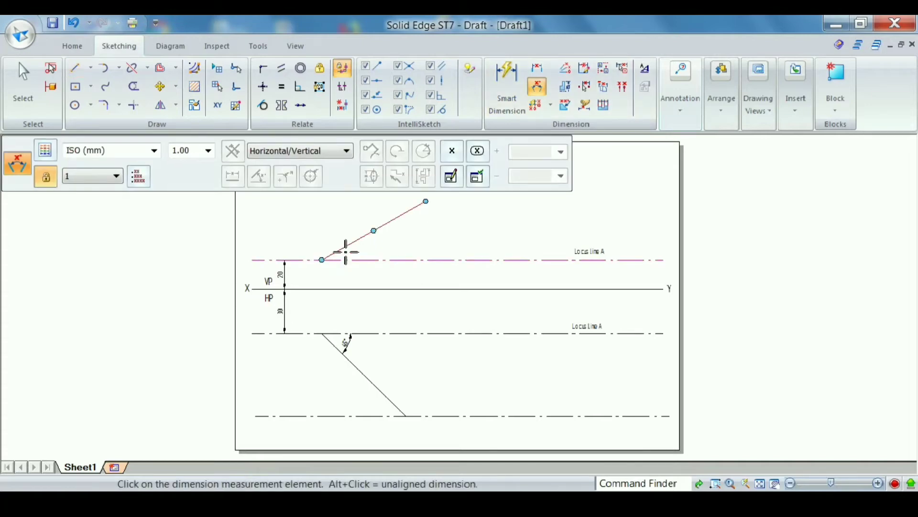
left_click(346, 249)
right_click(442, 290)
left_click(484, 331)
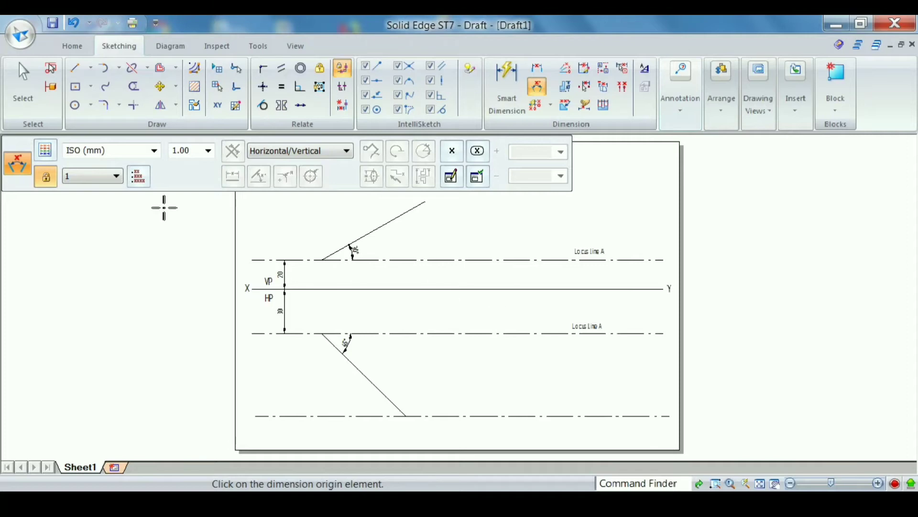
- Draw a horizontal dash-dot line, 0.15 mm wide, across the sheet through the top end of the upper inclined line
left_click(75, 68)
left_click(164, 156)
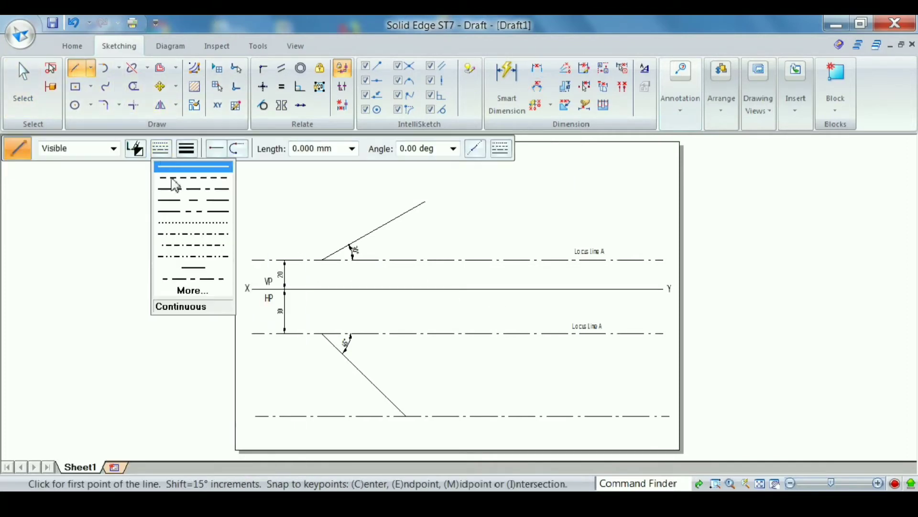
left_click(176, 190)
left_click(187, 151)
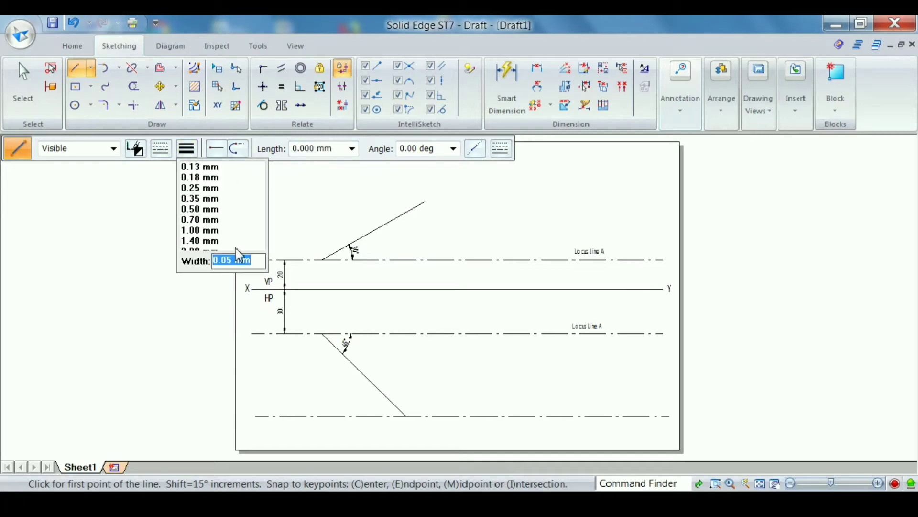
type("0.1")
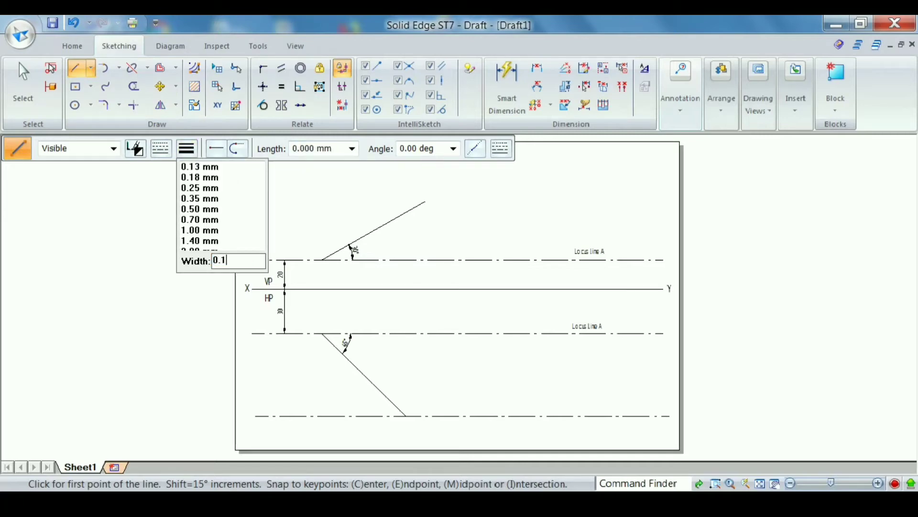
type("5")
key("Return")
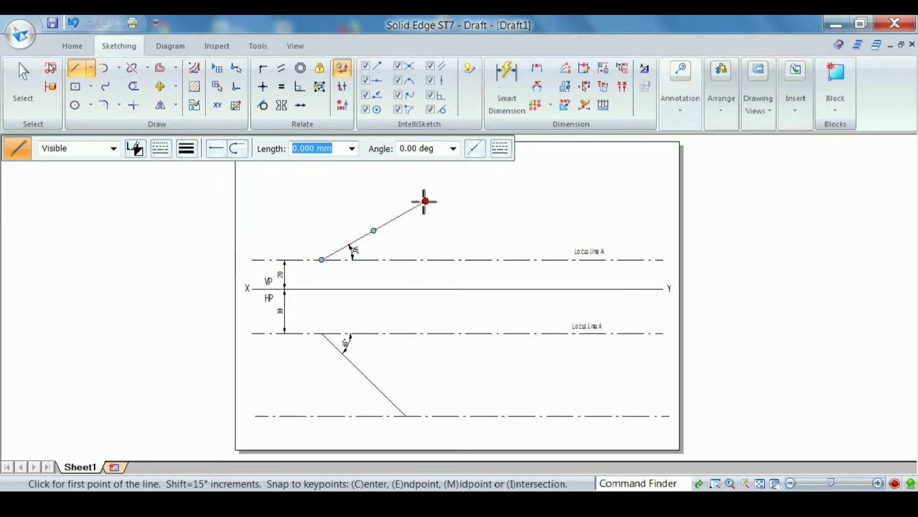
left_click(250, 201)
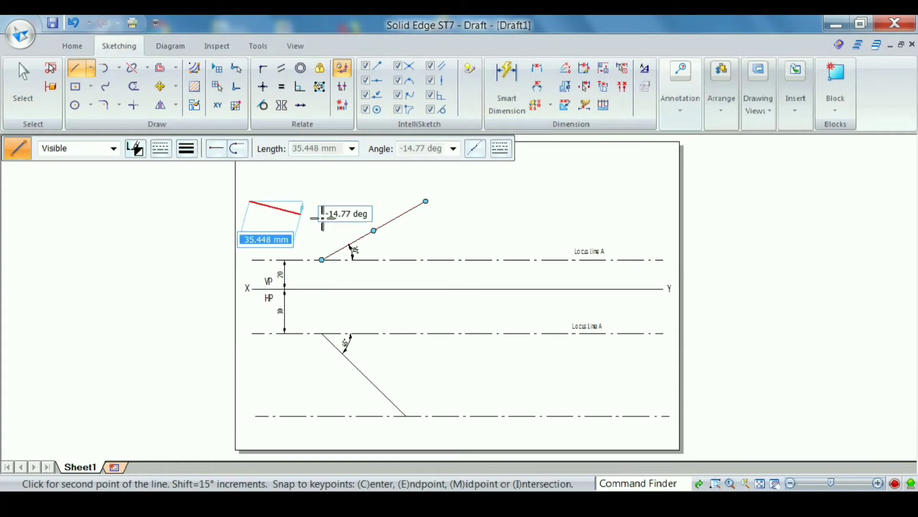
left_click(666, 201)
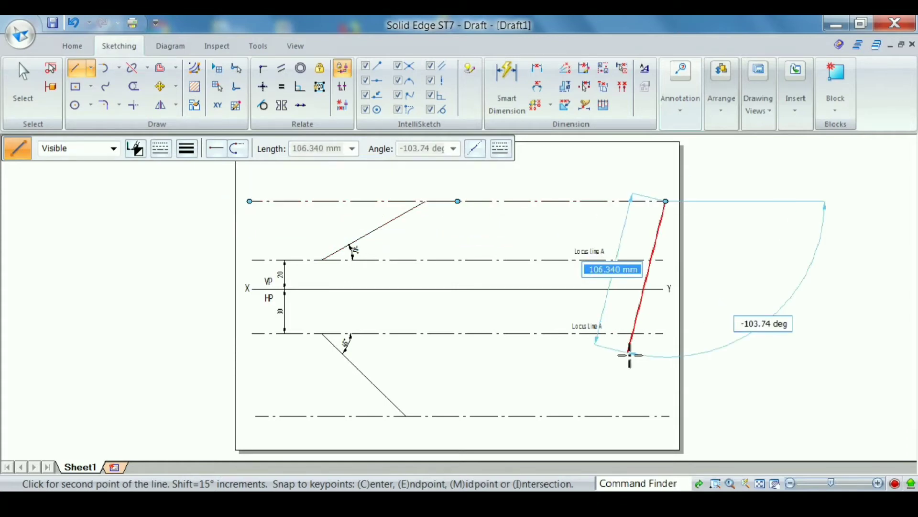
right_click(623, 371)
- Label the ends of the lower inclined line a and b2, and those of the upper one a' and b1'
left_click(689, 110)
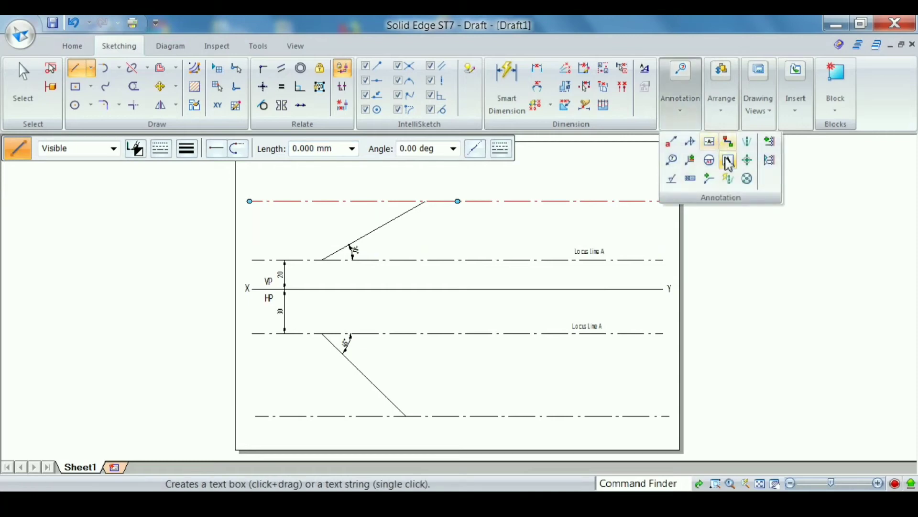
left_click(728, 142)
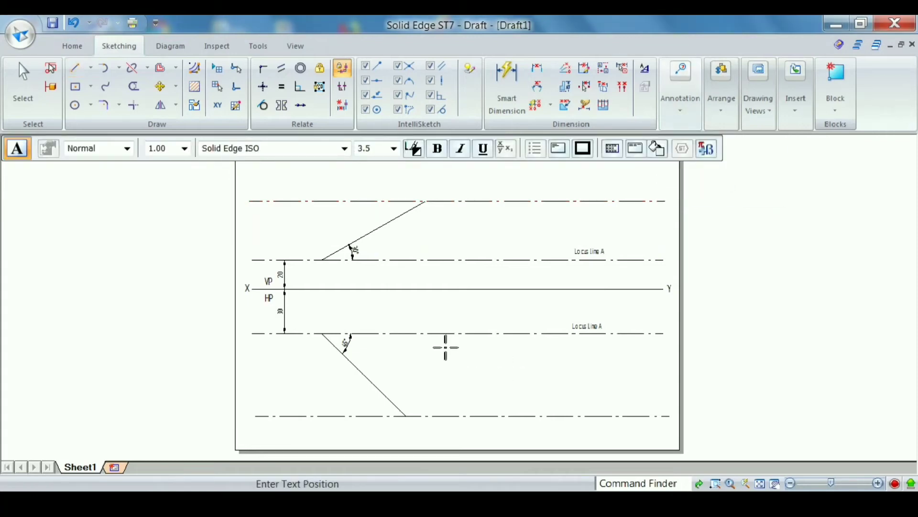
scroll(427, 195, "up", 5)
scroll(437, 249, "down", 5)
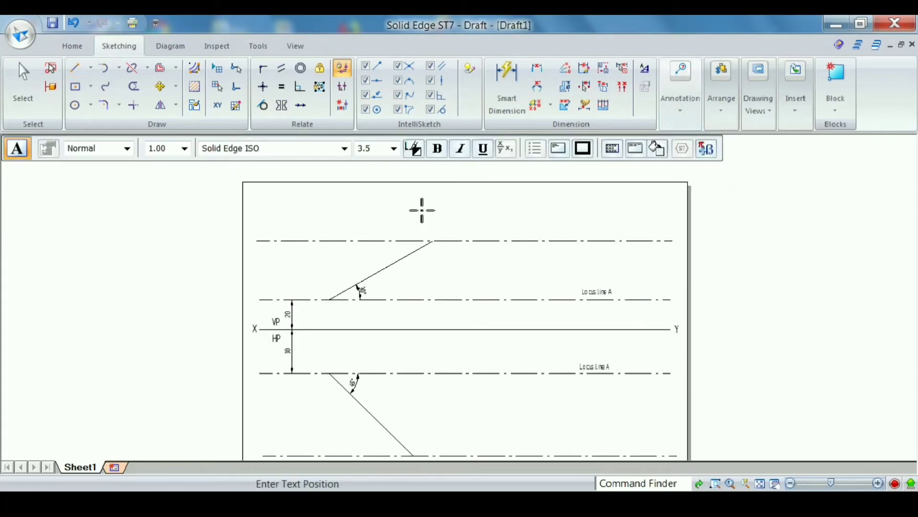
left_click(311, 342)
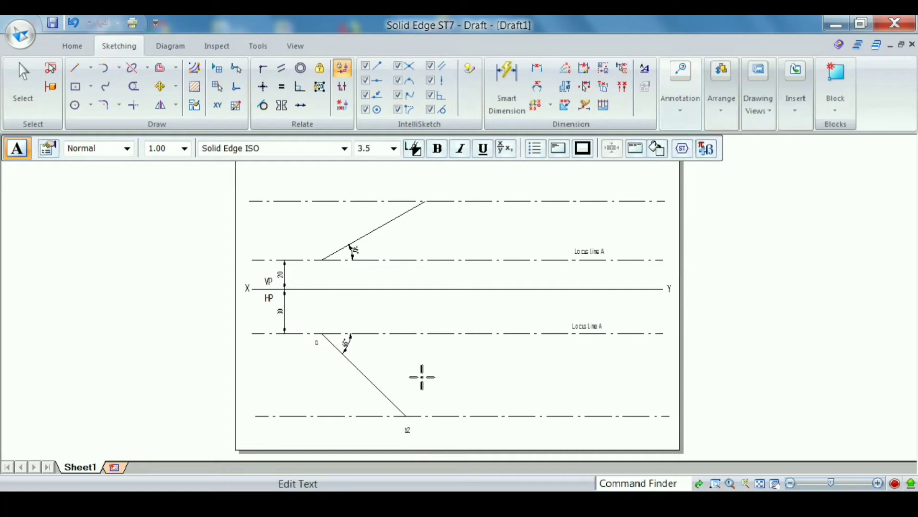
left_click(317, 249)
type("a'")
left_click(22, 79)
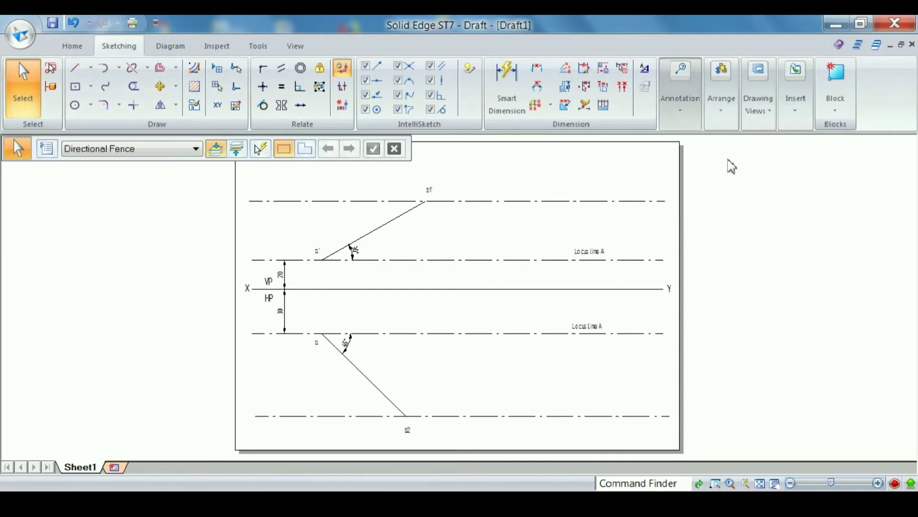
- Add the text "Locus line B" just above the topmost and bottommost dash-dot lines, near the Y end
left_click(576, 190)
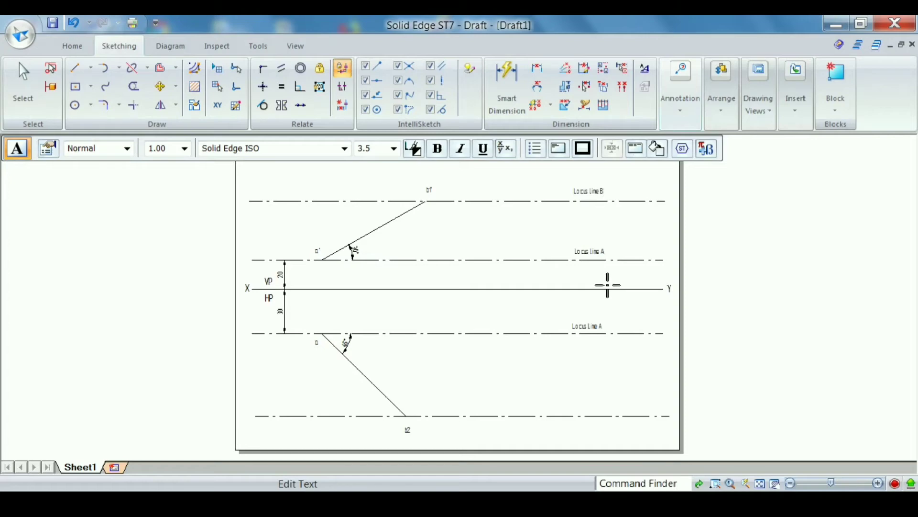
key("shift+Left")
key("shift+Left")
key("shift+Left")
key("shift+Left")
key("shift+Left")
key("shift+Left")
key("shift+Left")
key("shift+Left")
key("shift+Left")
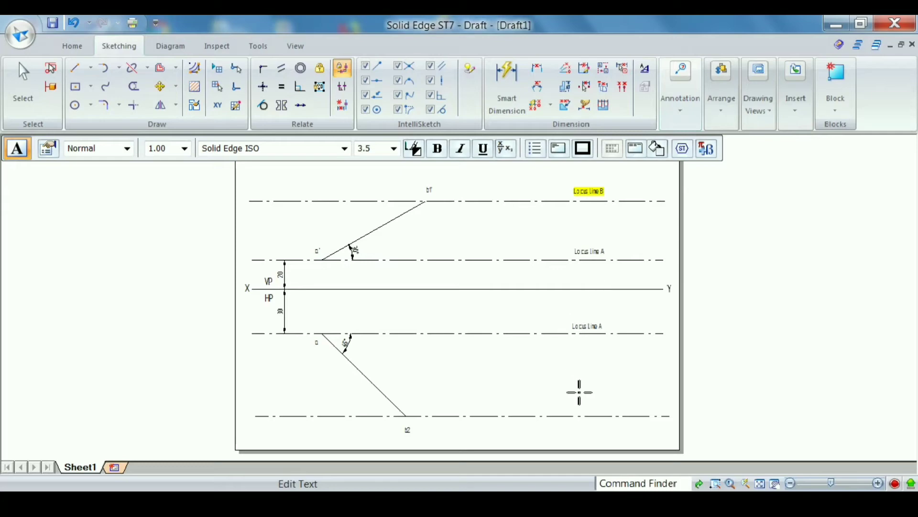
left_click(579, 406)
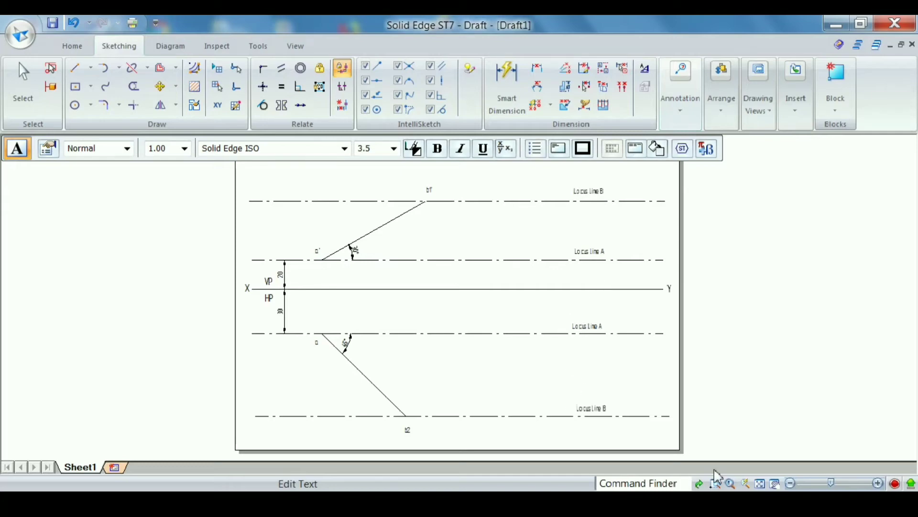
left_click(24, 86)
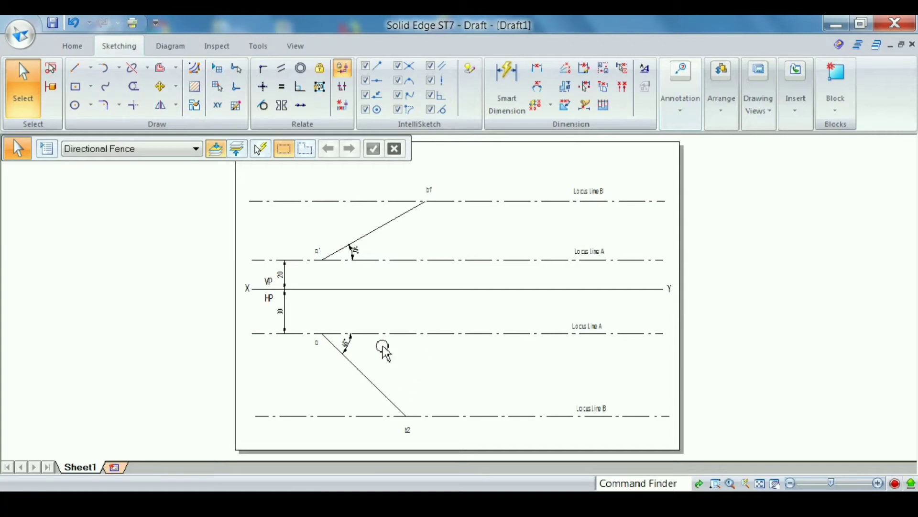
- Make the four endpoint labels and the four locus line labels bold with text size 5
left_click(319, 351)
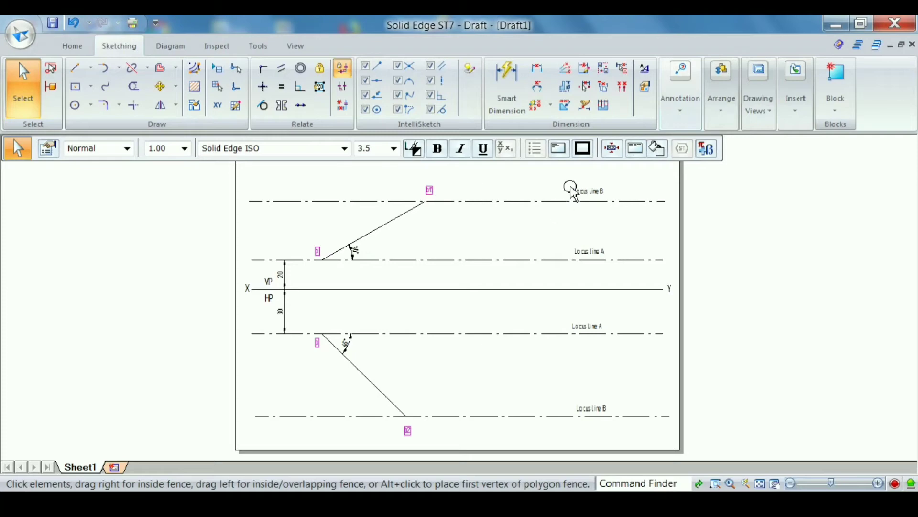
left_click(594, 253, "ctrl")
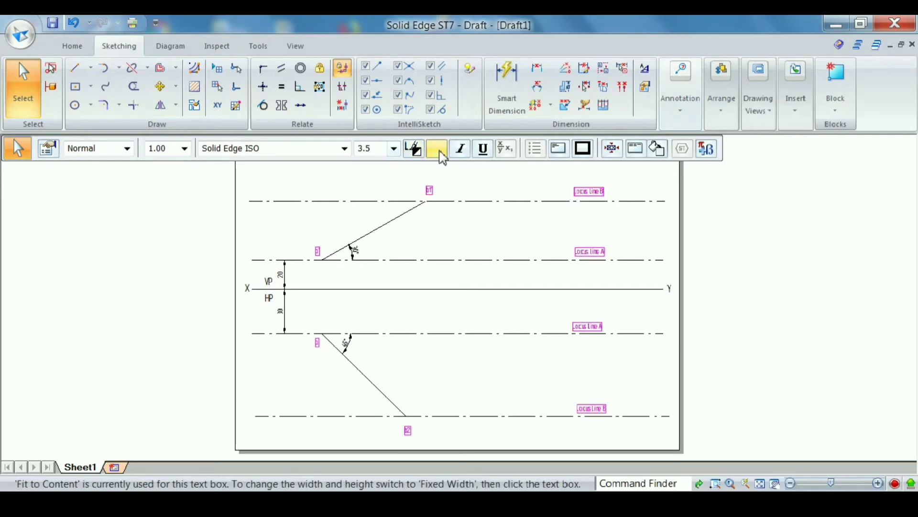
left_click(393, 148)
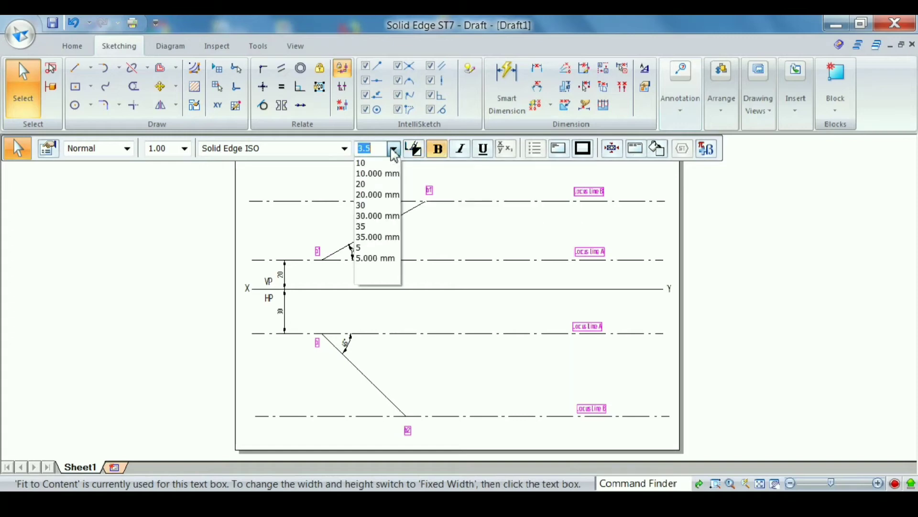
left_click(366, 247)
left_click(526, 270)
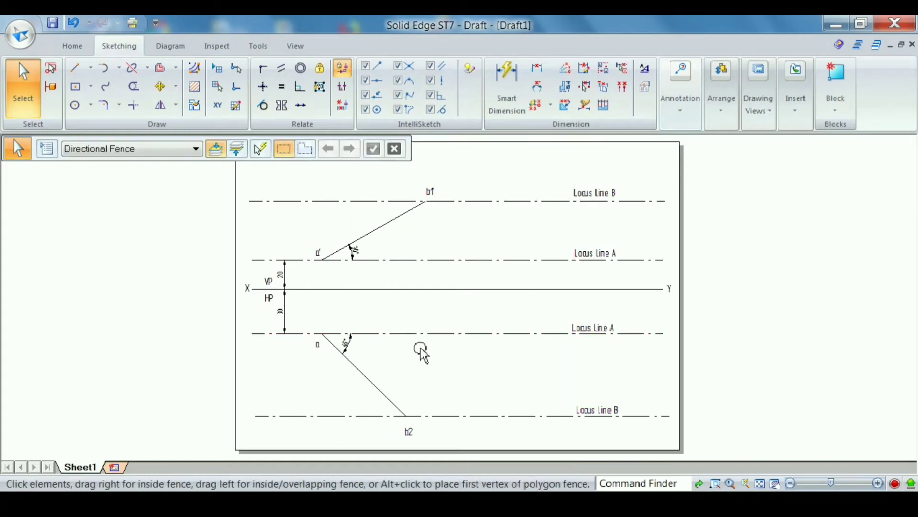
- Draw a continuous vertical line, 0.05 mm wide, from point a to point a'
left_click(91, 67)
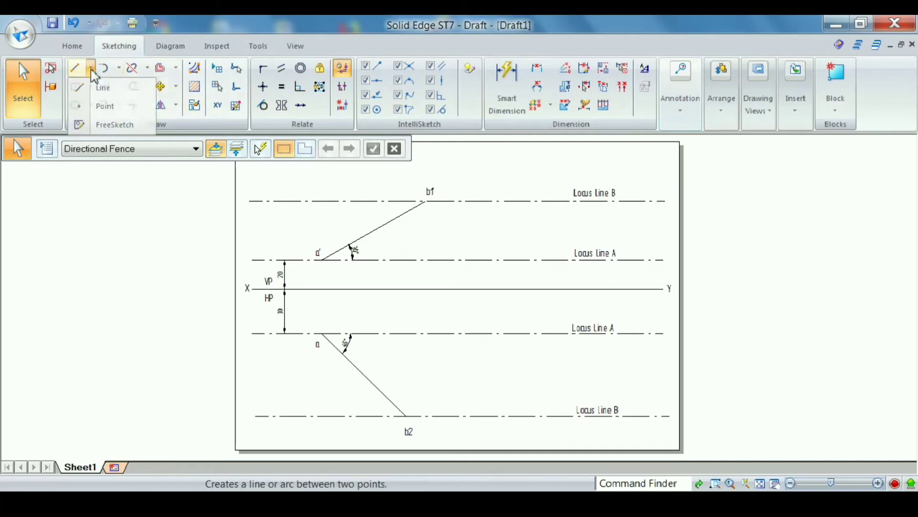
left_click(98, 87)
left_click(166, 151)
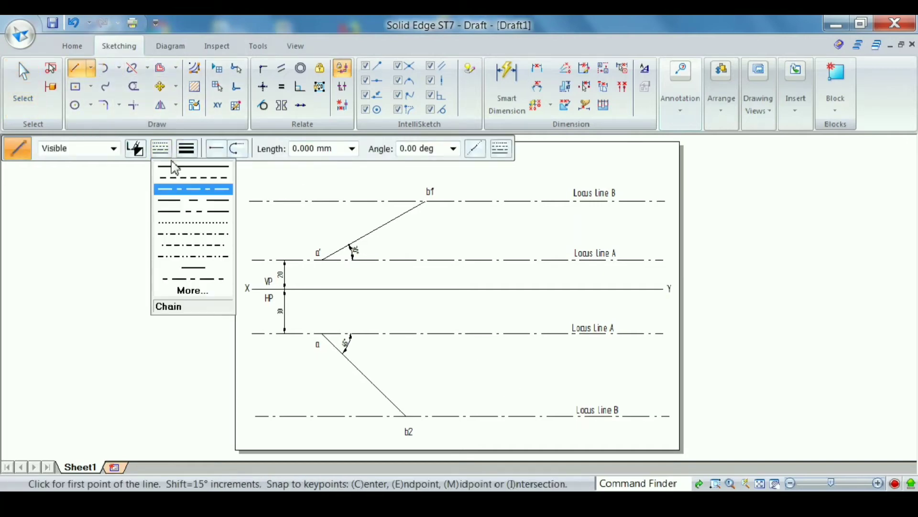
left_click(187, 149)
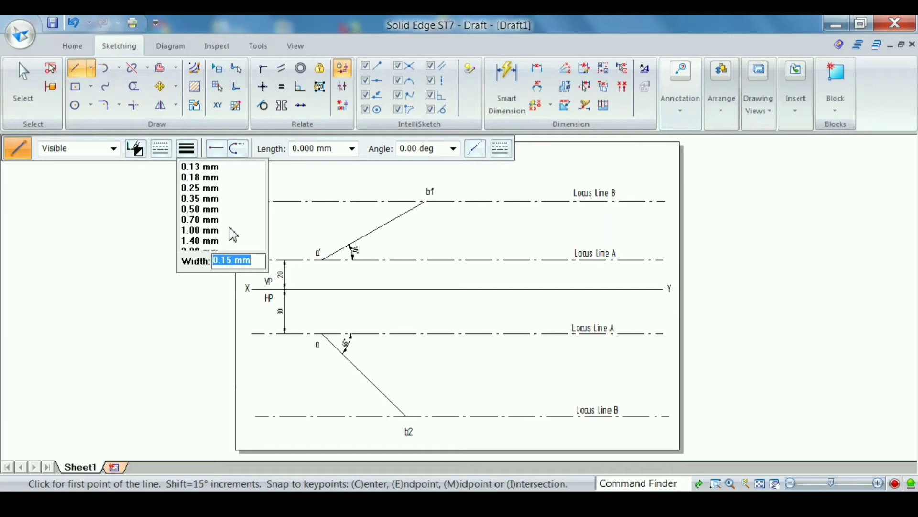
type("0.05")
key("Return")
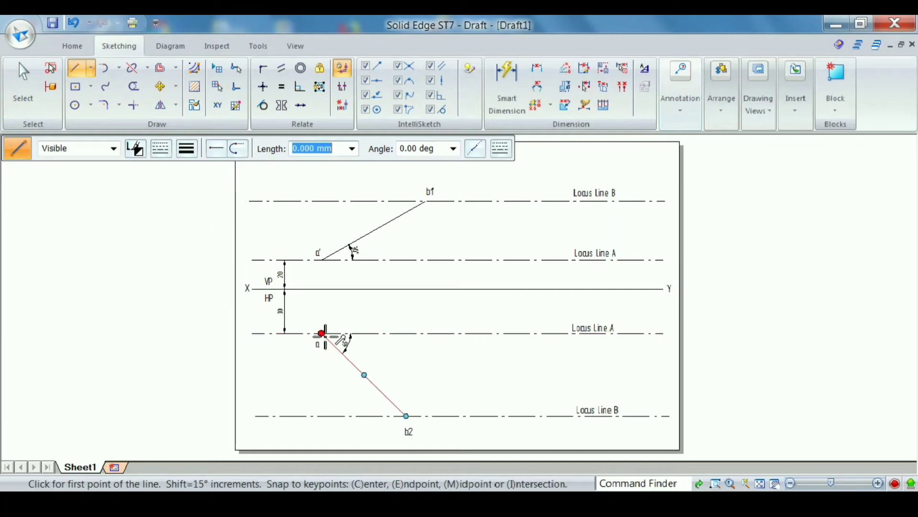
left_click(322, 333)
left_click(322, 260)
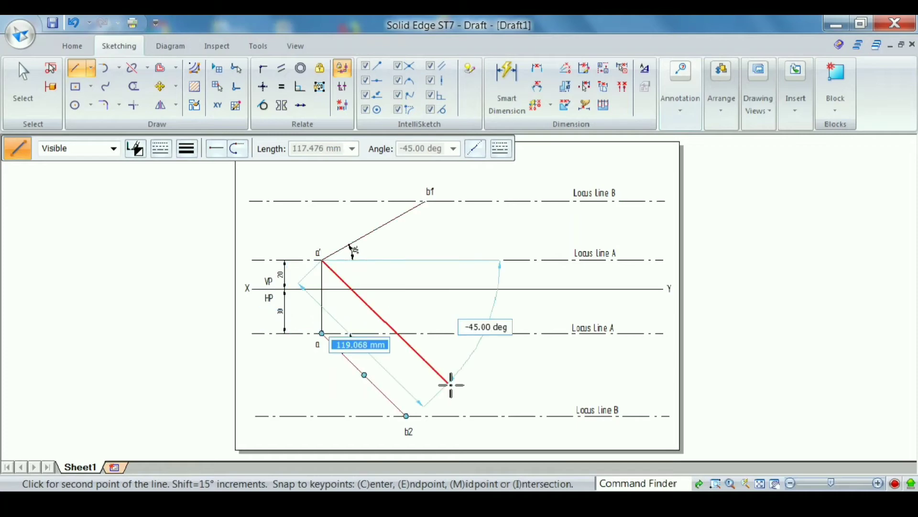
right_click(451, 385)
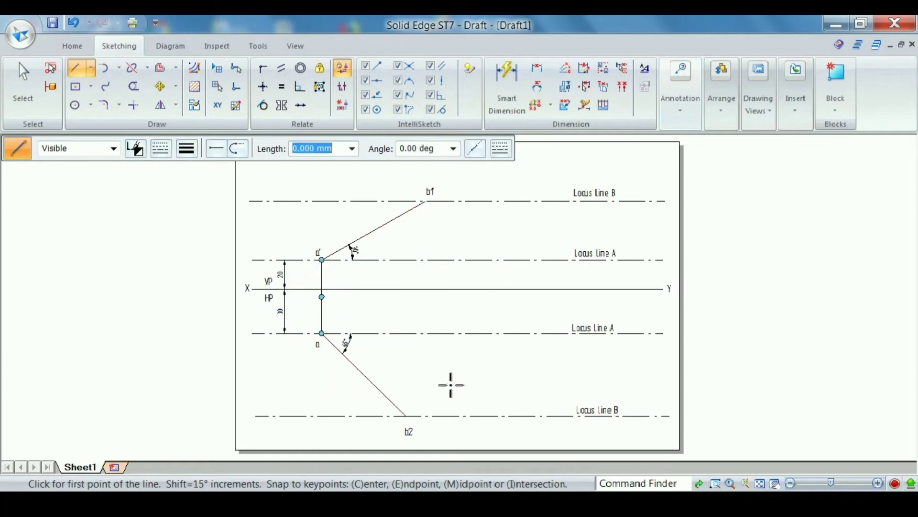
- Draw vertical projectors from b2 upward past the upper locus line A and from b1' downward past the lower locus line A
left_click(407, 415)
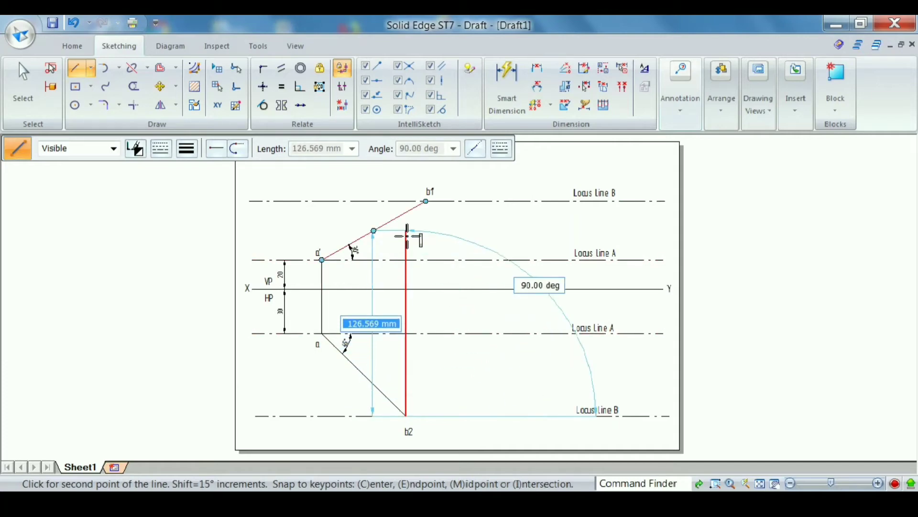
left_click(406, 231)
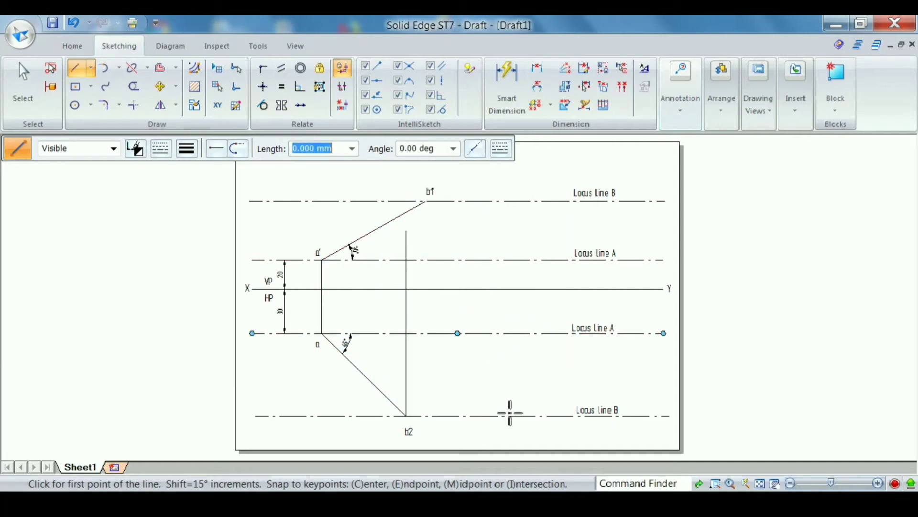
left_click(426, 201)
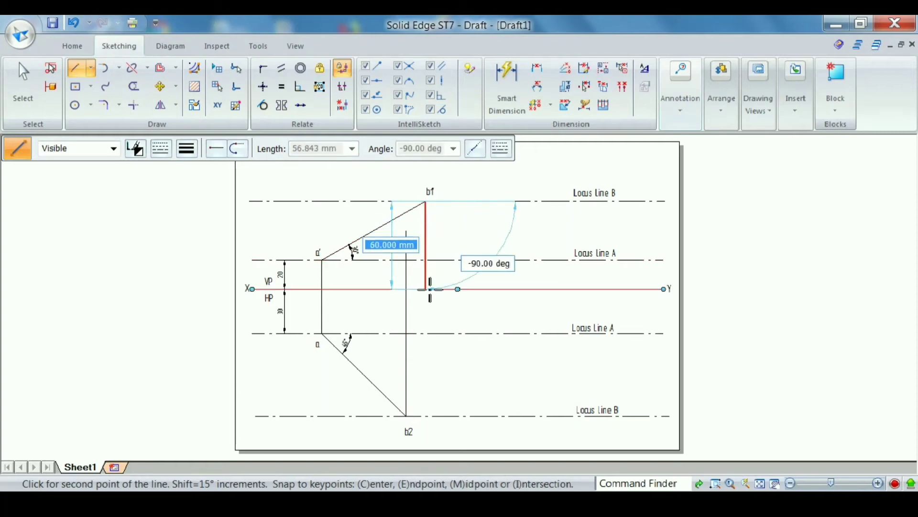
left_click(426, 357)
right_click(515, 382)
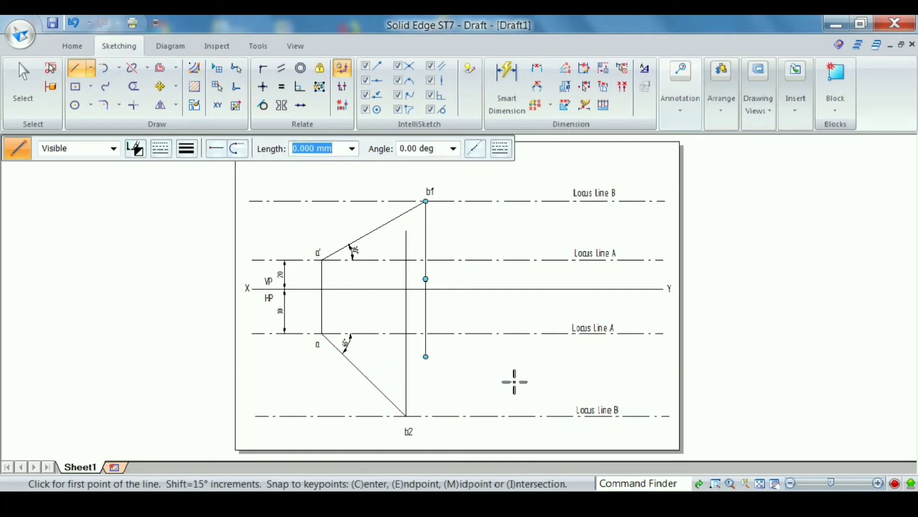
- Trim the overhanging ends of the two vertical projectors back to the upper and lower locus lines A
left_click(134, 86)
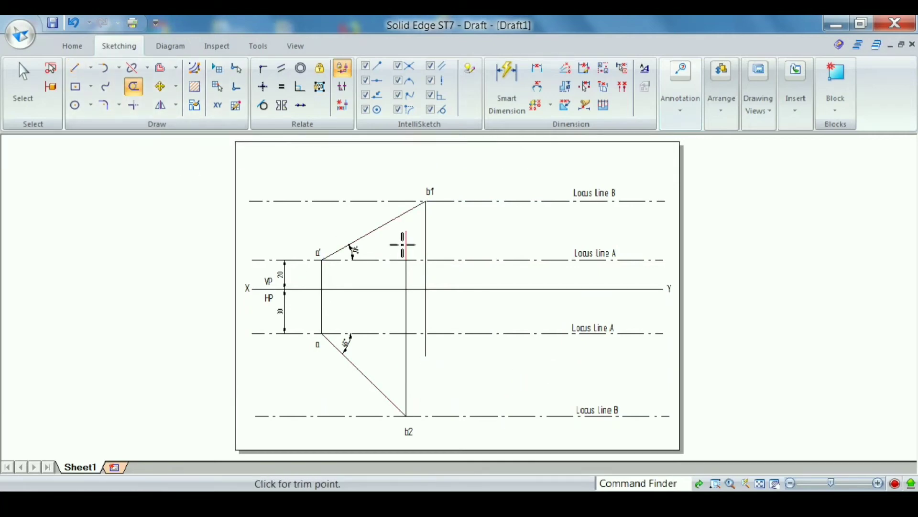
left_click(407, 244)
left_click(427, 353)
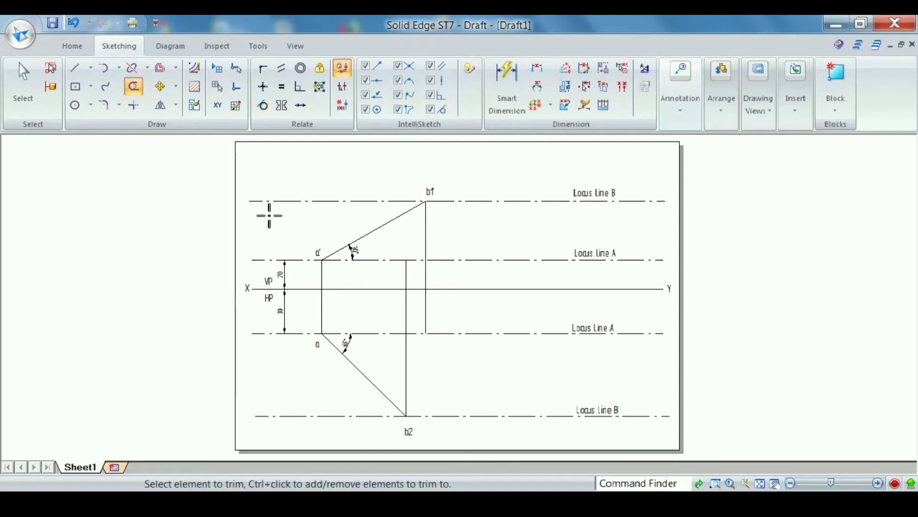
left_click(22, 78)
left_click(120, 71)
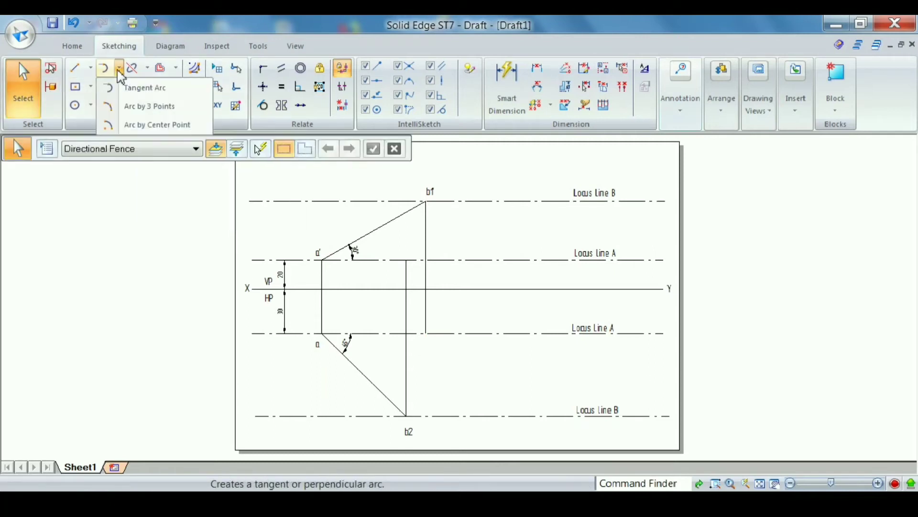
left_click(143, 124)
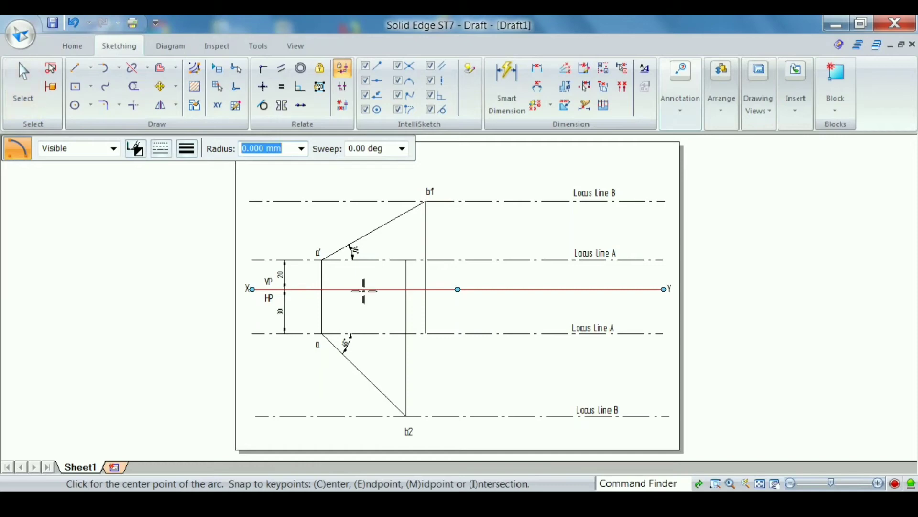
left_click(119, 68)
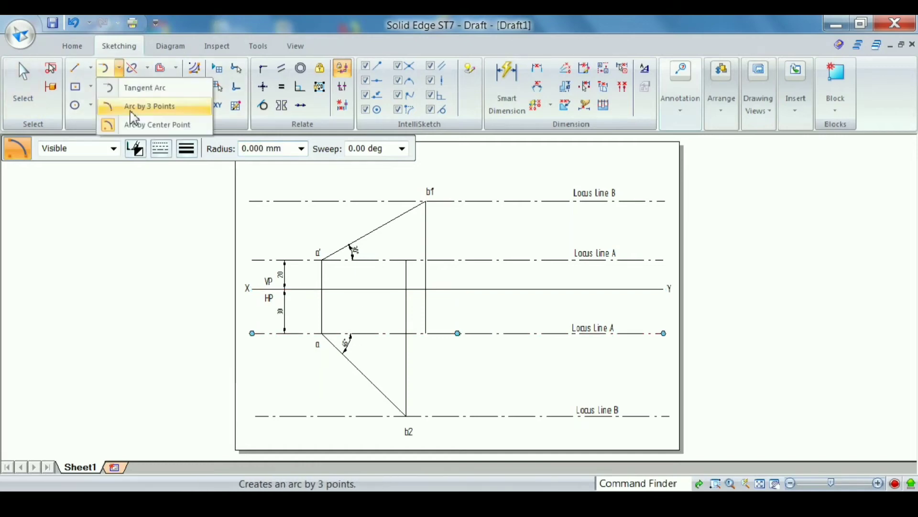
left_click(134, 124)
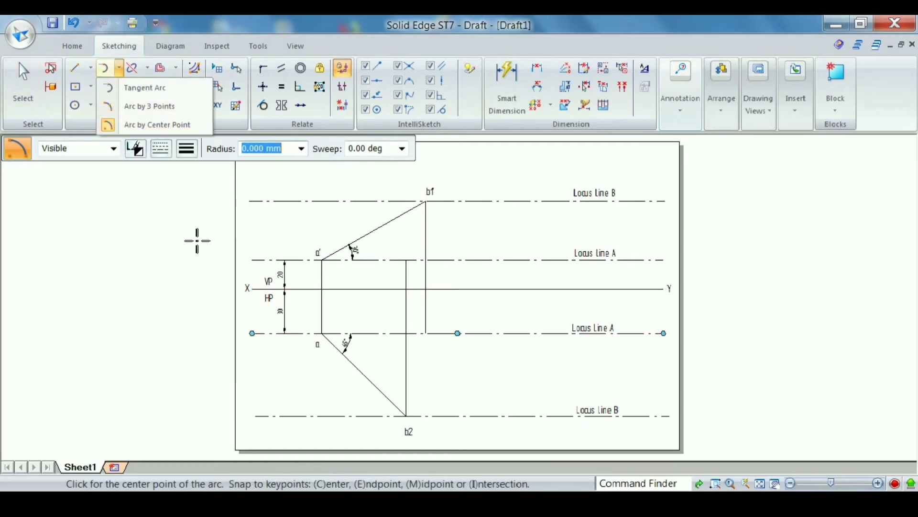
left_click(321, 333)
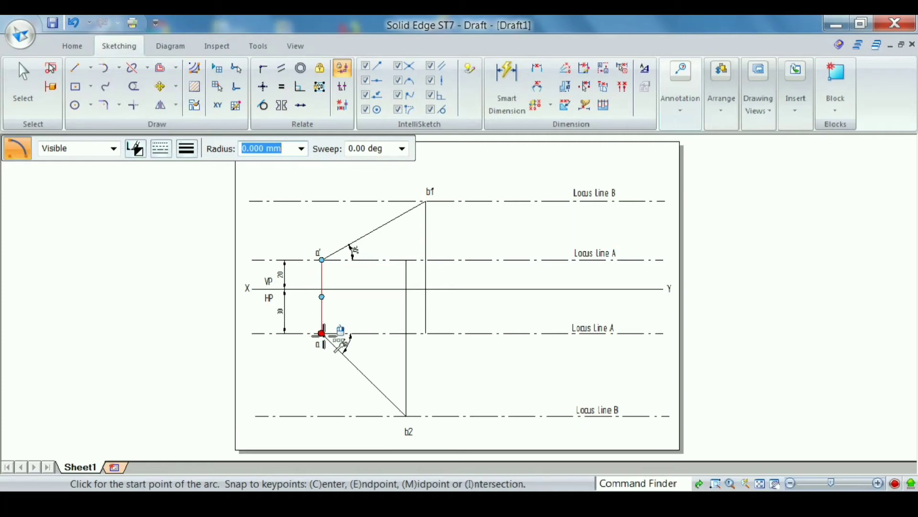
right_click(451, 367)
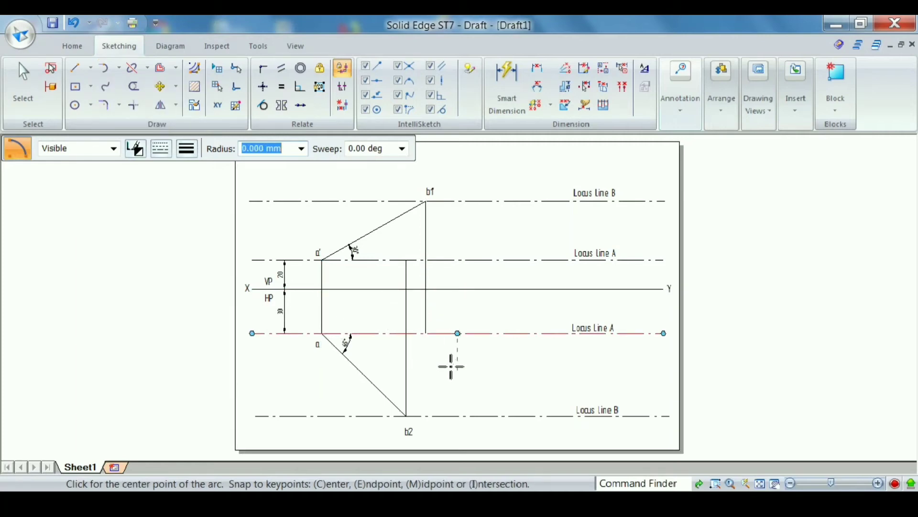
- Label the projector end on the lower locus line A b1 and the one on the upper locus line A b2'
left_click(696, 120)
left_click(710, 158)
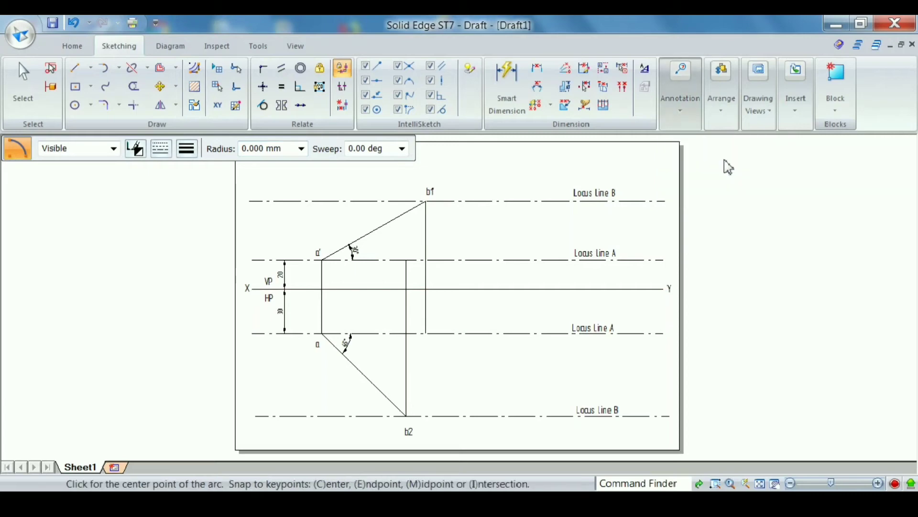
left_click(433, 321)
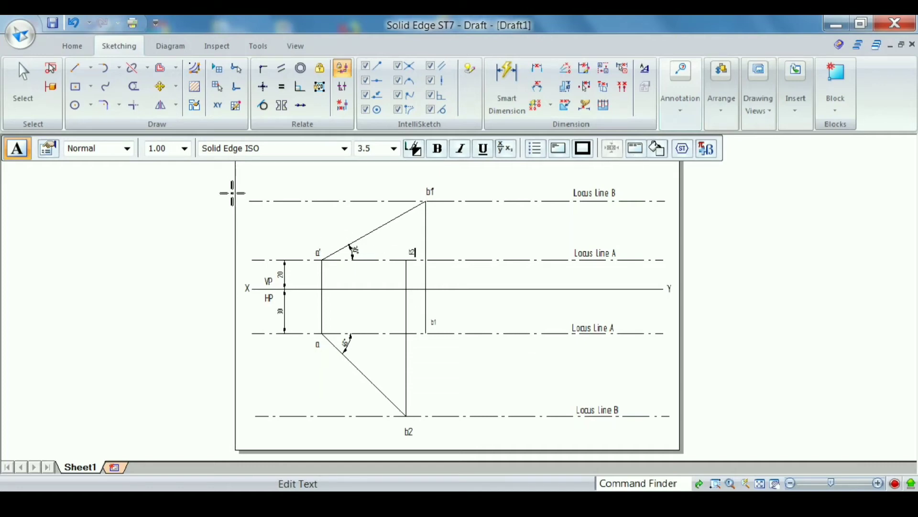
left_click(23, 83)
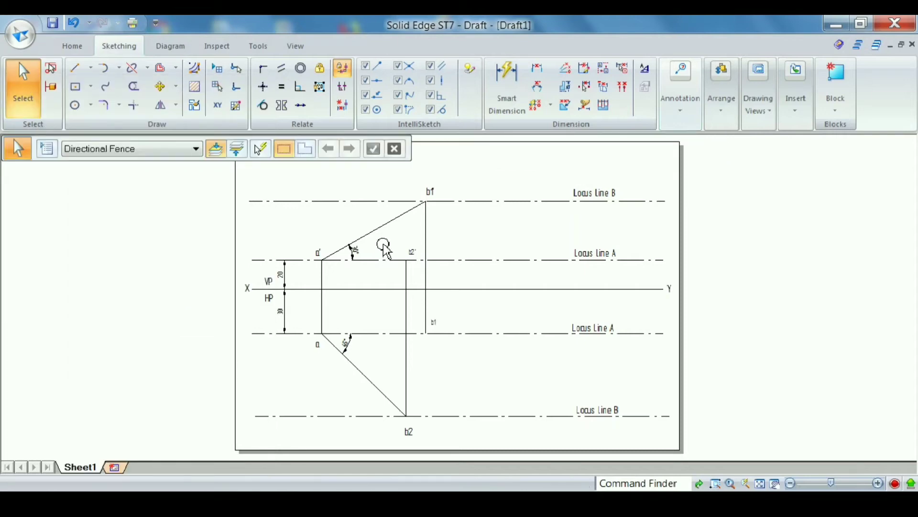
- Enlarge the labels b1 and b2' to match the text size of the other endpoint labels
left_click(413, 252)
left_click(394, 149)
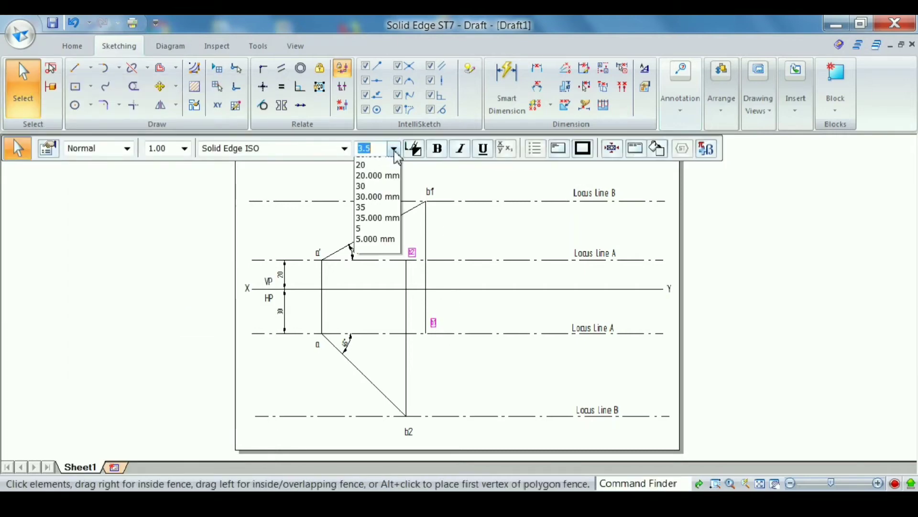
left_click(374, 248)
left_click(502, 353)
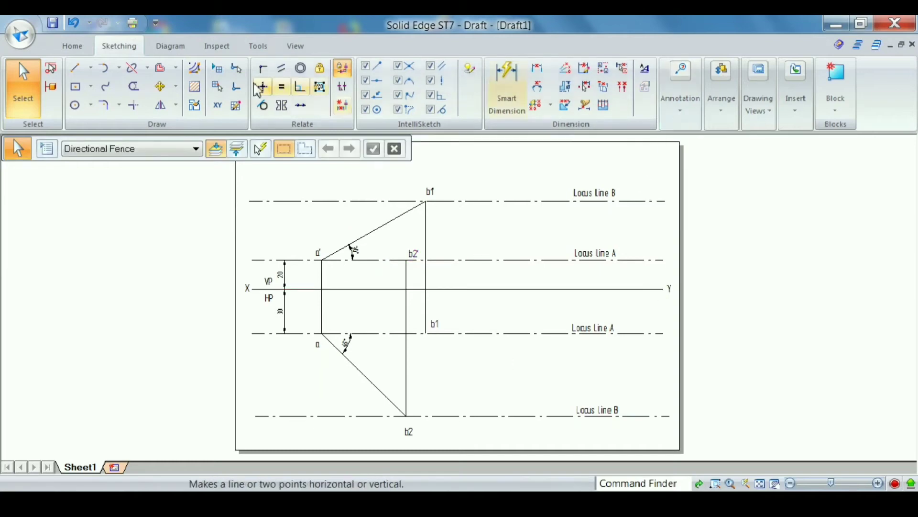
- Draw an arc by center point, centred at a, from b1 down past the lower locus line B
left_click(118, 69)
left_click(160, 123)
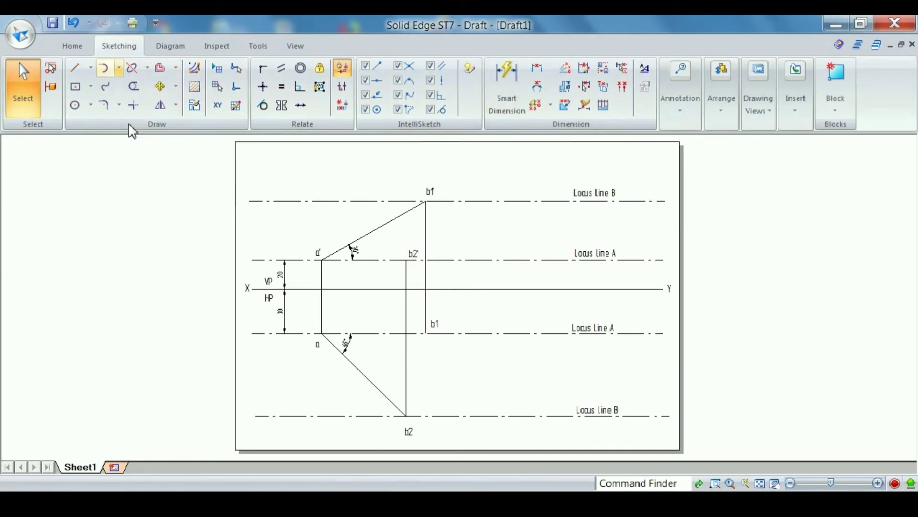
left_click(321, 334)
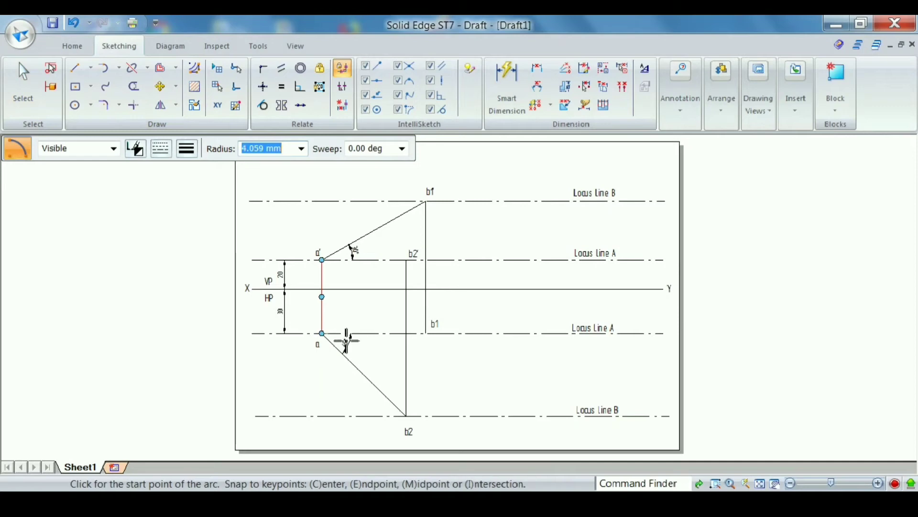
left_click(425, 333)
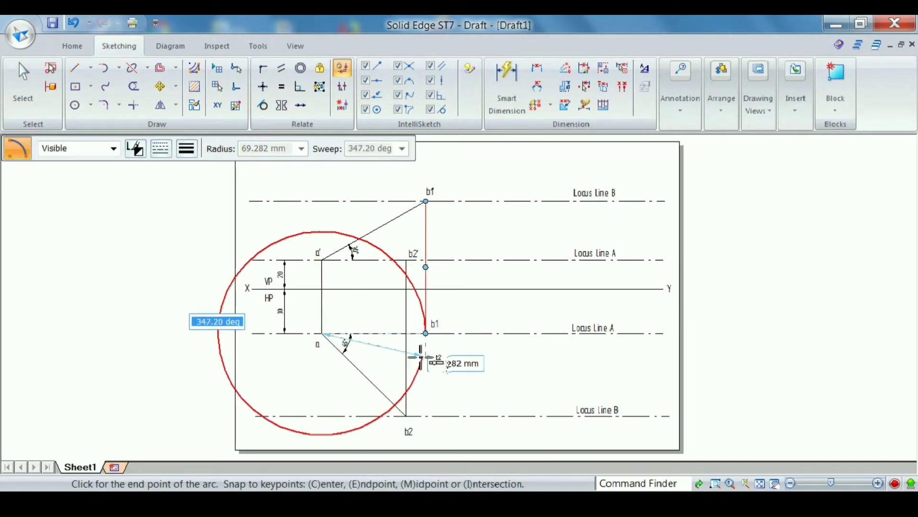
scroll(424, 352, "down", 1)
right_click(425, 341)
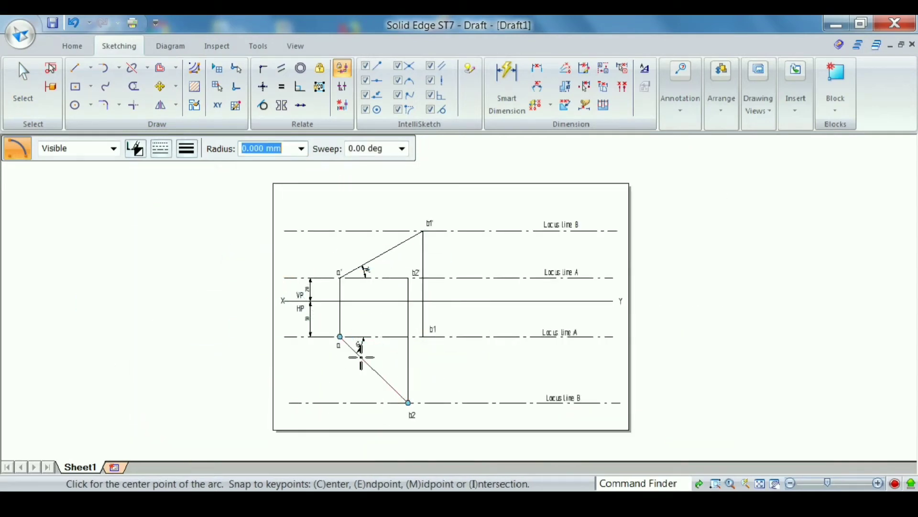
left_click(340, 337)
left_click(423, 337)
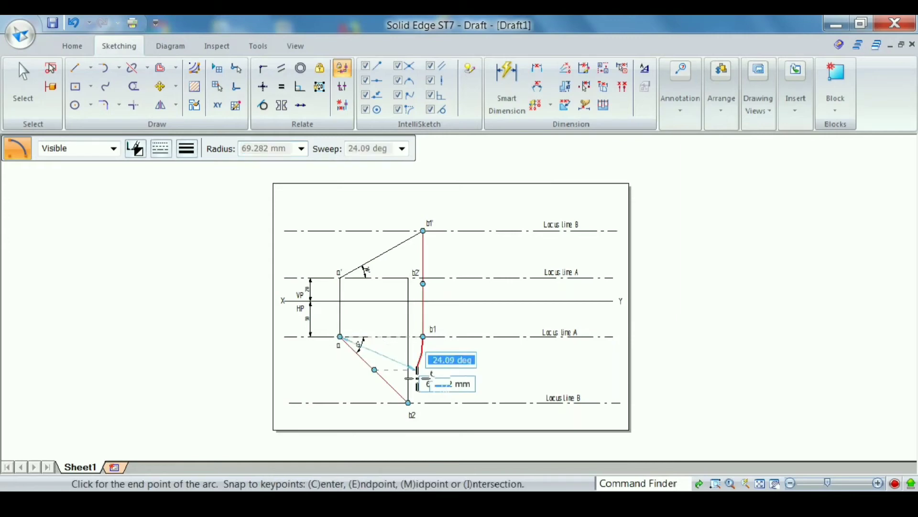
left_click(368, 414)
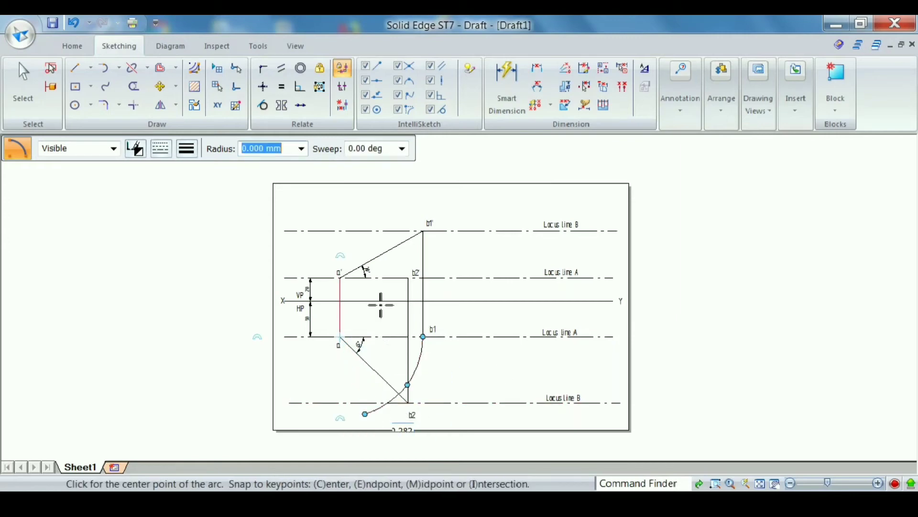
- Draw an arc centred at a', from b2' up past the upper locus line B
left_click(340, 278)
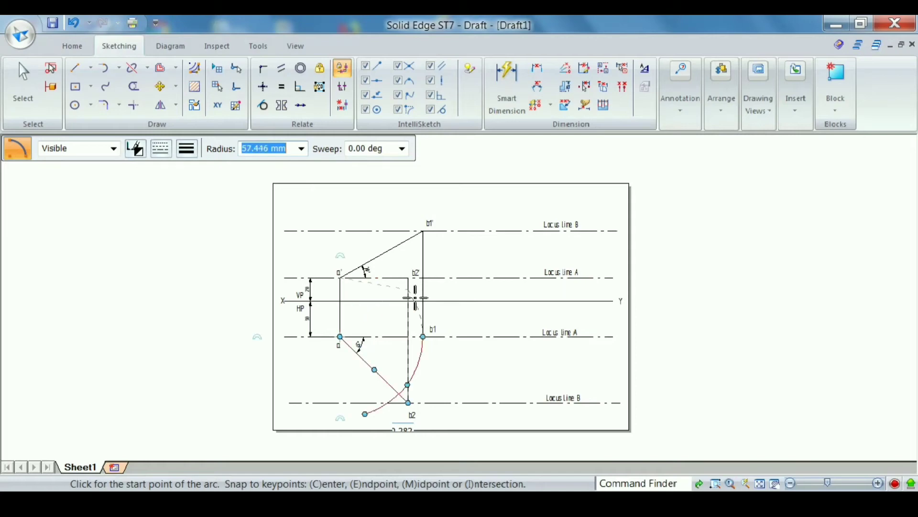
left_click(408, 278)
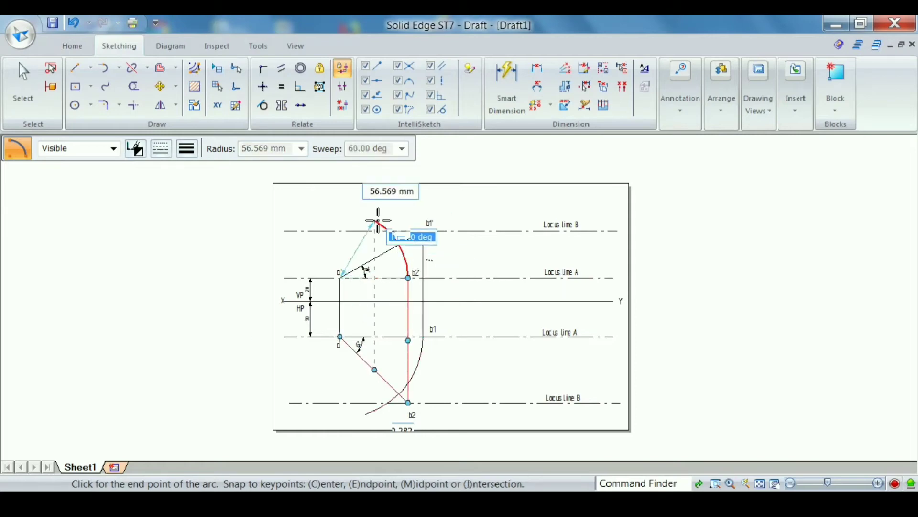
left_click(365, 216)
left_click(23, 84)
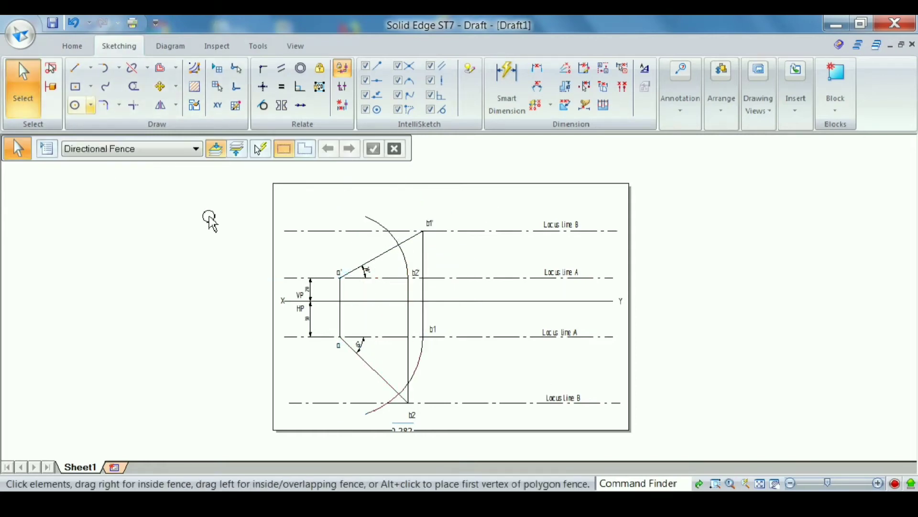
- Trim the ends of both arcs that extend beyond the lower and upper locus lines B
scroll(386, 427, "up", 3)
scroll(387, 427, "up", 2)
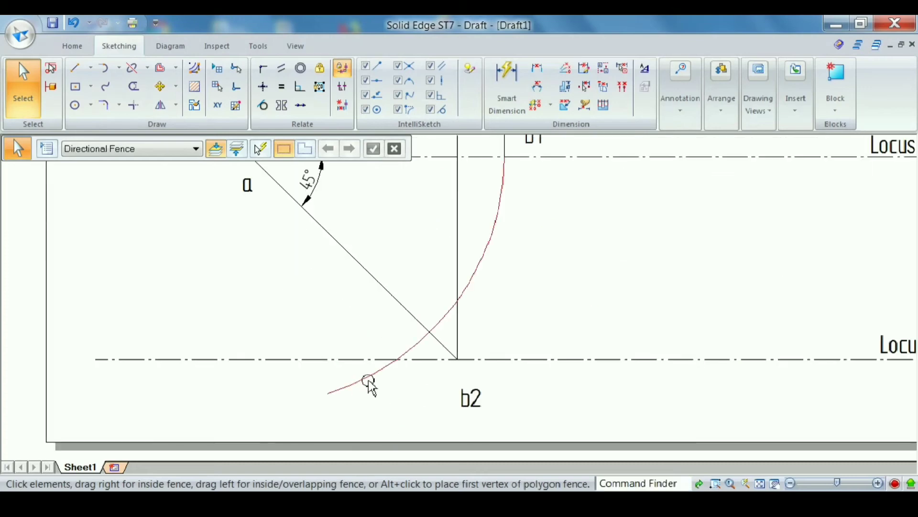
left_click(134, 86)
left_click_drag(357, 380, 359, 381)
scroll(436, 344, "down", 4)
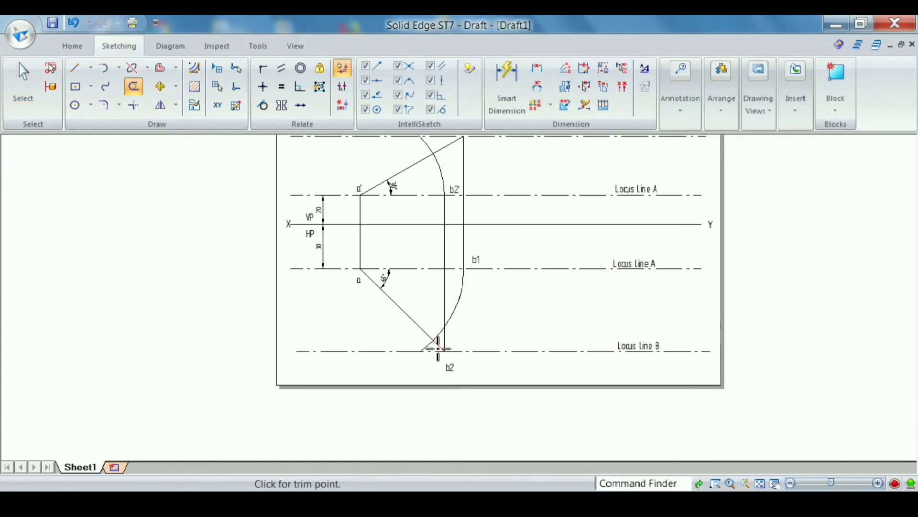
scroll(417, 161, "up", 4)
scroll(417, 162, "up", 3)
left_click_drag(407, 230, 406, 232)
middle_click(502, 225)
middle_click(502, 225)
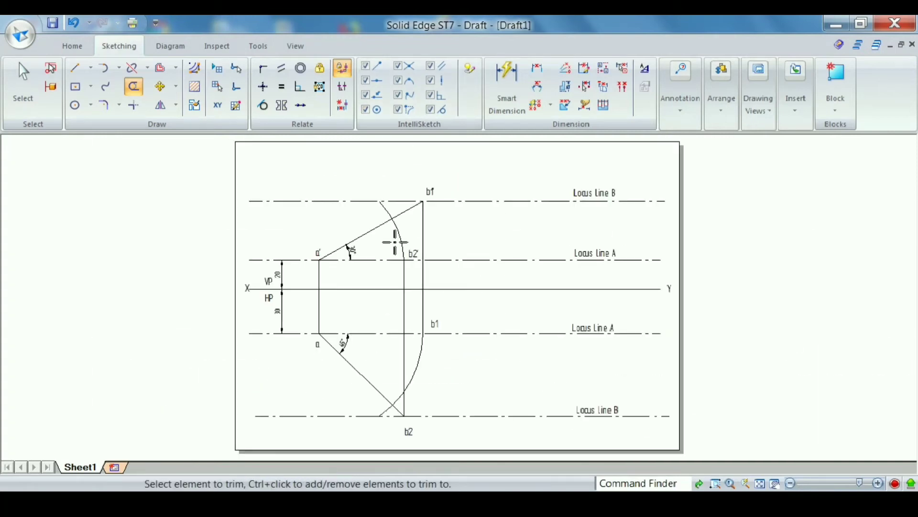
- Draw a 0.5 mm wide line from a to where the lower arc meets the lower locus line B
left_click(79, 71)
left_click(160, 149)
left_click(193, 155)
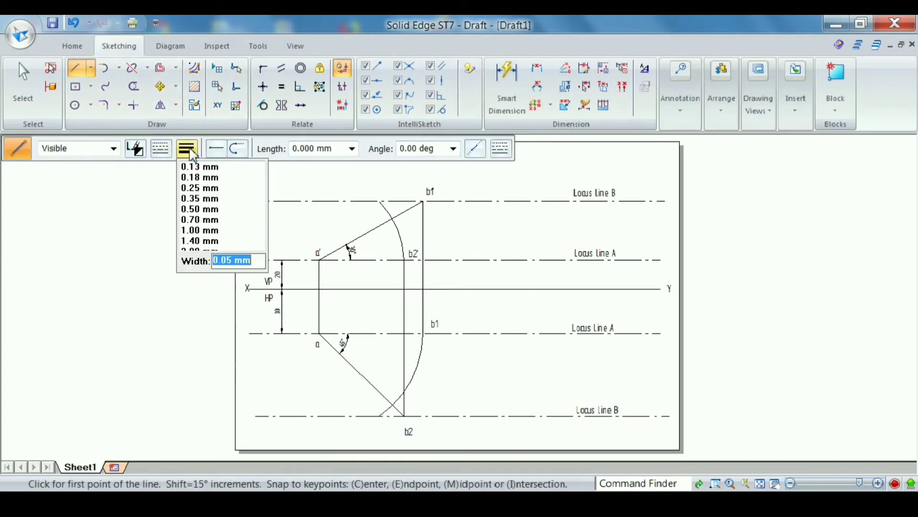
type("0.5")
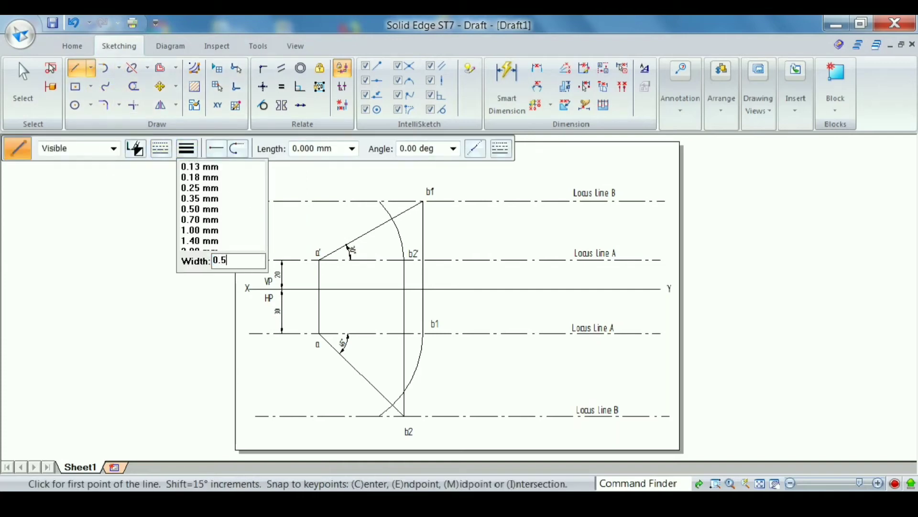
key("Return")
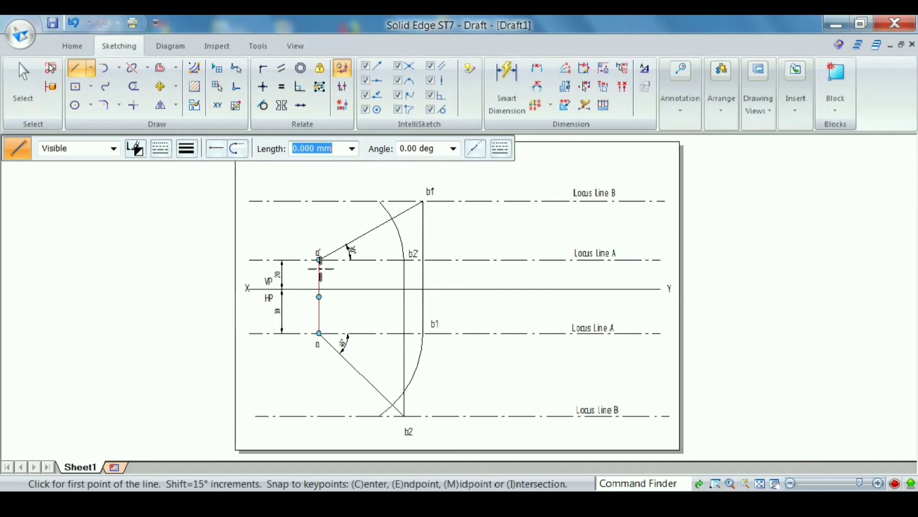
left_click(319, 334)
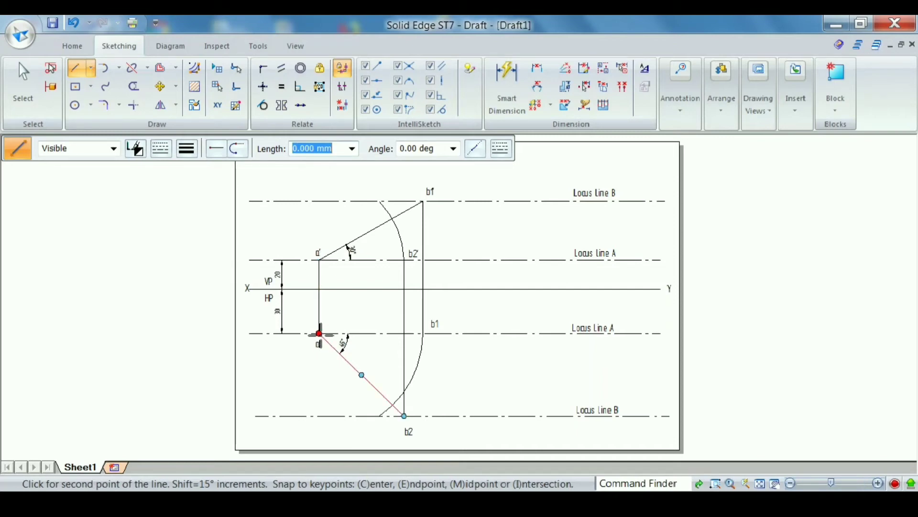
left_click(379, 416)
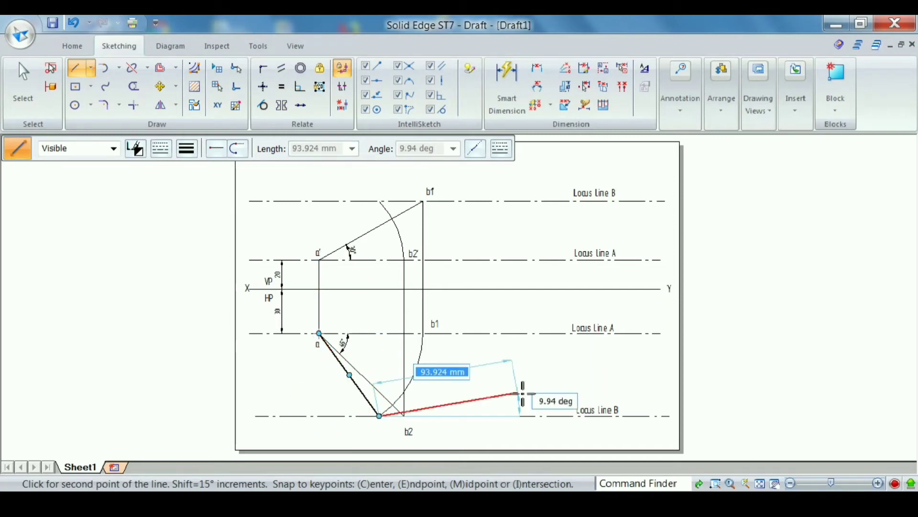
right_click(502, 381)
- Draw a matching thick line from a' to where the upper arc meets the upper locus line B
left_click(319, 260)
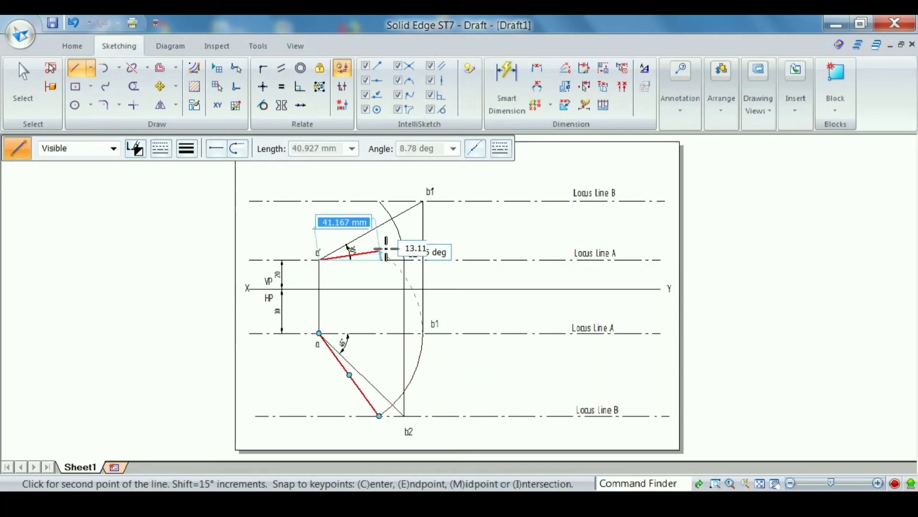
left_click(379, 201)
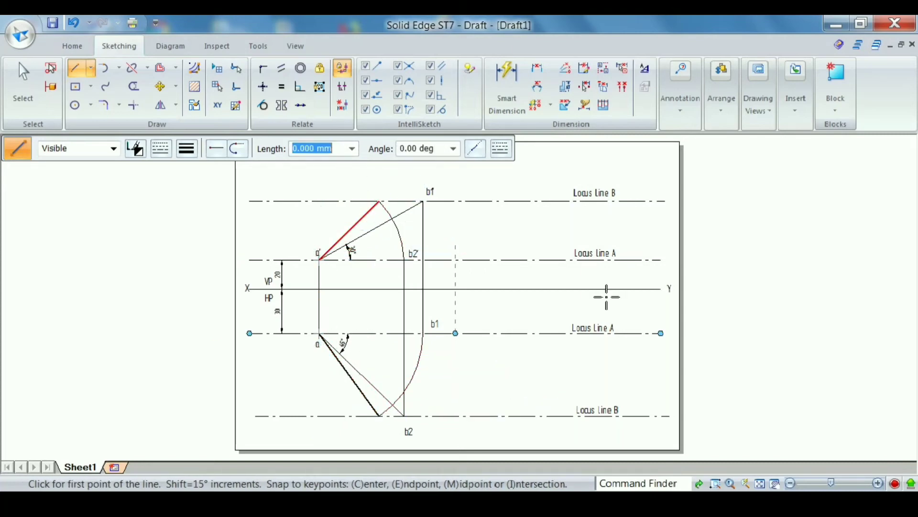
left_click(22, 81)
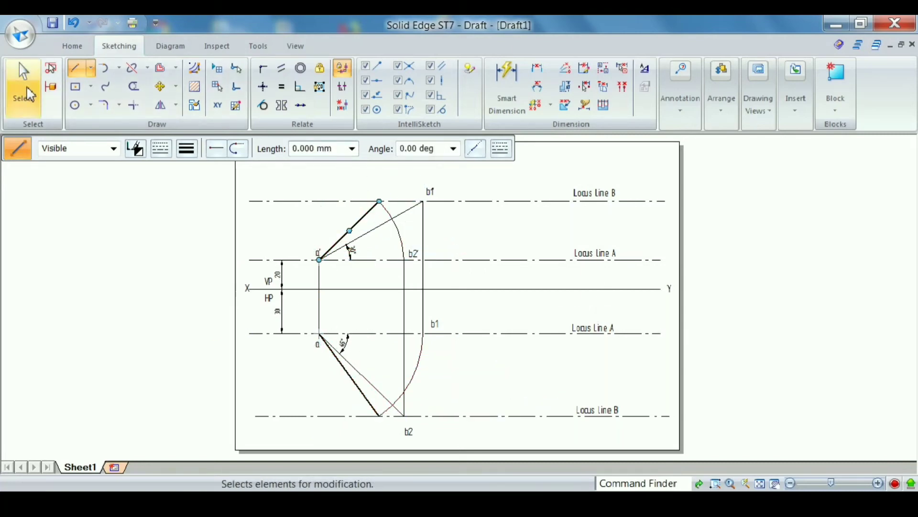
- Dimension the length of the inclined line from a to b2, placing the dimension outside the lower view
left_click(507, 88)
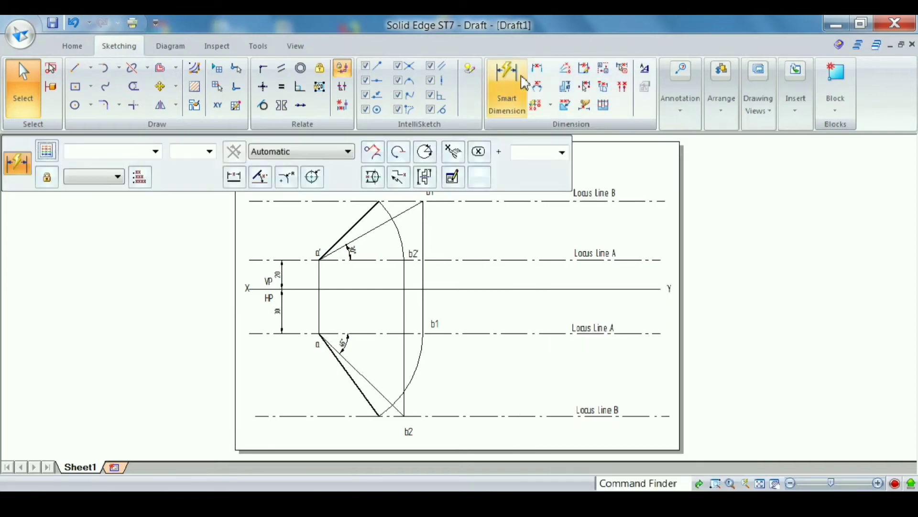
left_click(371, 385)
left_click(342, 394)
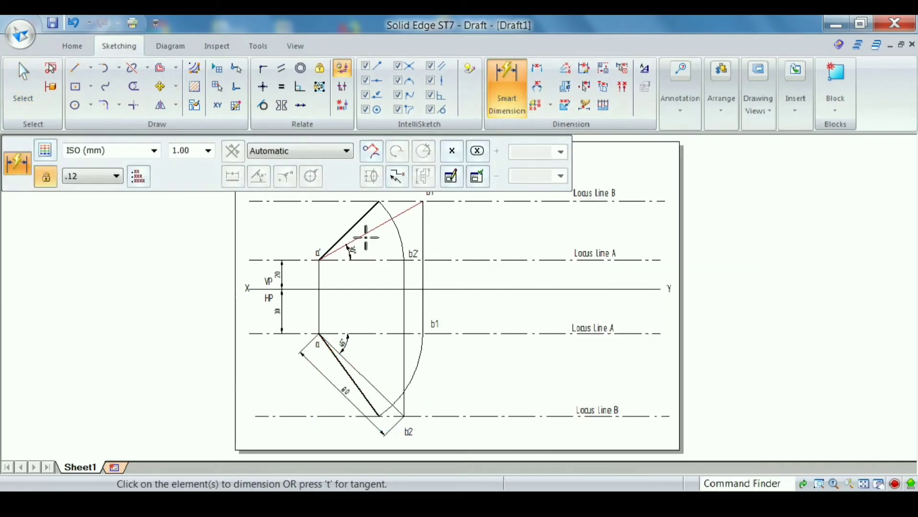
left_click(358, 221)
left_click(423, 240)
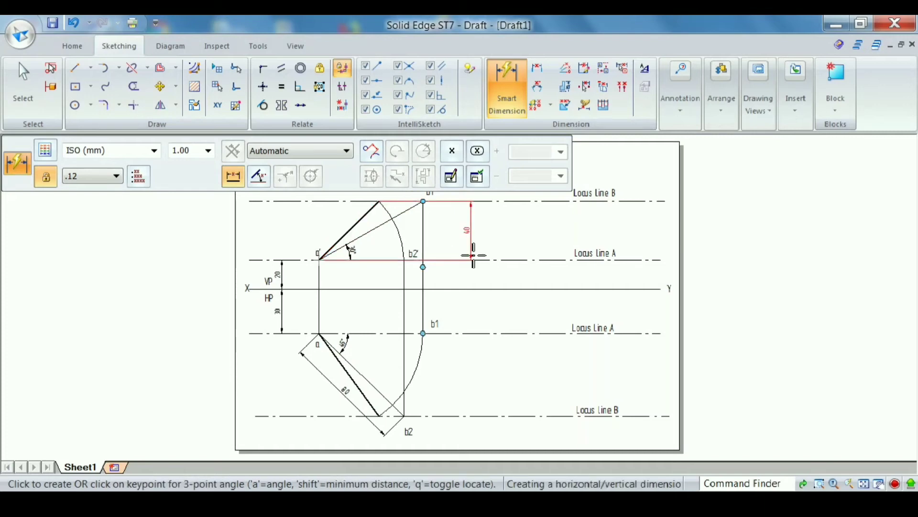
key("Escape")
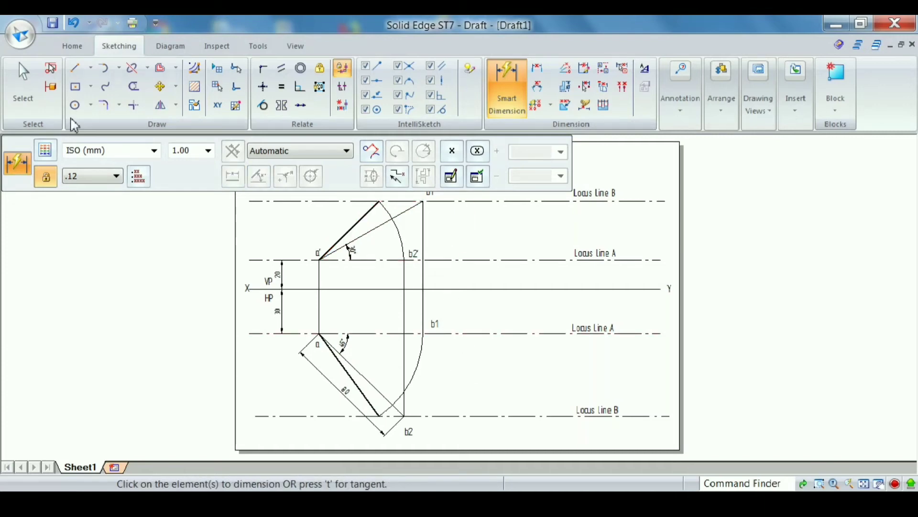
key("Escape")
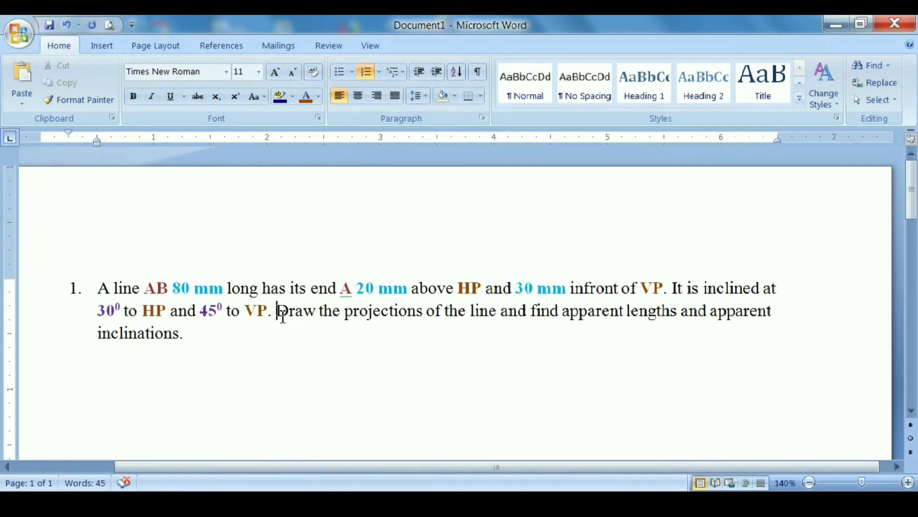
- Switch to the Word document and examine which projections and apparent lengths the problem statement asks for
left_click_drag(277, 313, 656, 319)
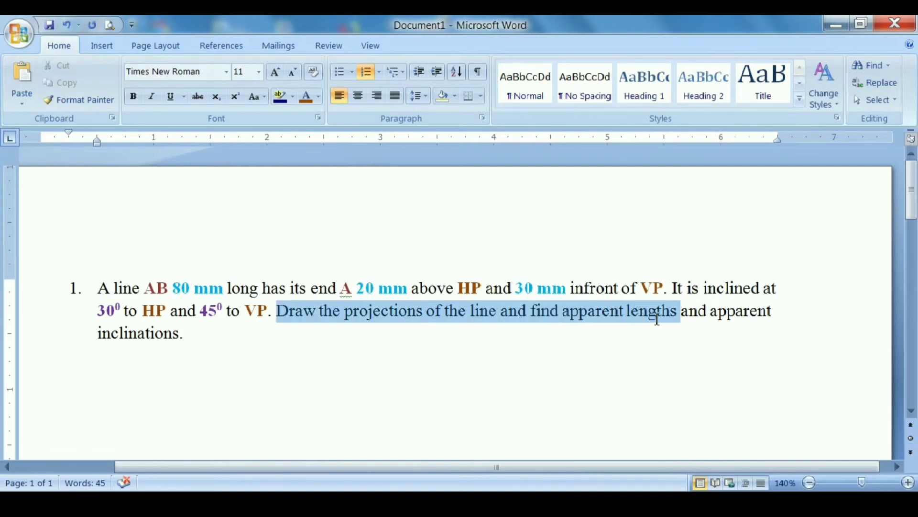
left_click(582, 334)
left_click_drag(563, 312, 672, 311)
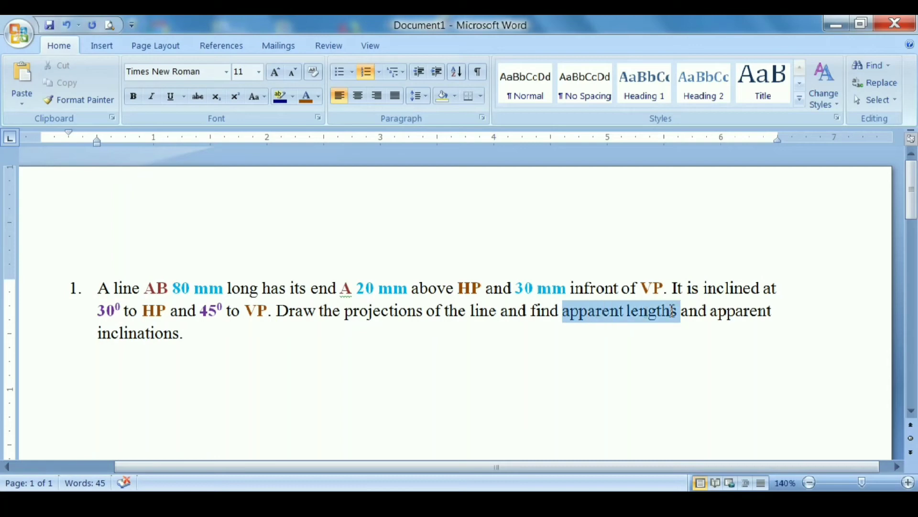
left_click(525, 424)
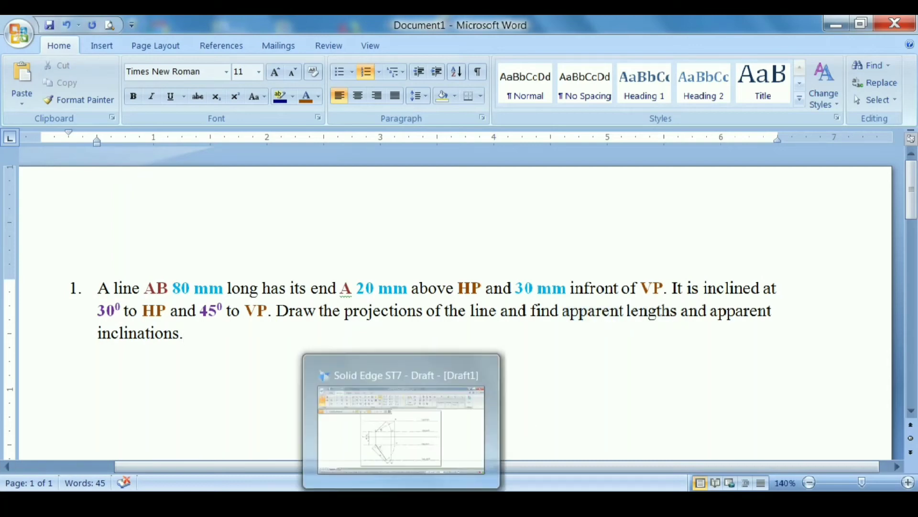
- Switch back to the Solid Edge draft and dimension the length of the thick upper line starting at a'
left_click(401, 503)
left_click(507, 87)
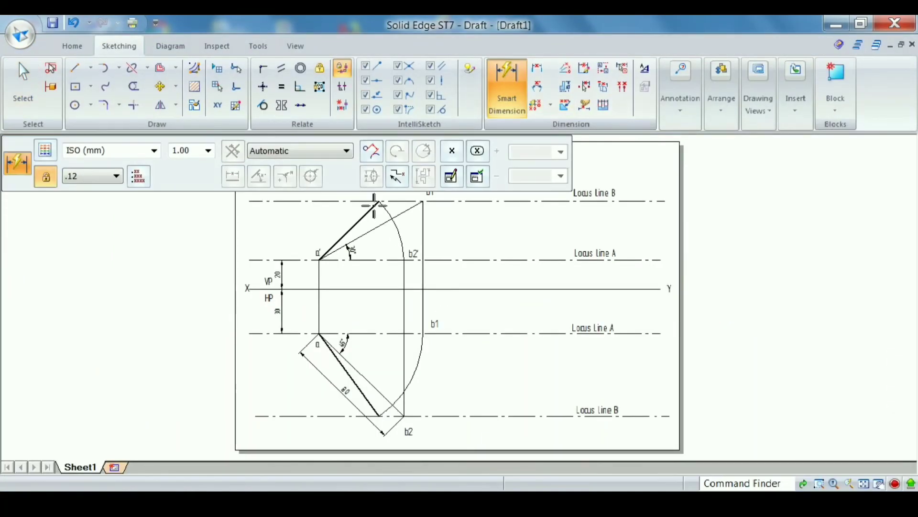
left_click(362, 218)
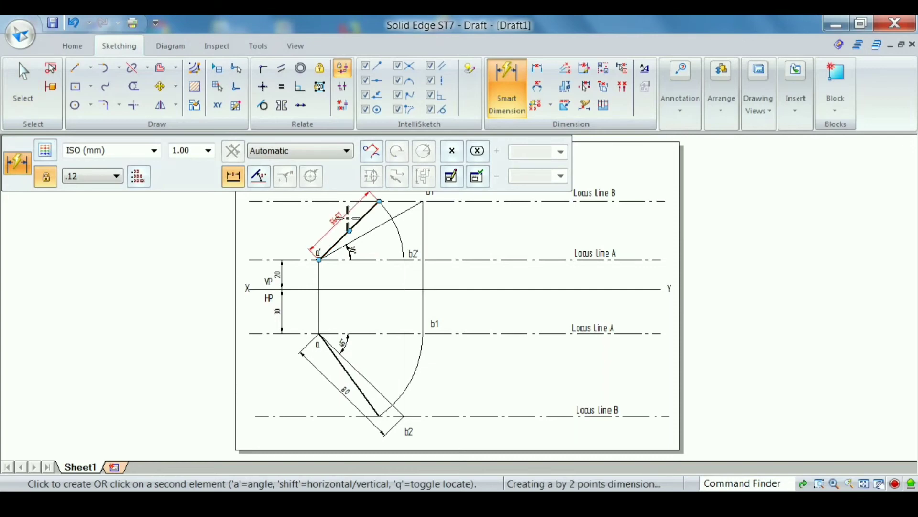
left_click(351, 218)
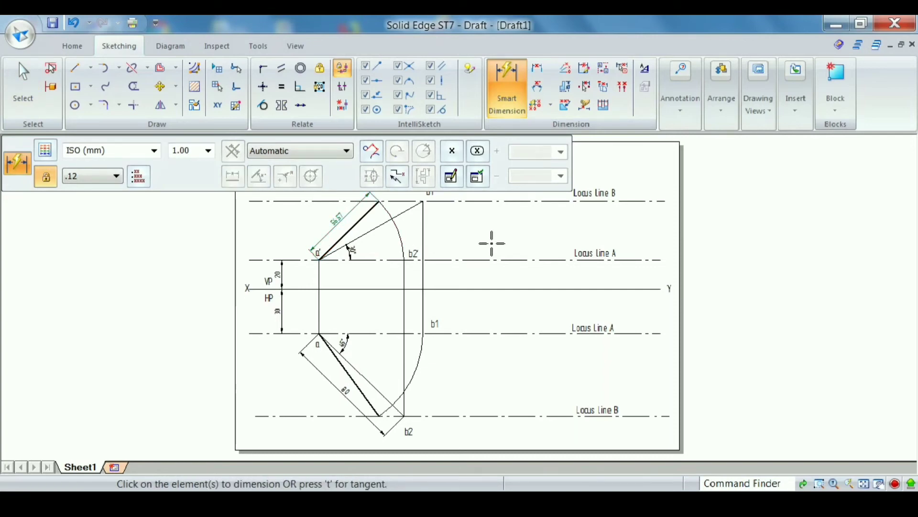
- Dimension the length of the thick lower line starting at a, placing it outside the 80 mm dimension
left_click(348, 372)
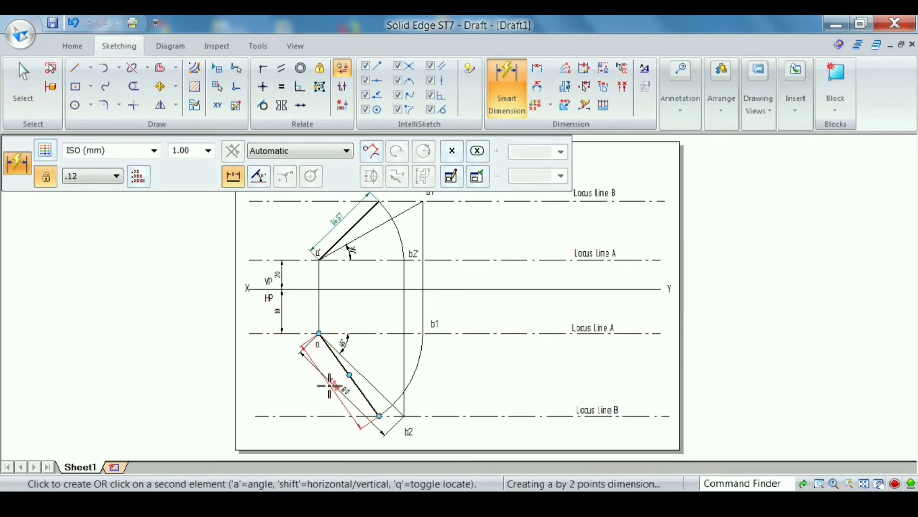
left_click(324, 390)
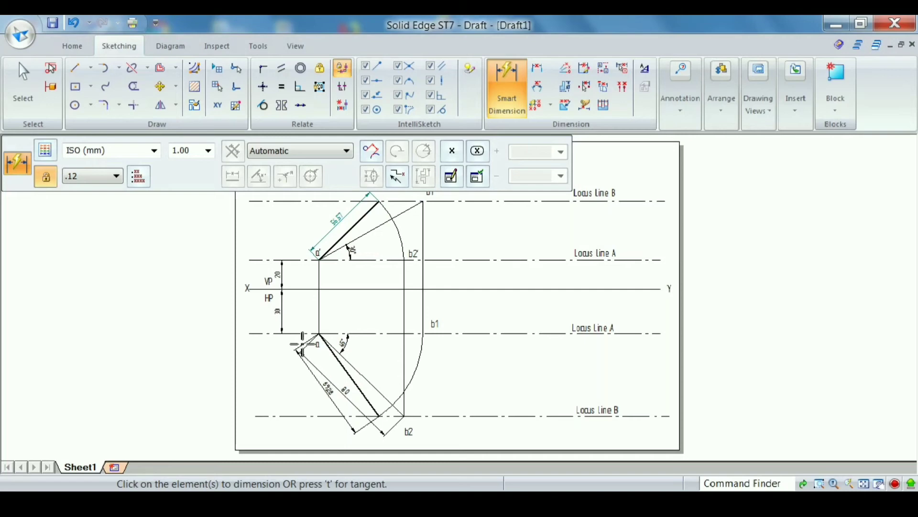
left_click(23, 83)
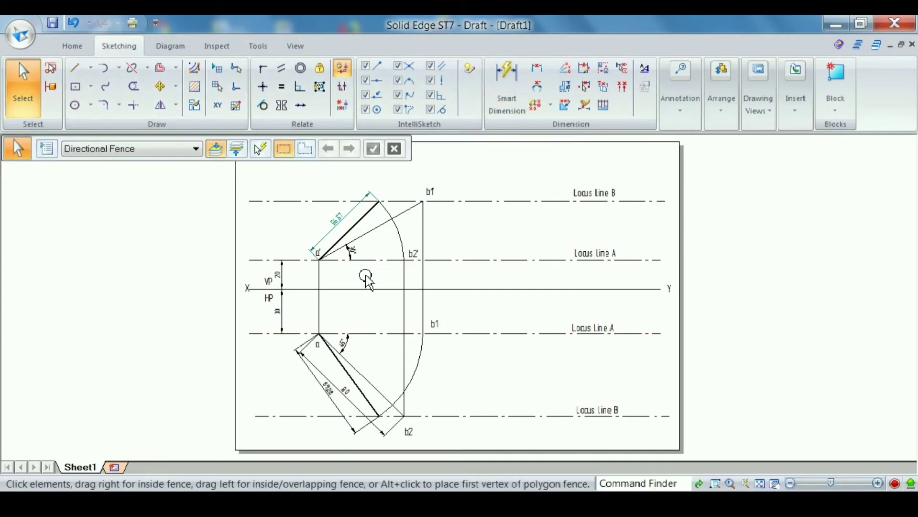
- Check the Word problem for the apparent inclinations, and dimension the angle between upper locus line A and the thick line from a'
left_click(537, 86)
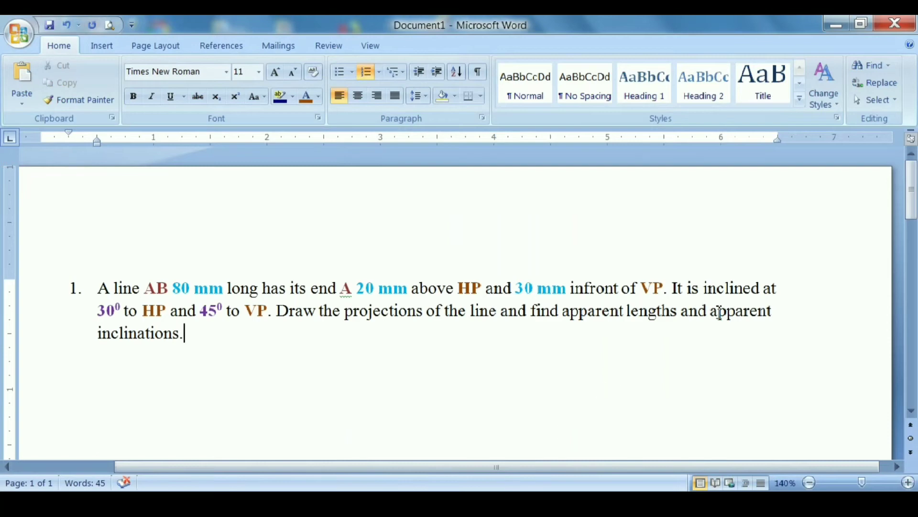
left_click_drag(720, 313, 360, 345)
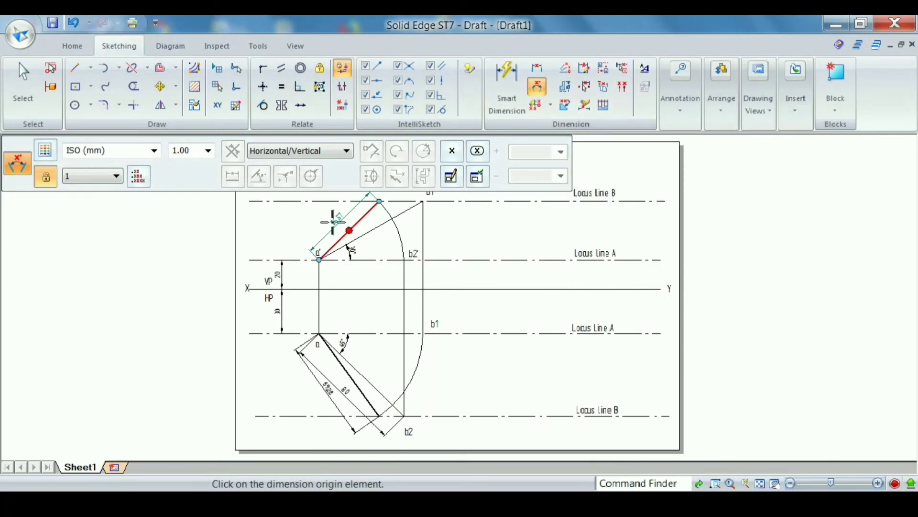
left_click(371, 260)
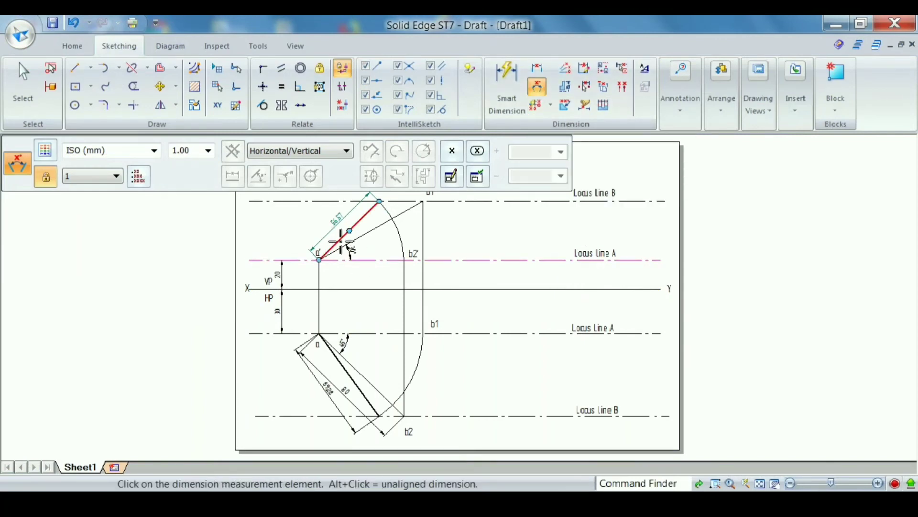
left_click(340, 243)
left_click(365, 246)
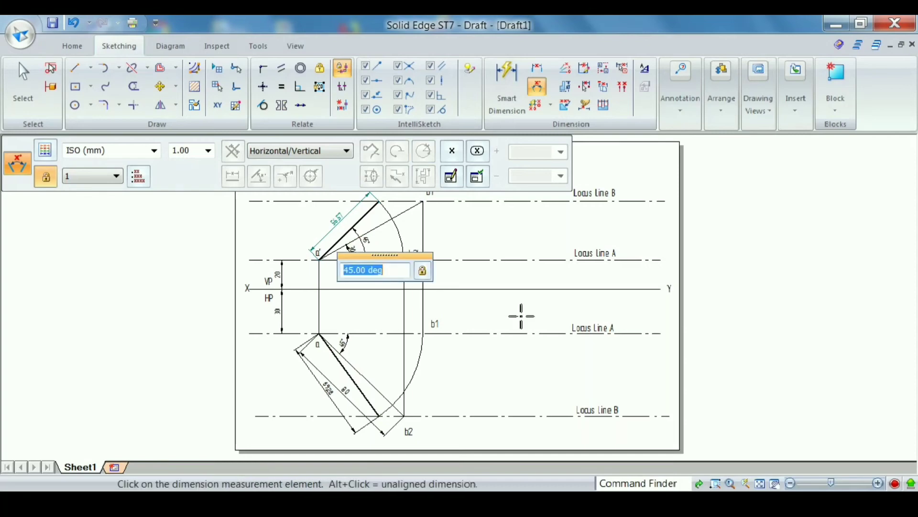
right_click(521, 316)
- Dimension the angle between lower locus line A and the thick line from a
left_click(371, 333)
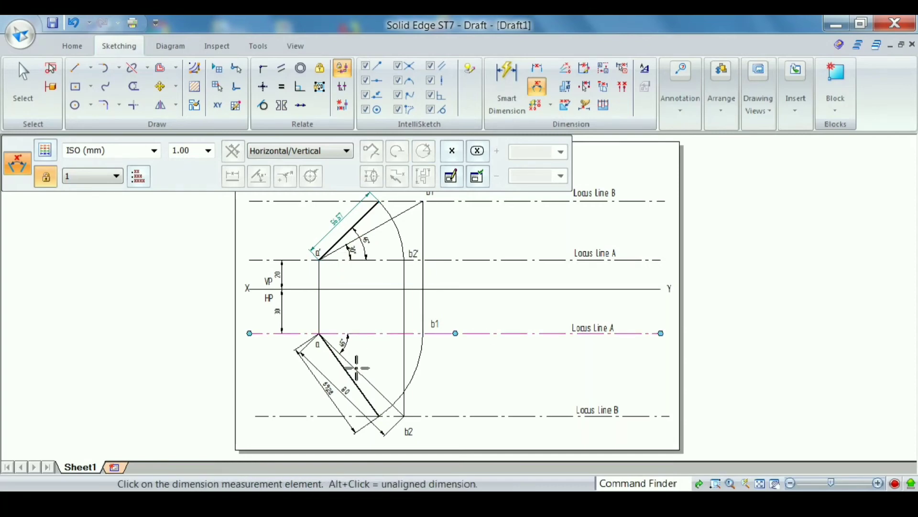
left_click(355, 382)
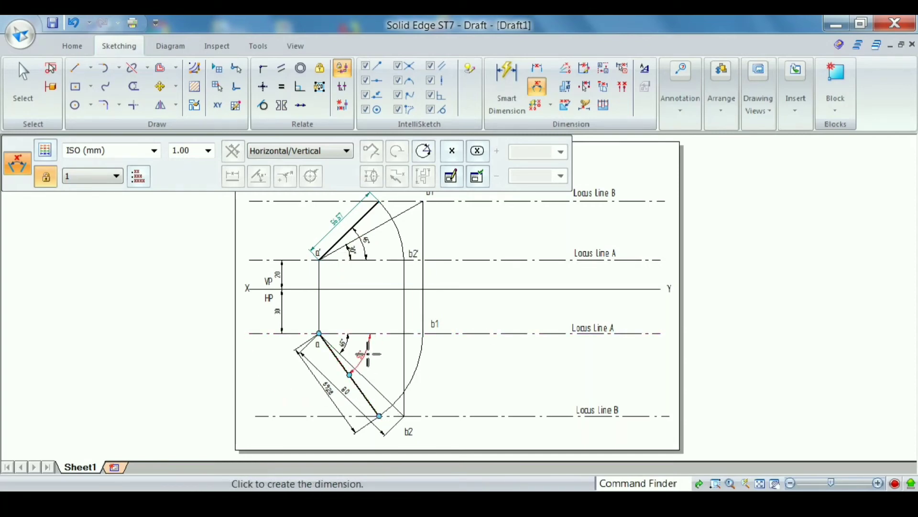
left_click(366, 353)
right_click(475, 369)
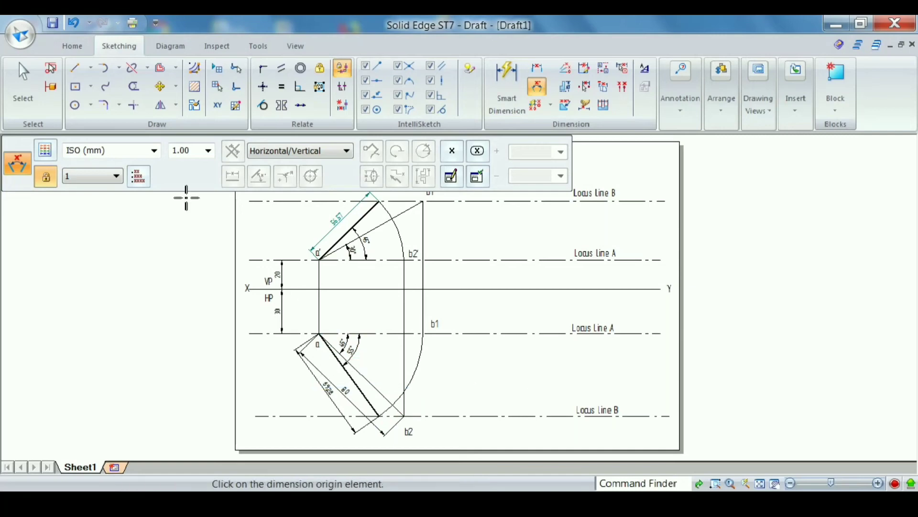
left_click(23, 84)
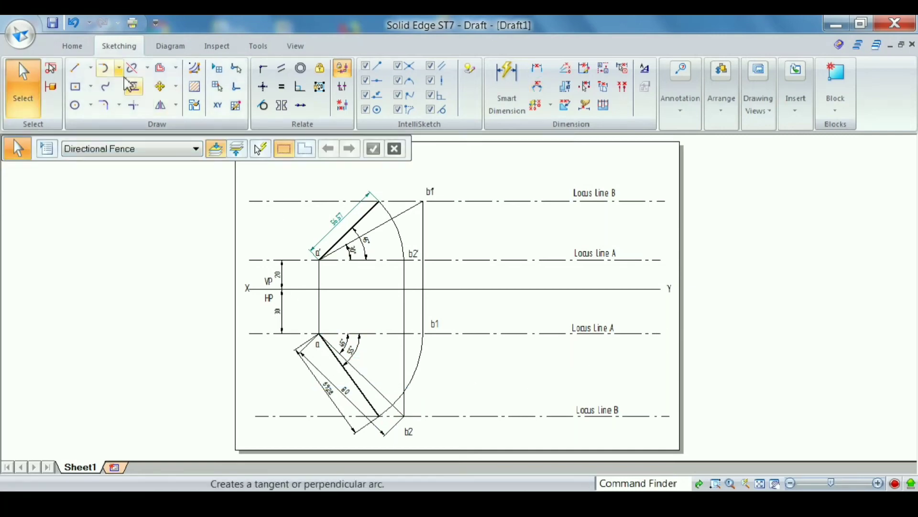
- Add the text note a'b'=56.57 mm below the lower Locus line A label, checking the value against the upper line's dimension
left_click(681, 89)
left_click(737, 169)
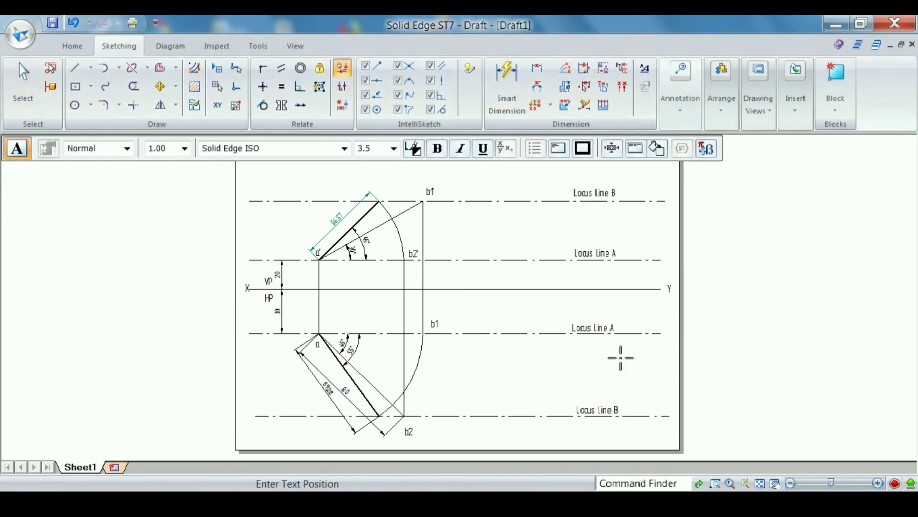
scroll(621, 353, "up", 5)
left_click(511, 294)
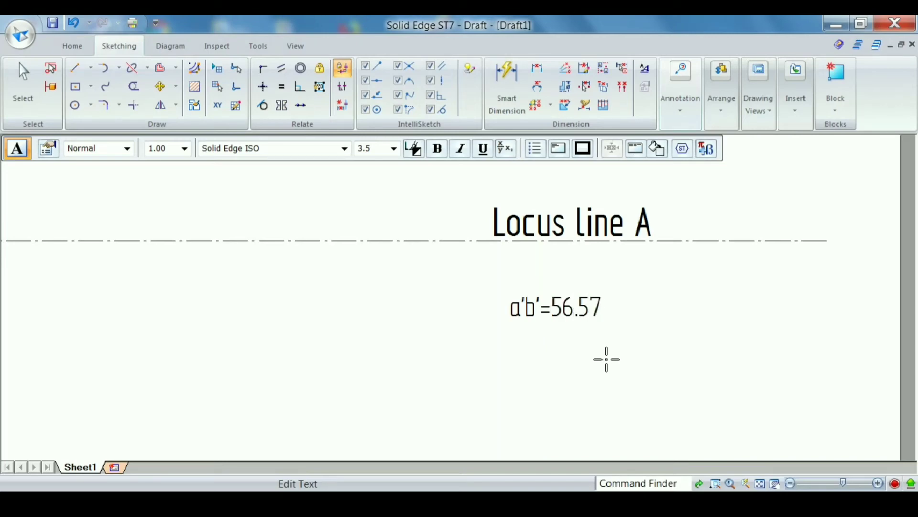
scroll(607, 359, "down", 3)
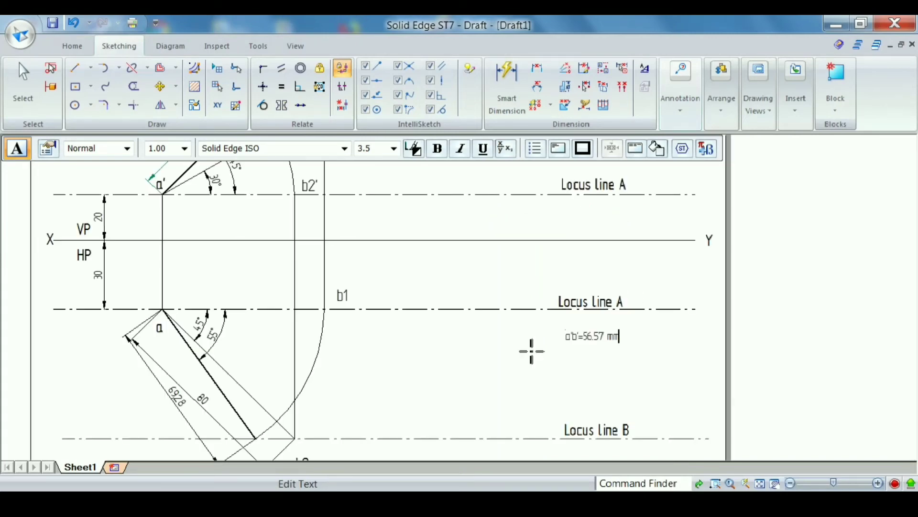
scroll(531, 350, "down", 2)
scroll(335, 267, "down", 2)
scroll(305, 241, "up", 5)
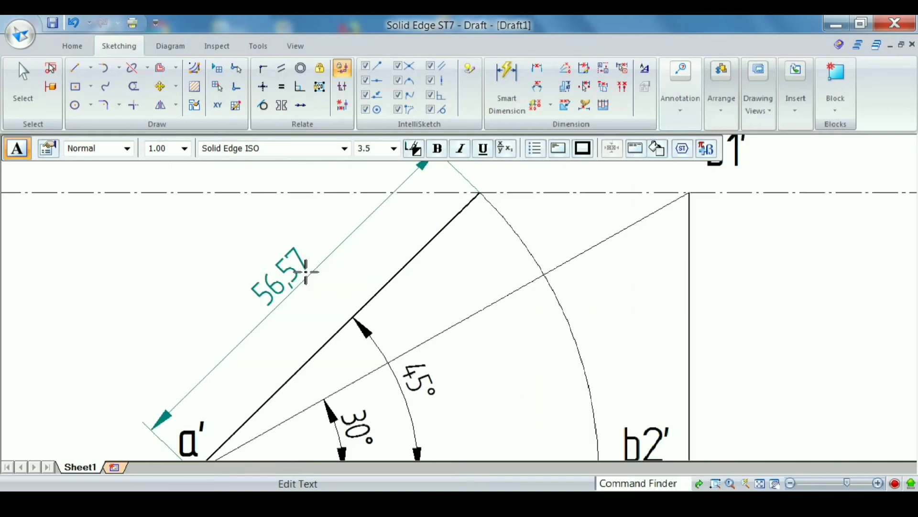
scroll(353, 287, "down", 4)
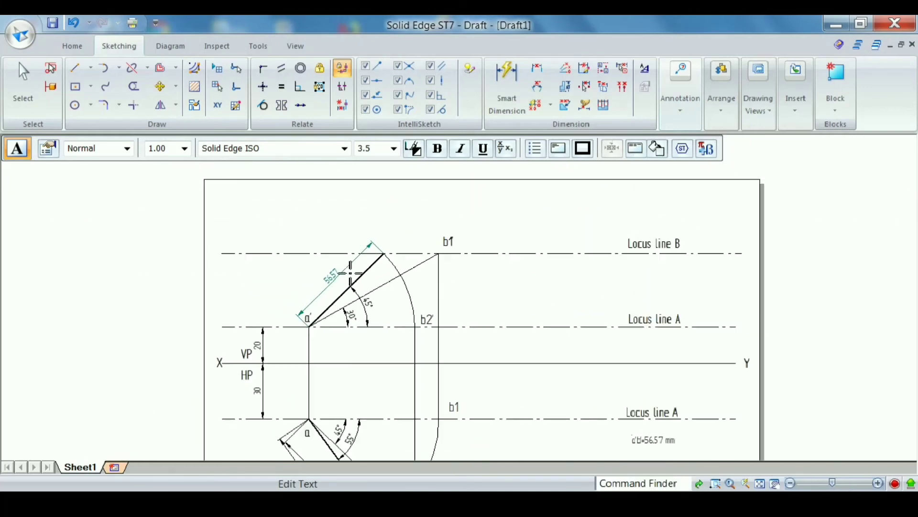
- Add ab= 69.28 mm as a second line of the a'b' note, checking the value against the lower thick line's dimension
scroll(430, 411, "up", 4)
scroll(313, 257, "down", 1)
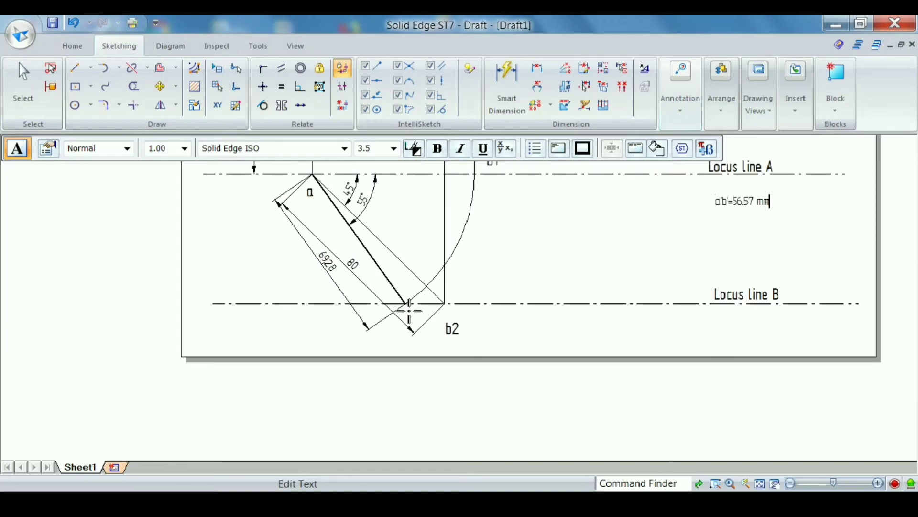
scroll(782, 191, "up", 3)
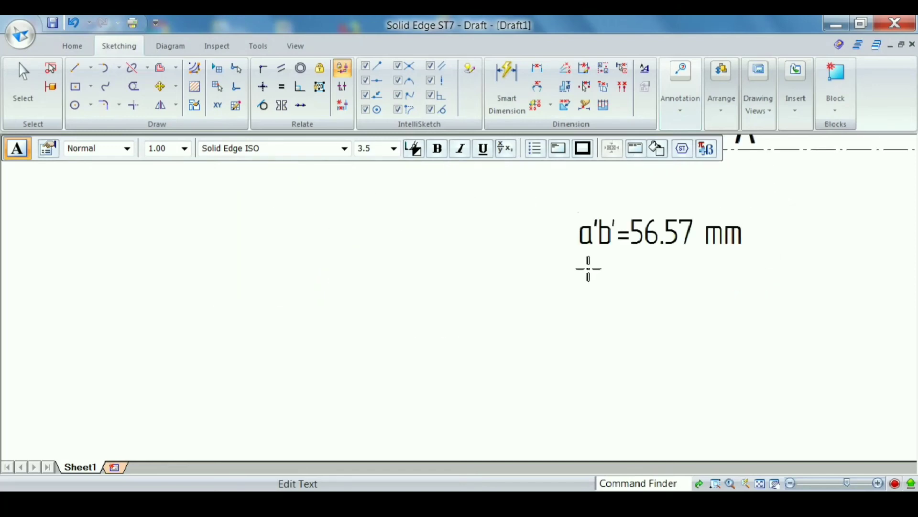
key("Return")
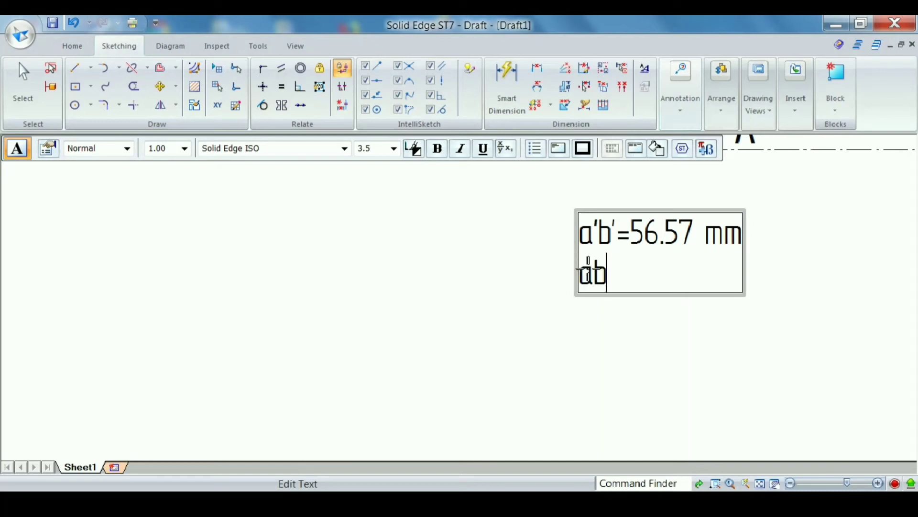
type("ab= 69.28 ")
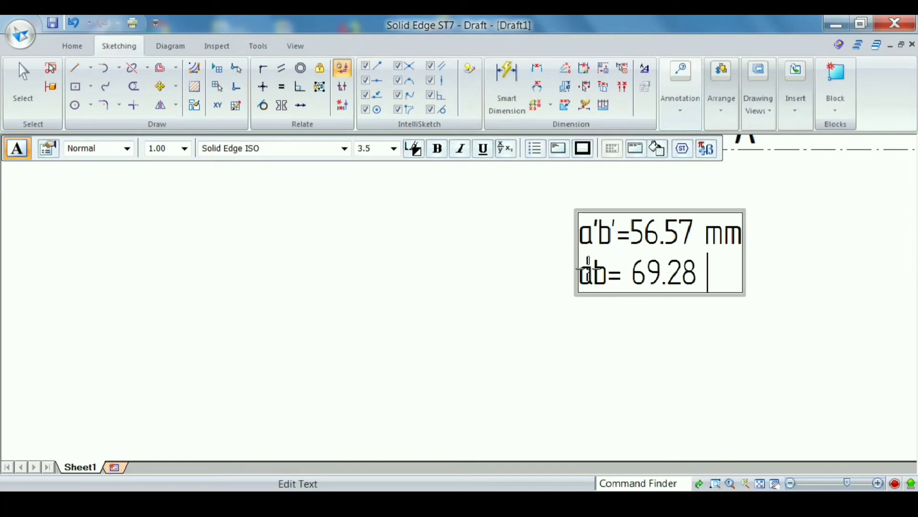
type("mm")
scroll(586, 265, "down", 3)
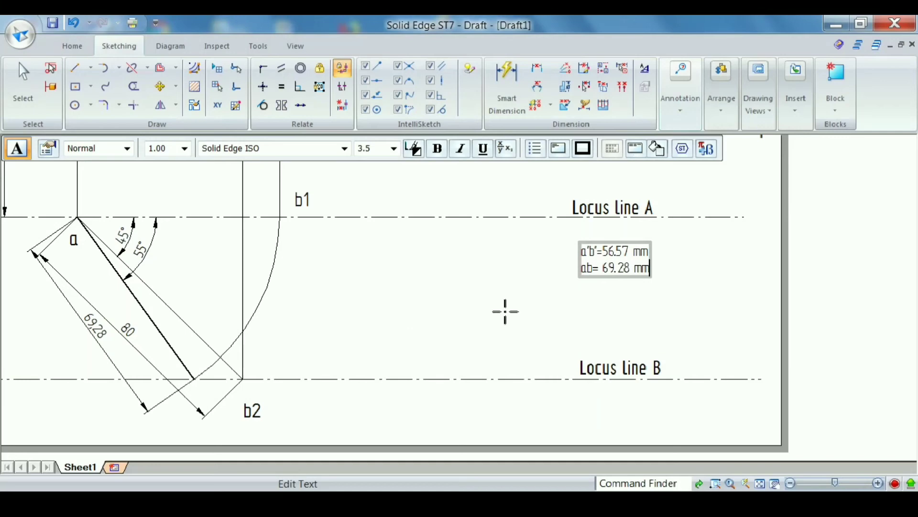
- Check the upper line's angle dimension, and open the Character Map with the Symbol font for a new line of the note
scroll(389, 365, "down", 3)
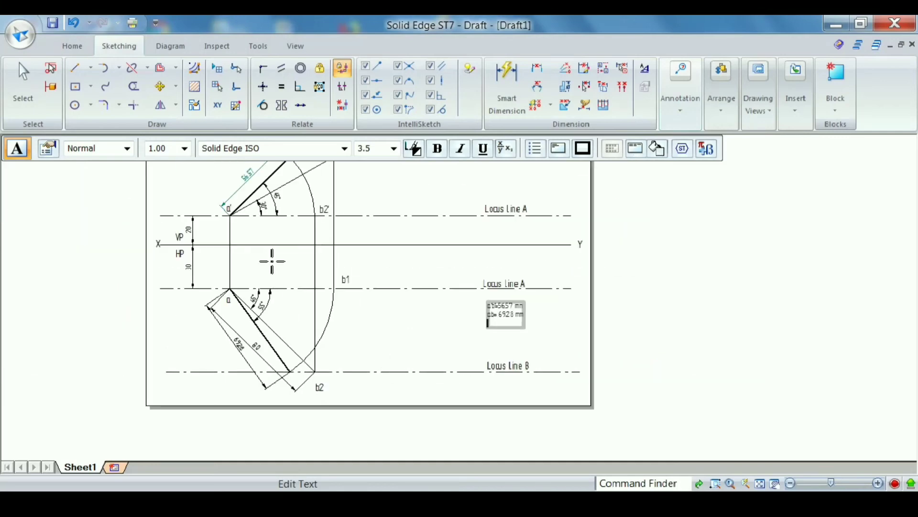
scroll(271, 196, "up", 5)
scroll(272, 196, "down", 4)
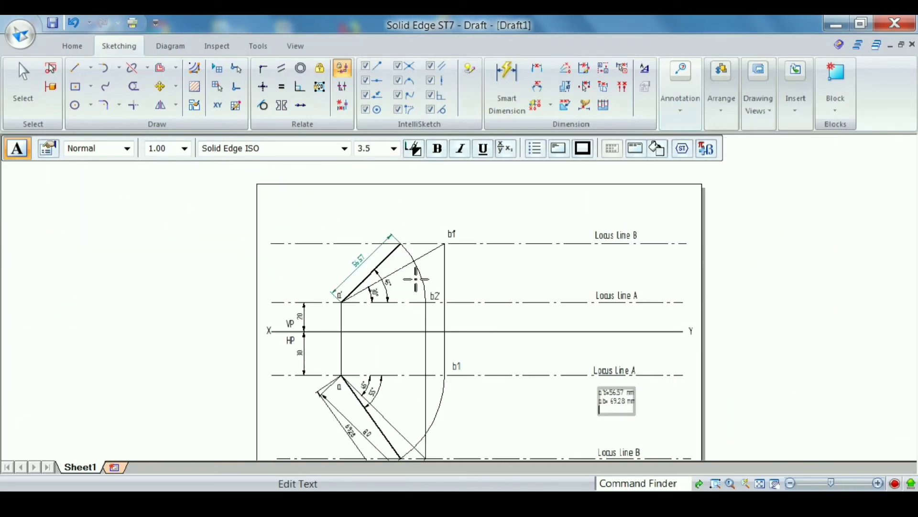
scroll(387, 307, "up", 4)
scroll(403, 255, "down", 5)
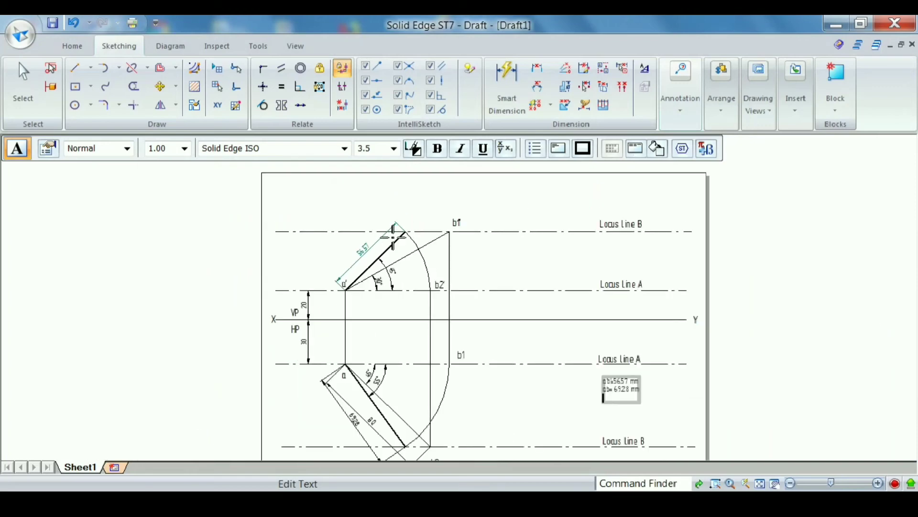
scroll(648, 421, "up", 4)
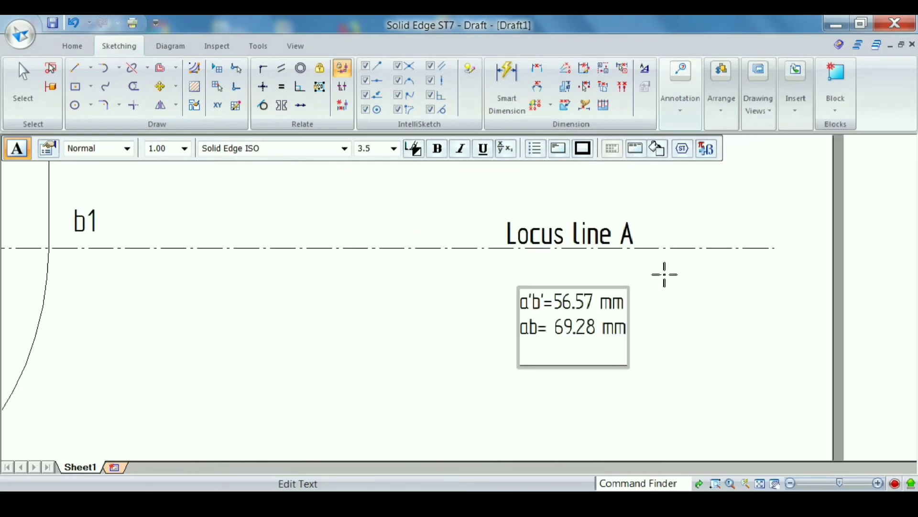
left_click(710, 153)
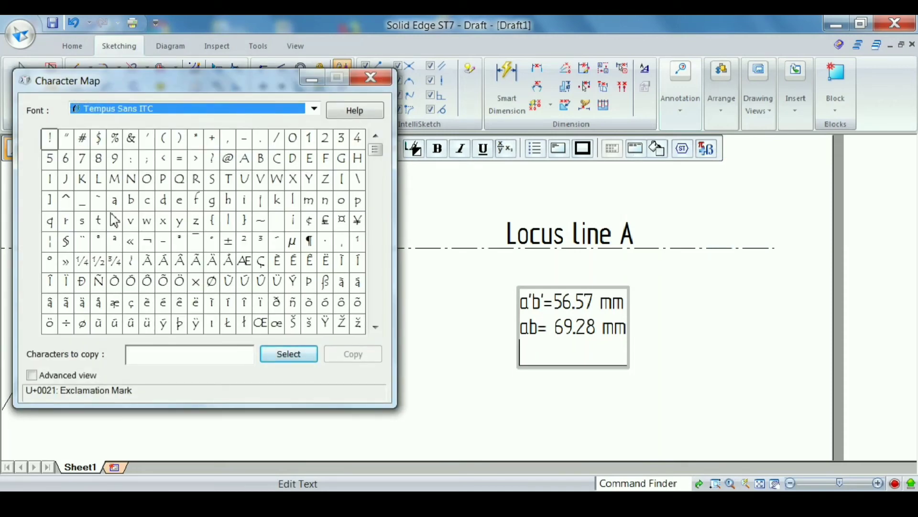
left_click(301, 115)
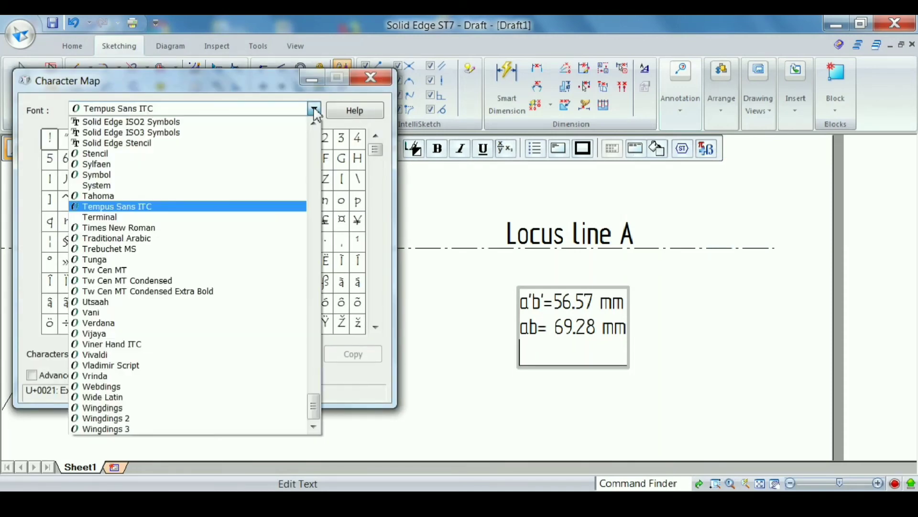
left_click(126, 177)
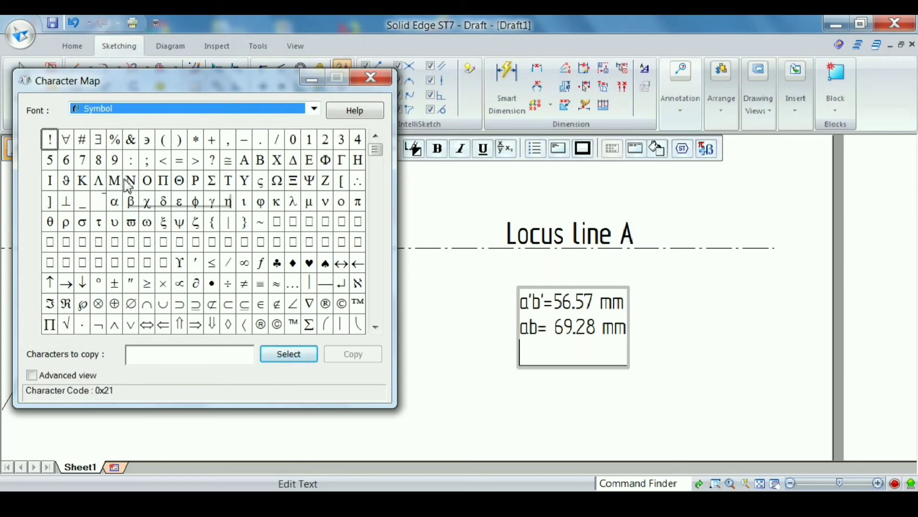
- Compose α=45° from Symbol characters, copy it, and paste it as the third line of the note
left_click(120, 210)
left_click(290, 356)
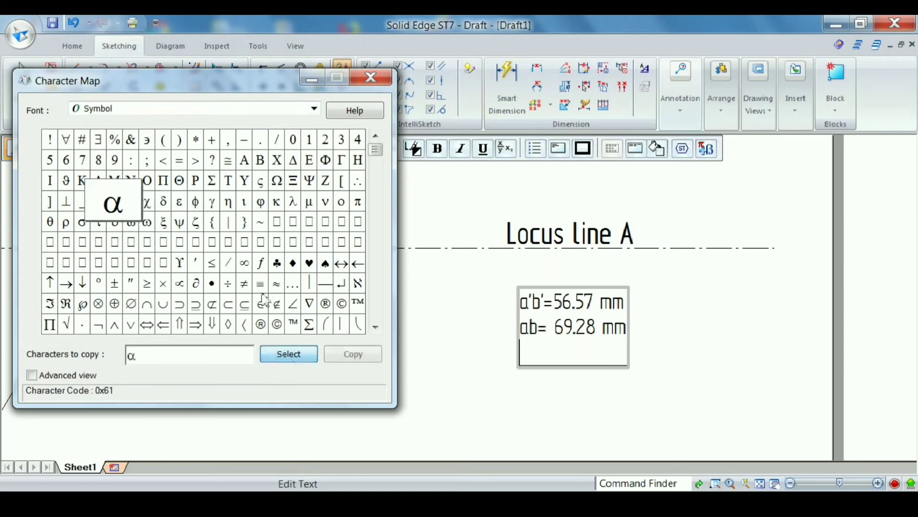
left_click(186, 170)
left_click(287, 354)
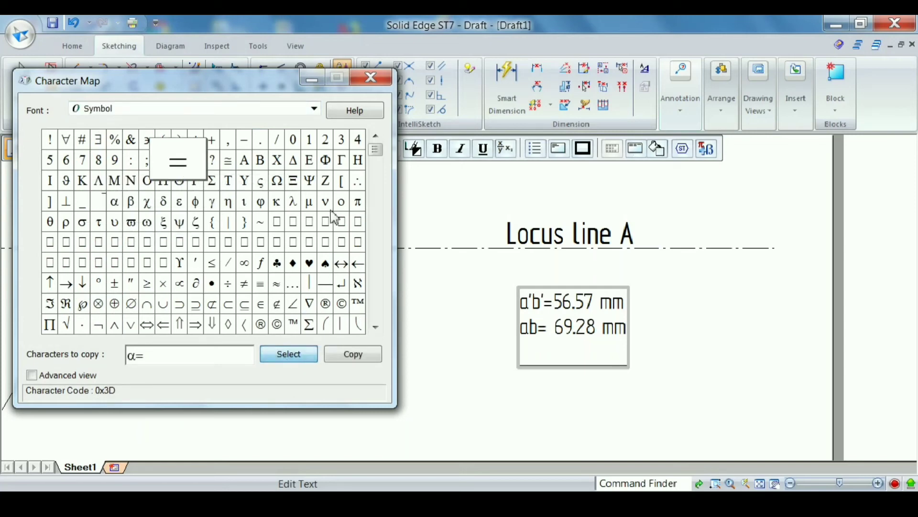
left_click(359, 140)
left_click(289, 354)
left_click(57, 161)
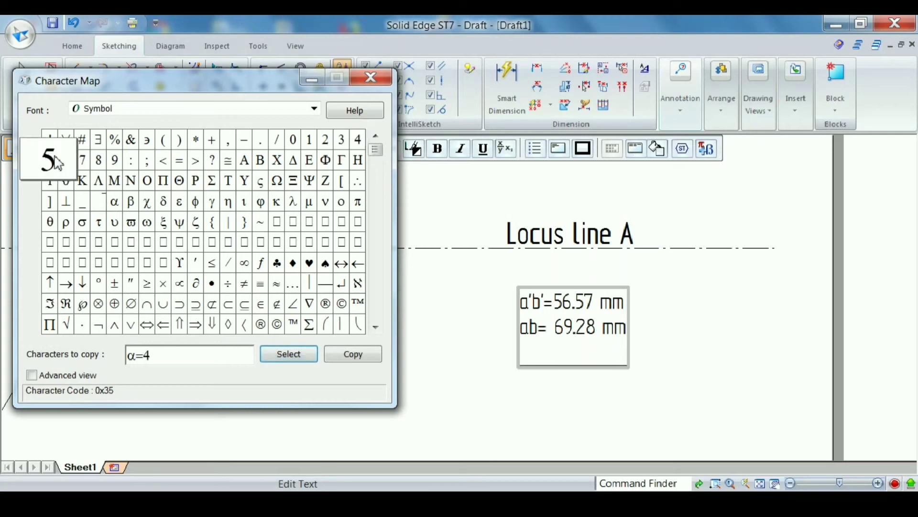
left_click(289, 354)
left_click(99, 282)
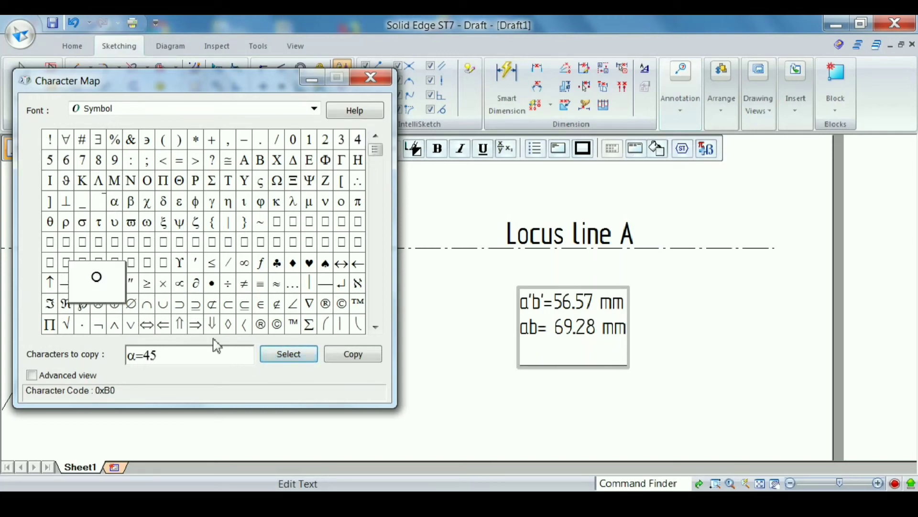
left_click(289, 354)
left_click(353, 354)
left_click(605, 335)
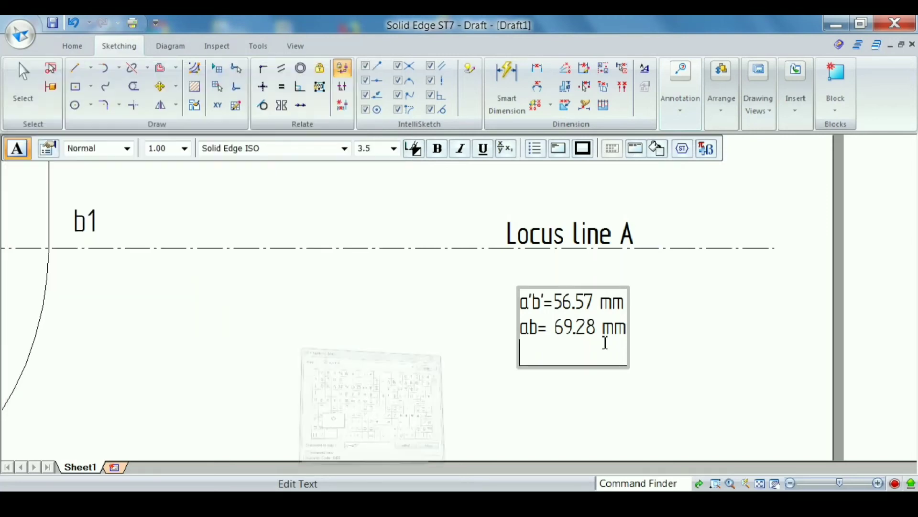
key("ctrl+v")
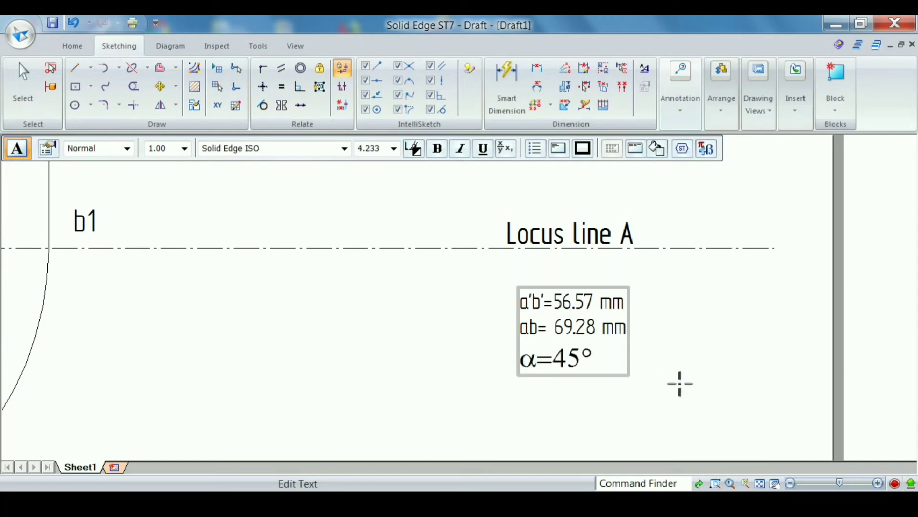
- Start a new line below α=45° in the note and clear the Character Map's characters to copy
key("Return")
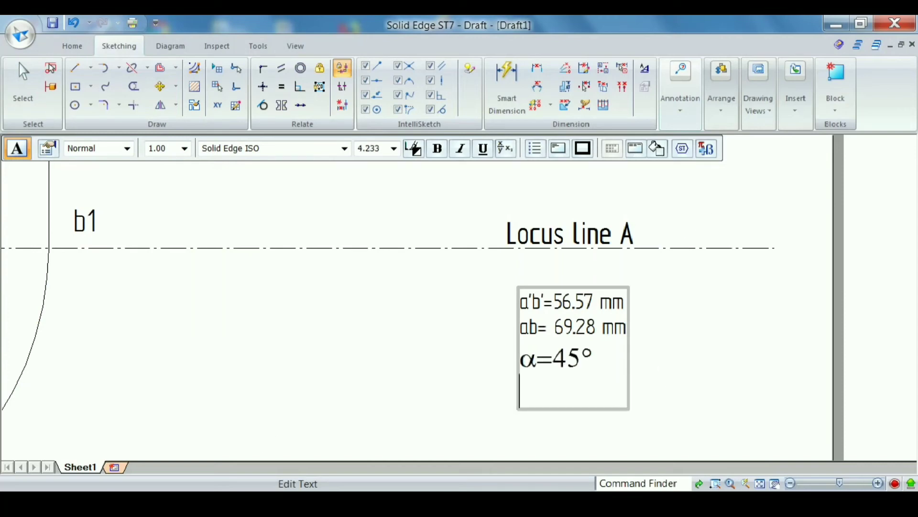
key("alt+Tab")
left_click_drag(187, 358, 113, 355)
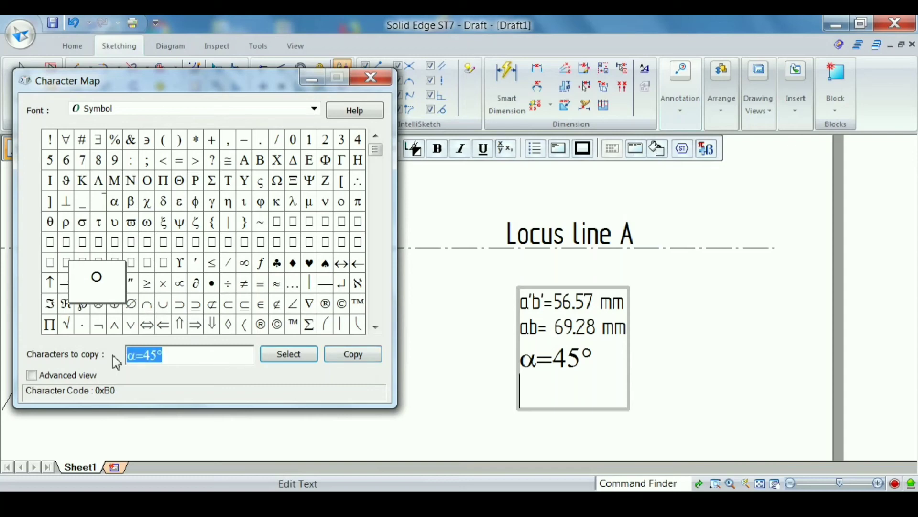
key("ctrl+x")
- Compose β=55° from Symbol characters, paste it as the fourth line of the note, and finish the text
left_click(132, 203)
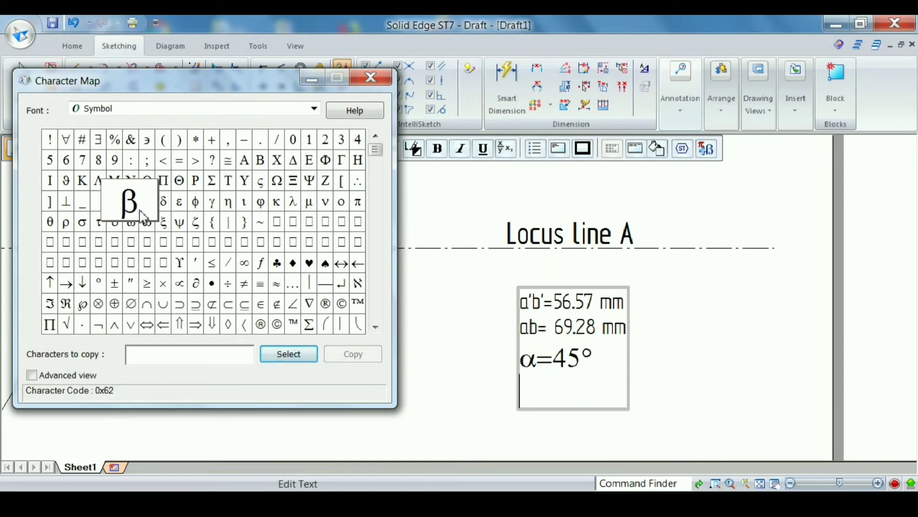
left_click(286, 354)
key("=")
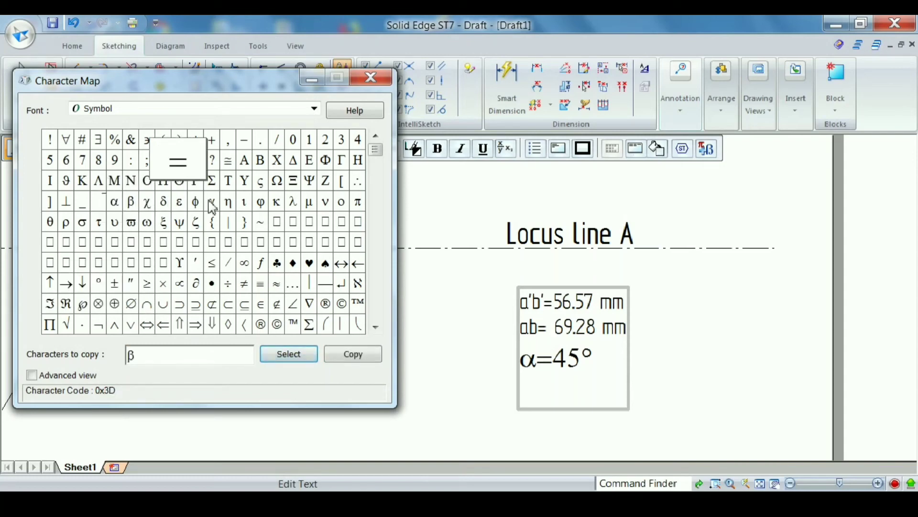
left_click(305, 357)
key("5")
left_click(299, 359)
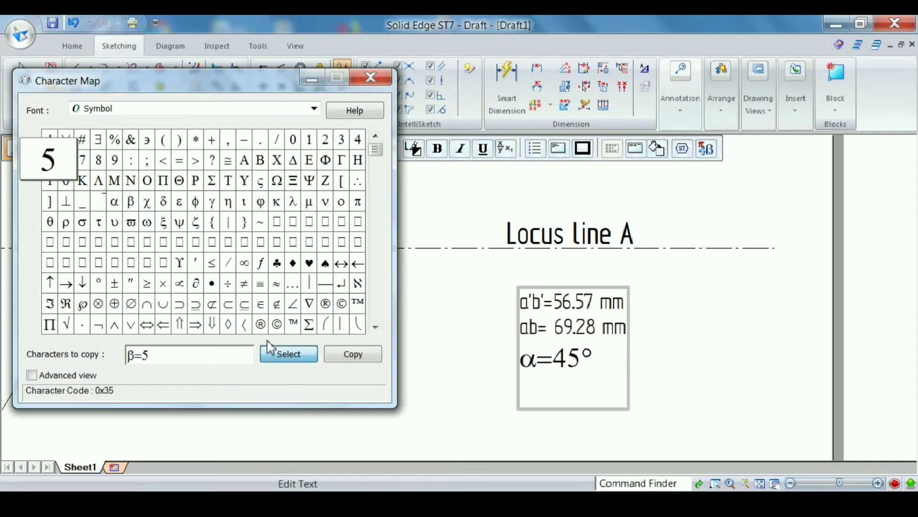
left_click(289, 355)
left_click(100, 283)
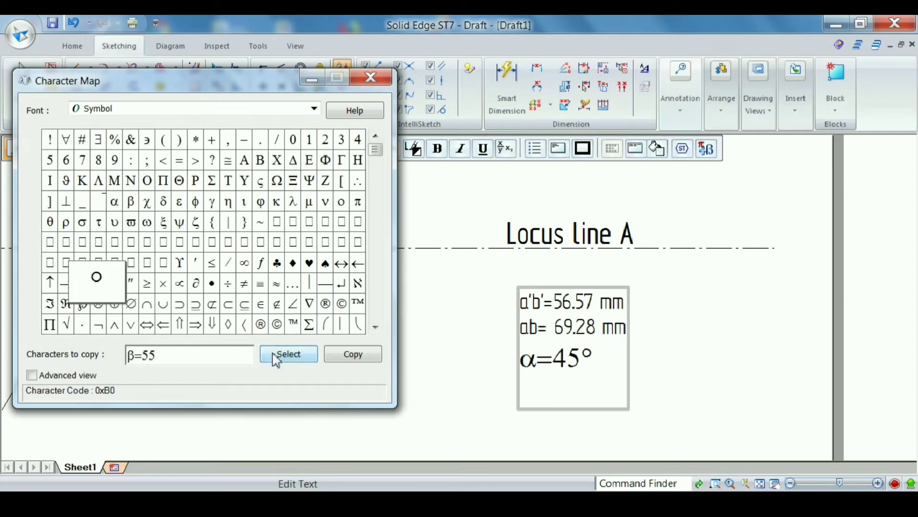
left_click(286, 354)
left_click(353, 355)
left_click(312, 78)
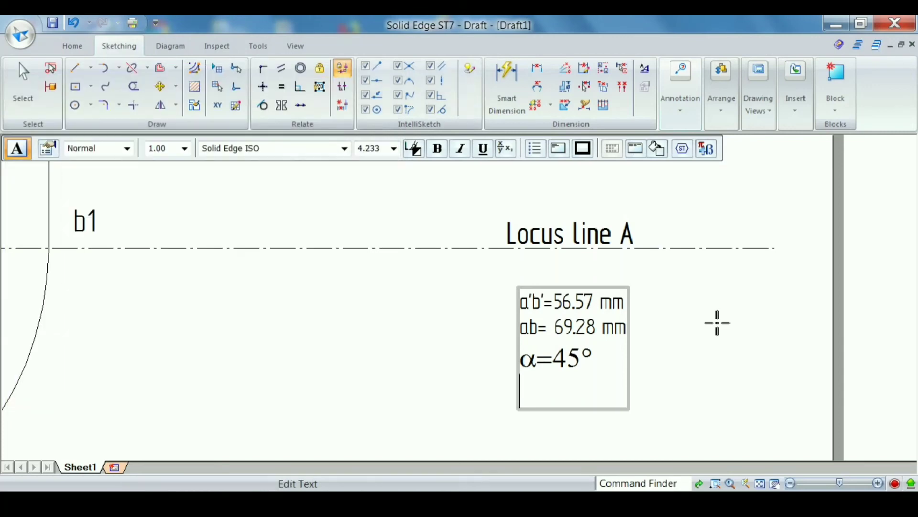
key("ctrl+v")
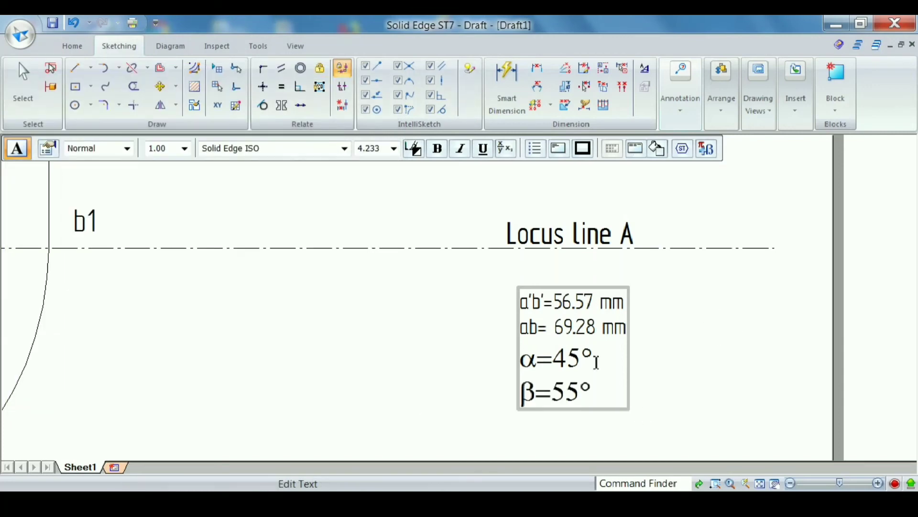
scroll(596, 362, "down", 3)
key("Escape")
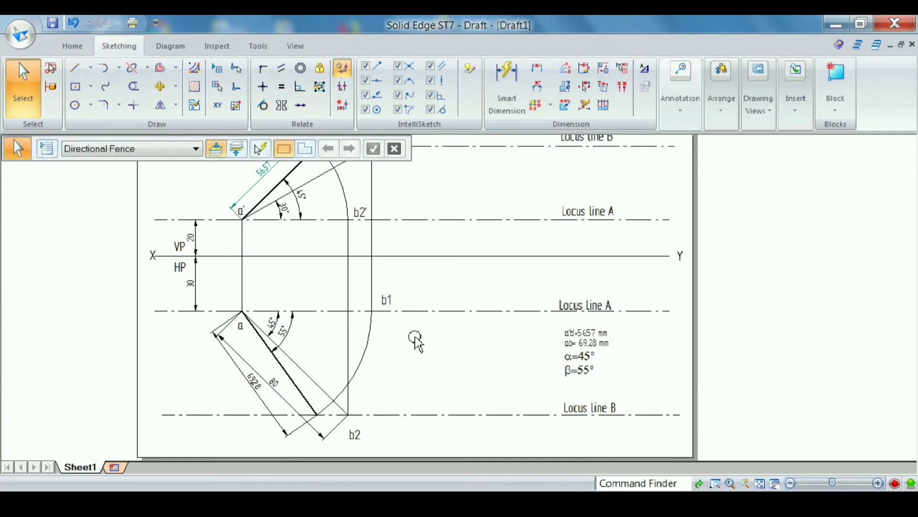
- Add the text label b' just above the end of the upper thick line on upper locus line B
scroll(574, 345, "up", 3)
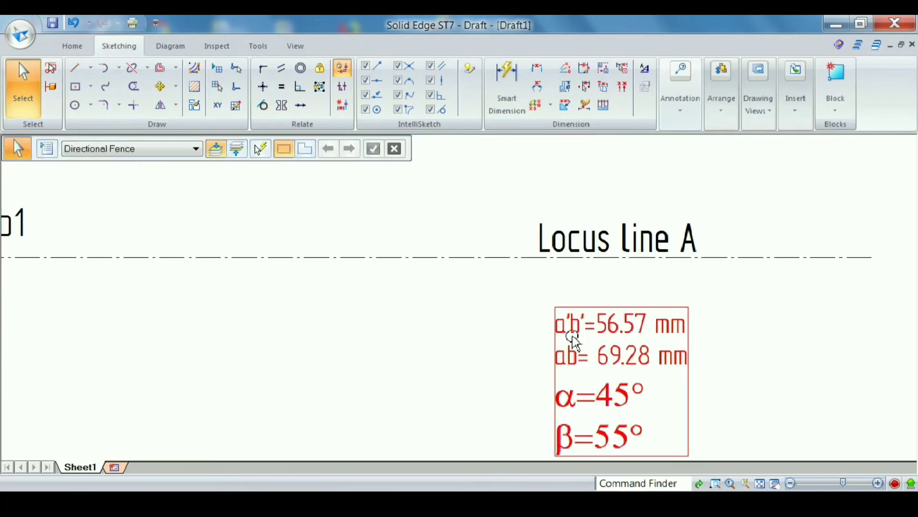
scroll(507, 378, "down", 5)
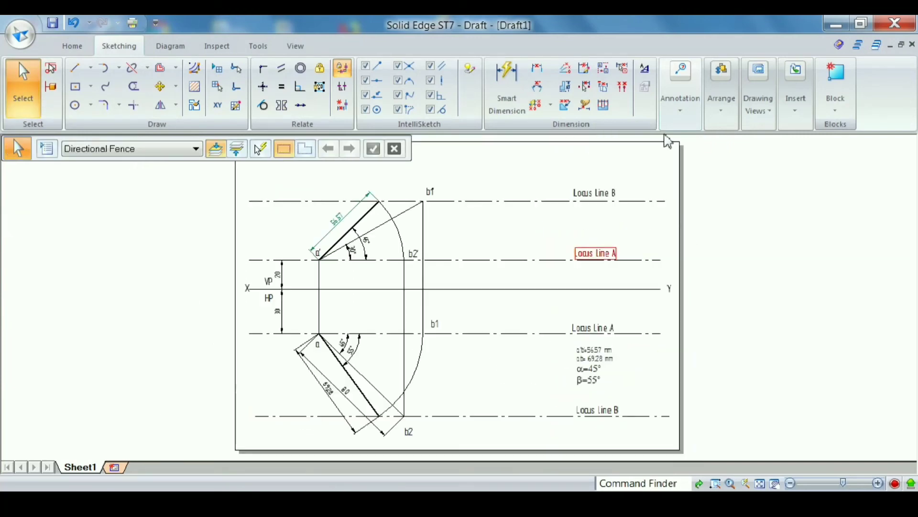
left_click(680, 88)
left_click(728, 159)
scroll(371, 175, "up", 3)
scroll(371, 175, "up", 2)
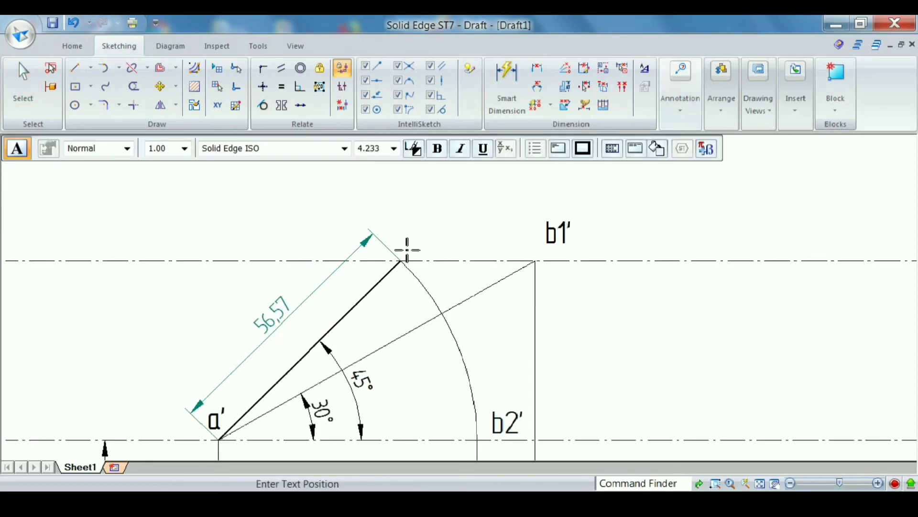
left_click(404, 239)
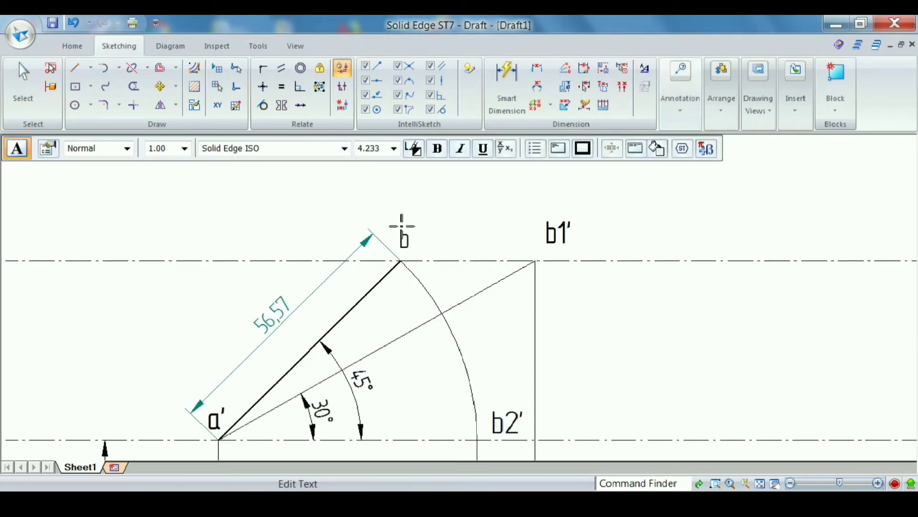
- Add the text label b just below the end of the lower thick line on lower locus line B, and end the Text command
scroll(442, 198, "down", 3)
scroll(419, 376, "down", 2)
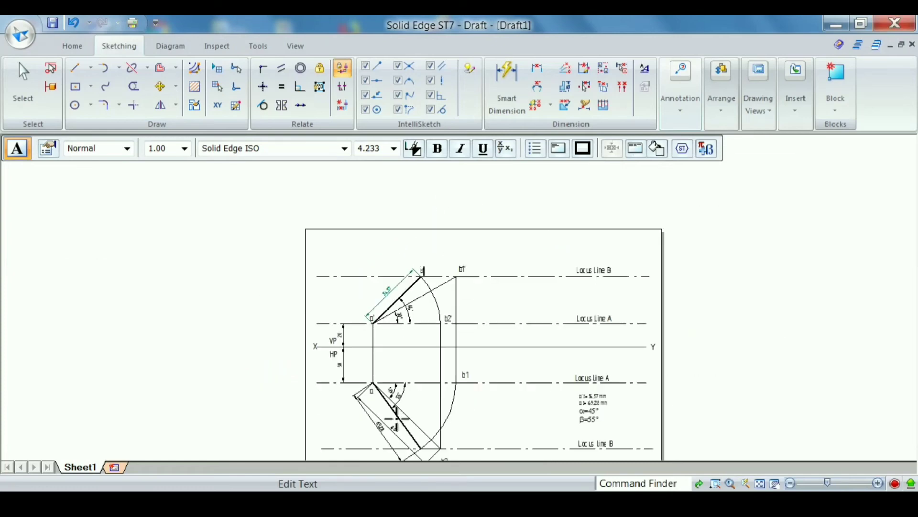
scroll(295, 245, "up", 1)
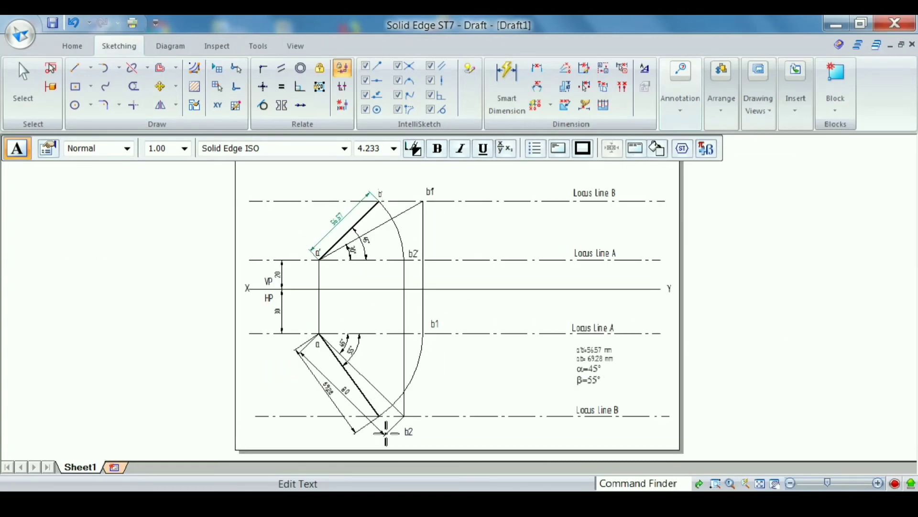
scroll(381, 430, "up", 4)
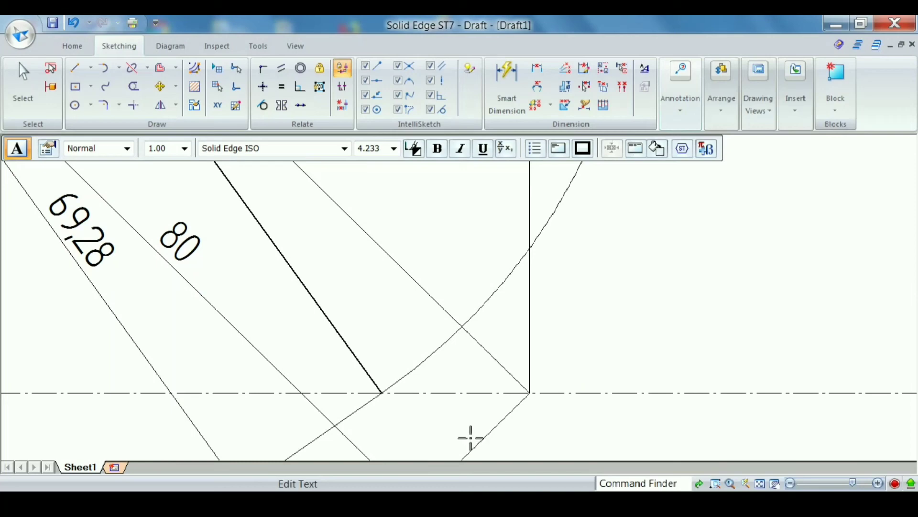
type("h")
left_click(22, 79)
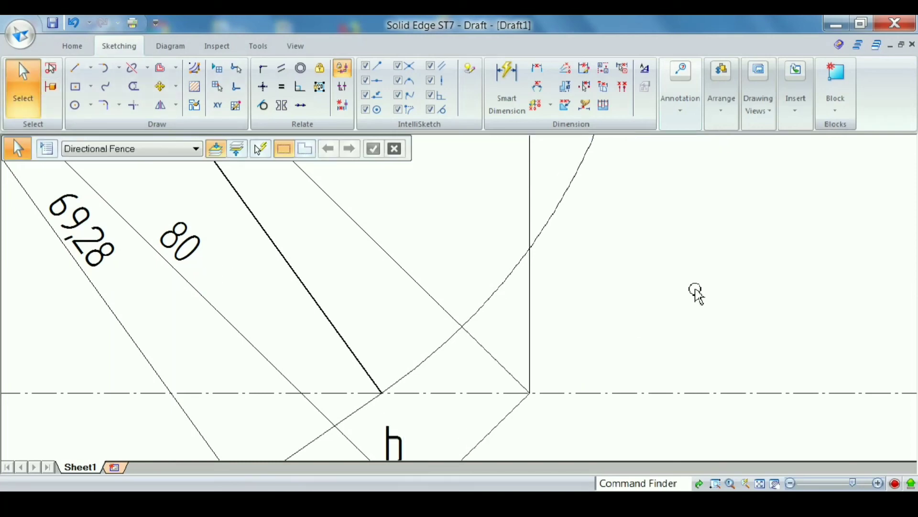
key("ctrl+shift+a")
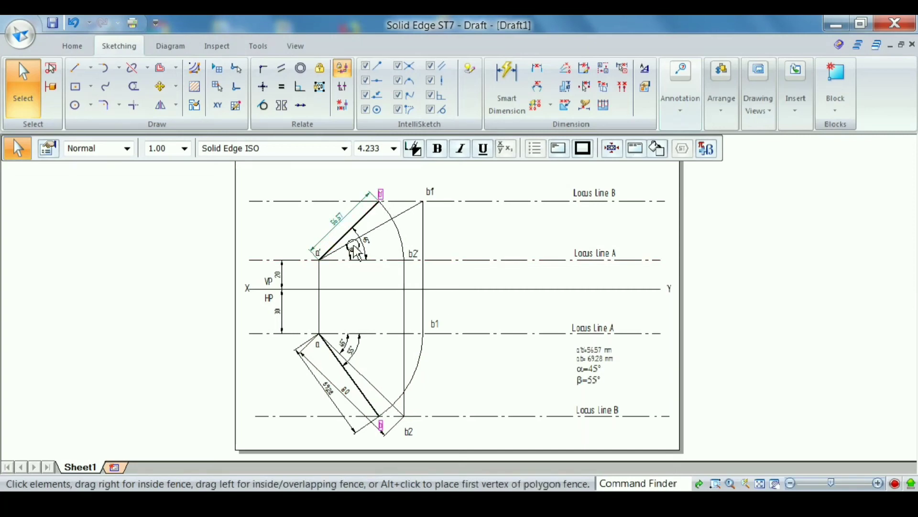
left_click(320, 254)
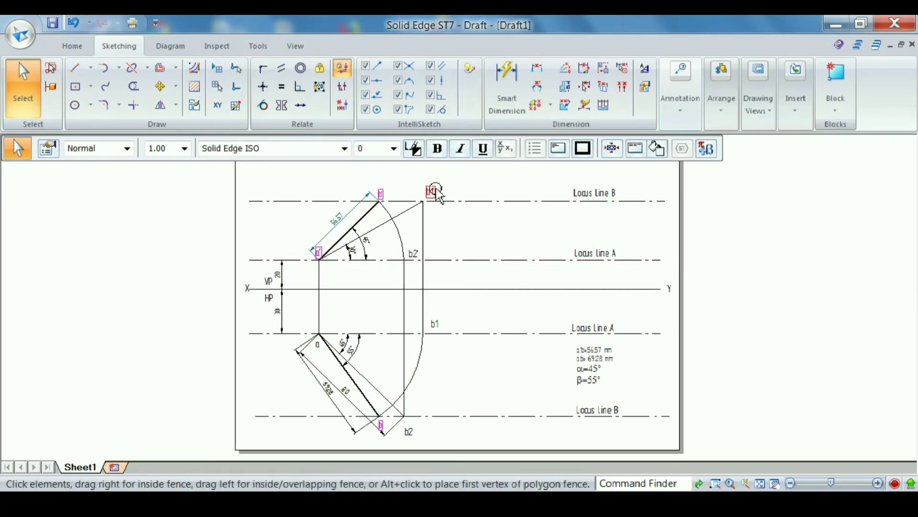
left_click(432, 191, "ctrl")
left_click(416, 255, "ctrl")
left_click(435, 325, "ctrl")
left_click(410, 432, "ctrl")
left_click(318, 344, "ctrl")
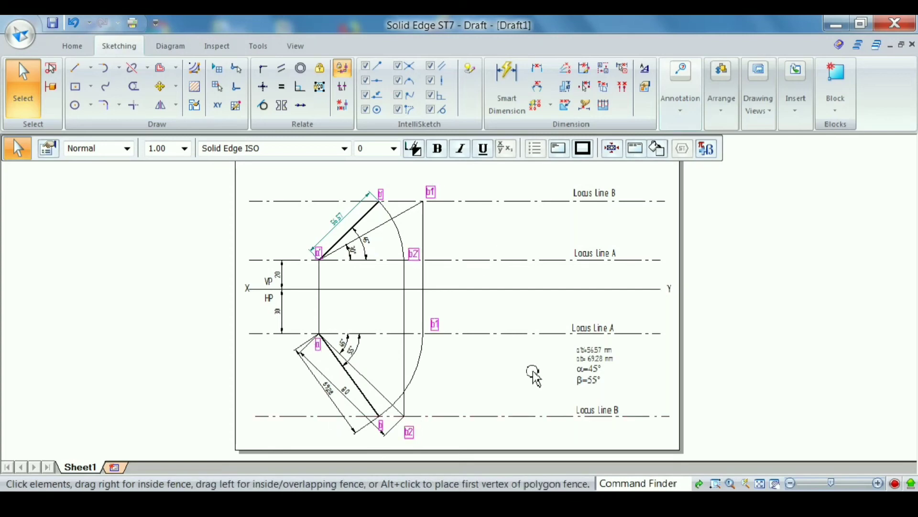
left_click(621, 193, "ctrl")
left_click(616, 368, "ctrl")
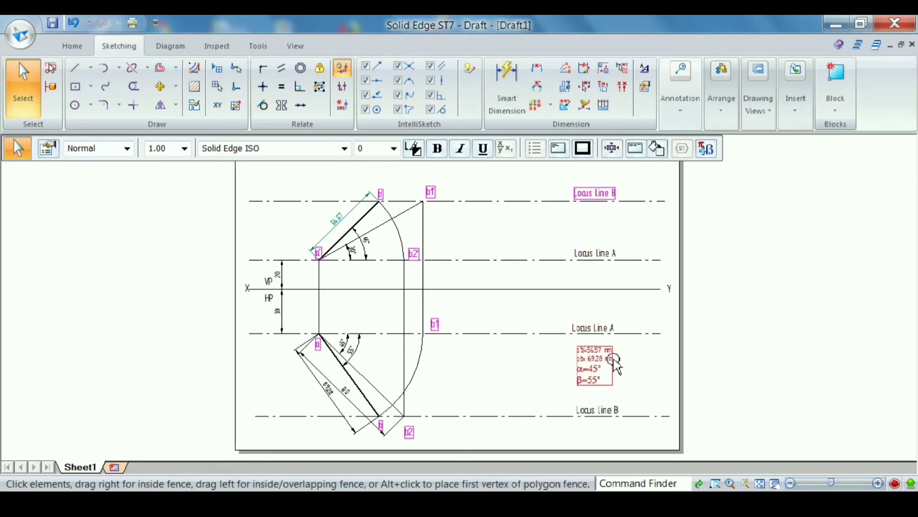
left_click(614, 329, "ctrl")
left_click(608, 255, "ctrl")
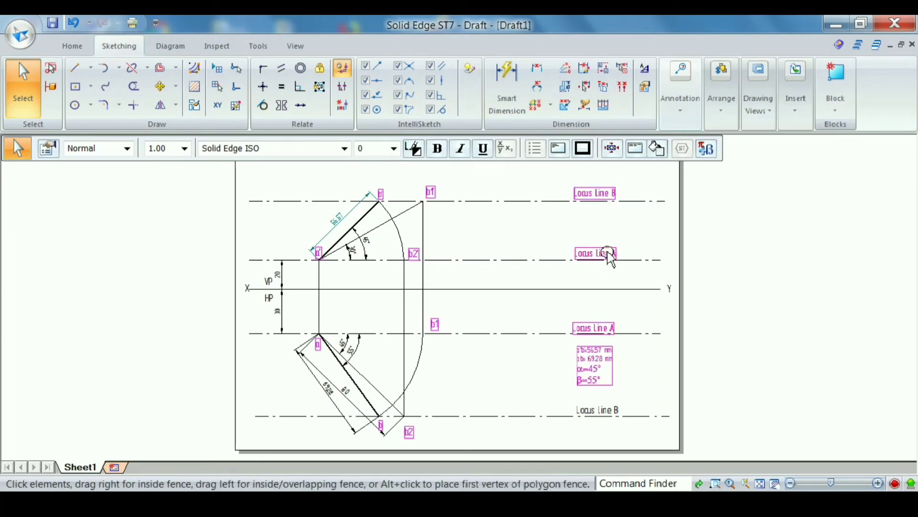
left_click(618, 410, "ctrl")
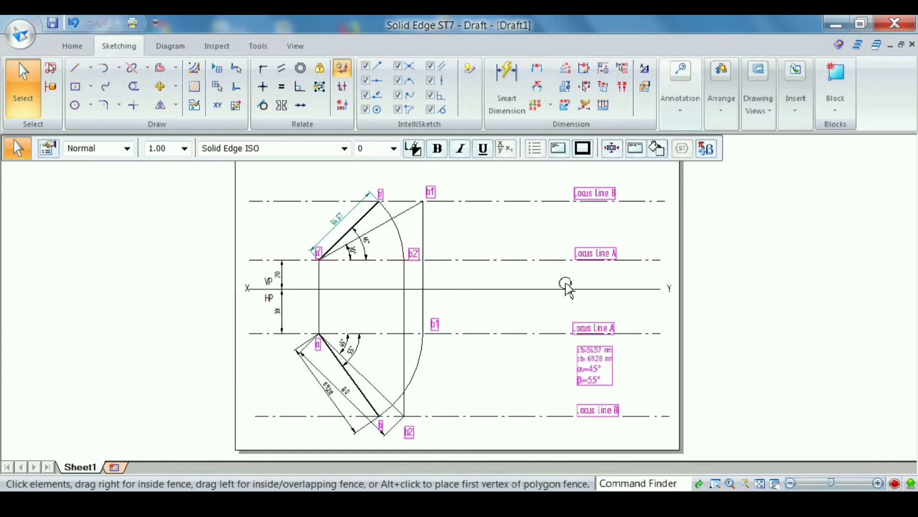
left_click(282, 299)
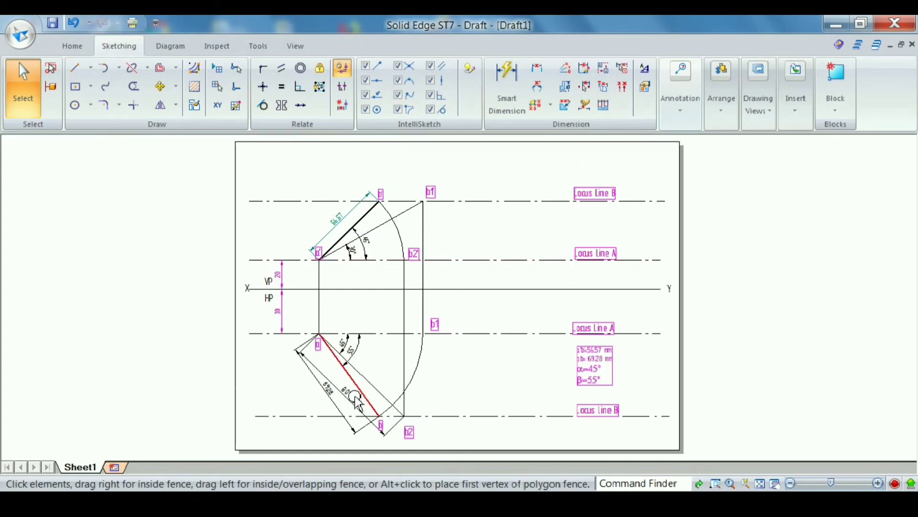
left_click(333, 404, "ctrl")
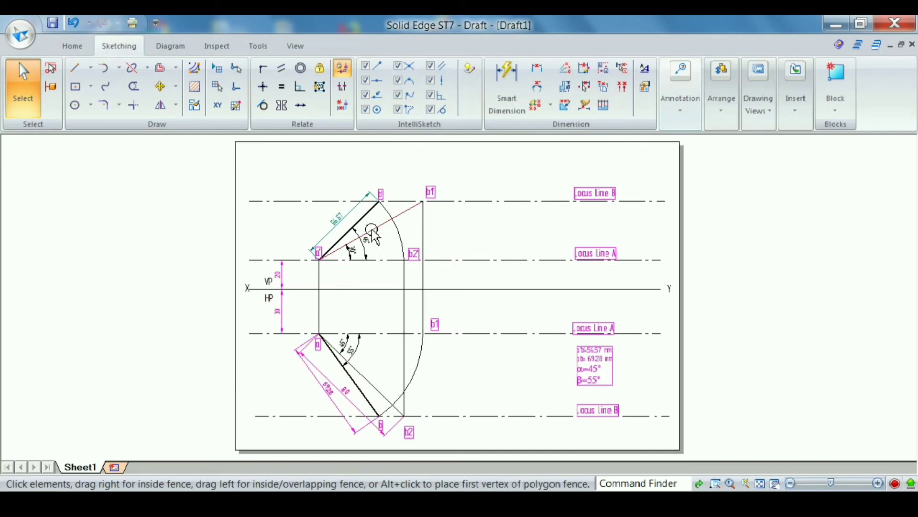
left_click(337, 220, "ctrl")
left_click(371, 254, "ctrl")
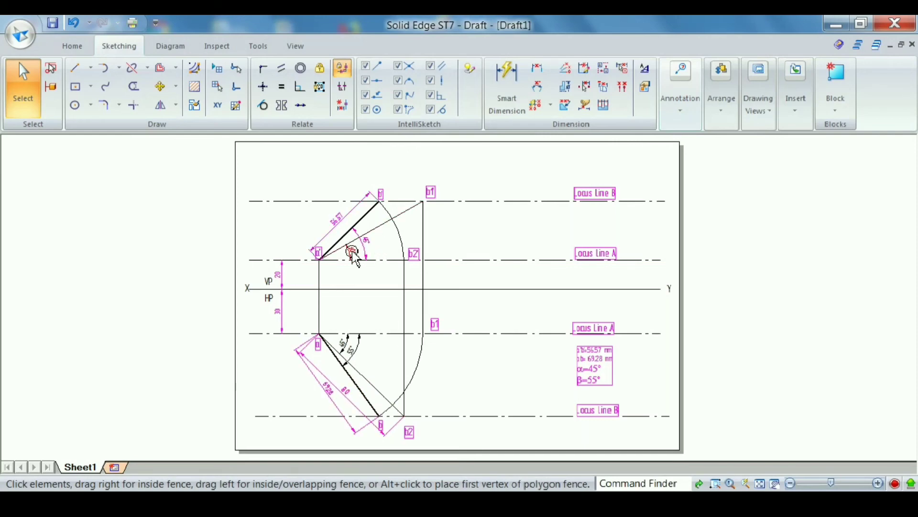
left_click(351, 252, "ctrl")
left_click(343, 340, "ctrl")
left_click(361, 352, "ctrl")
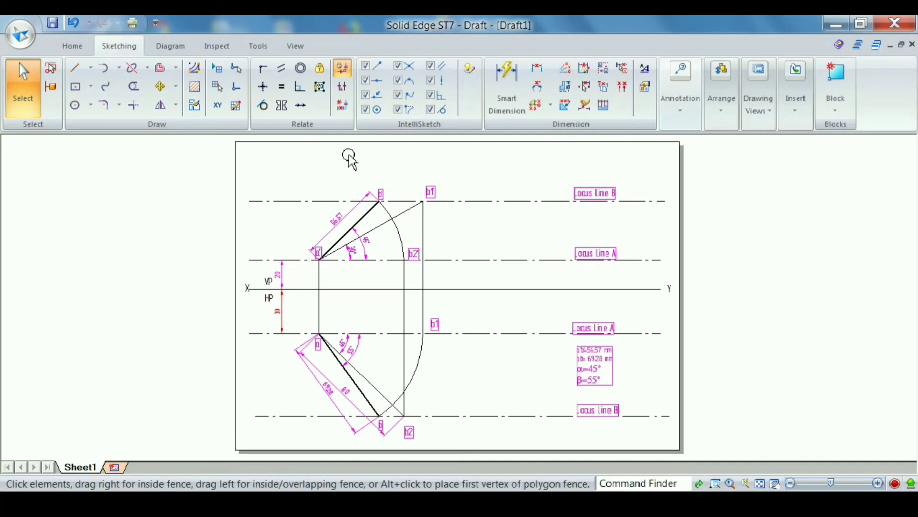
left_click(495, 231)
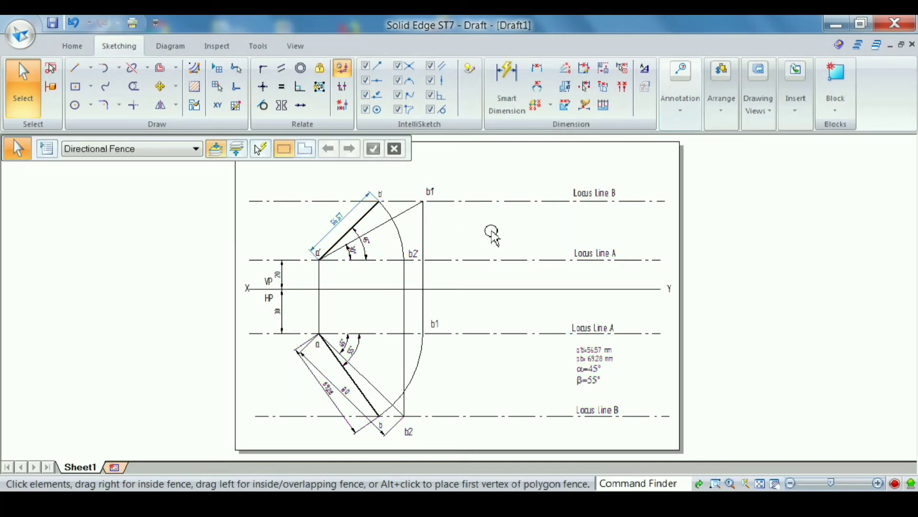
- Set the text height of the labels b' and b and of the lengths-and-angles note to 5 mm
left_click(321, 271)
left_click(381, 194)
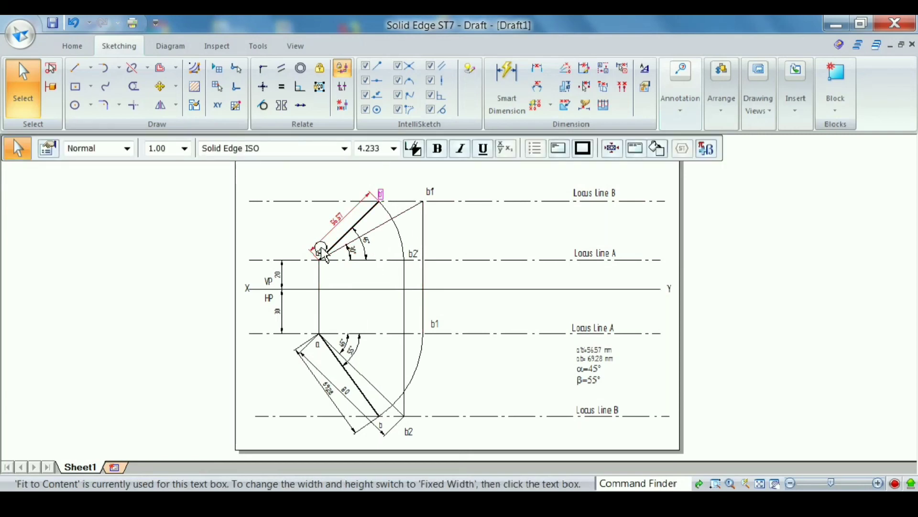
left_click(381, 425, "ctrl")
left_click(594, 355, "ctrl")
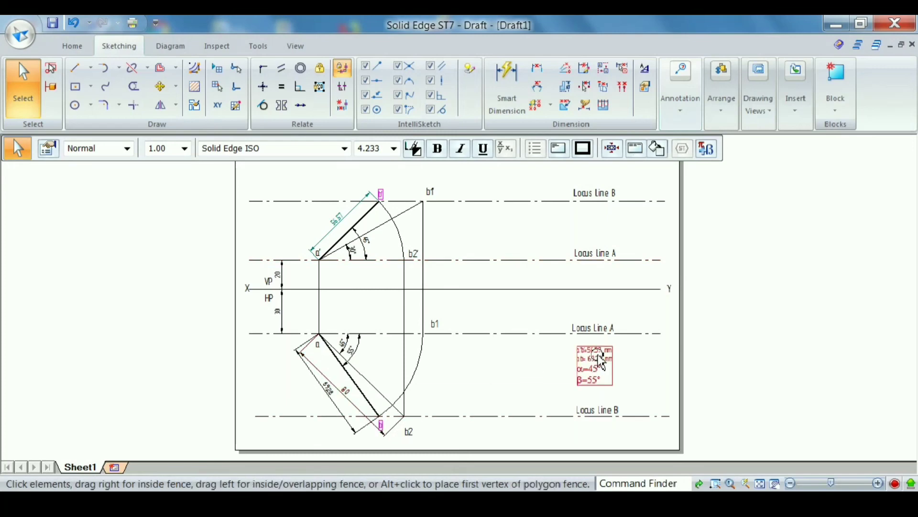
left_click(394, 149)
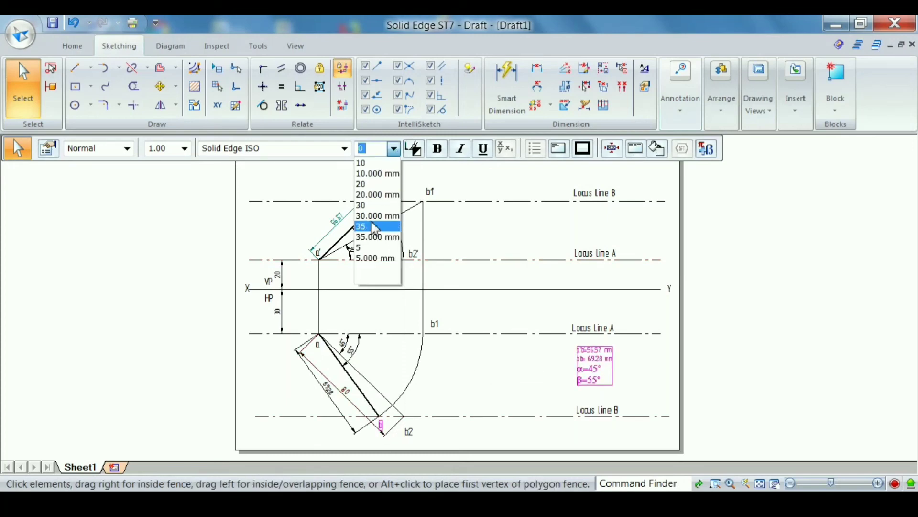
left_click(372, 257)
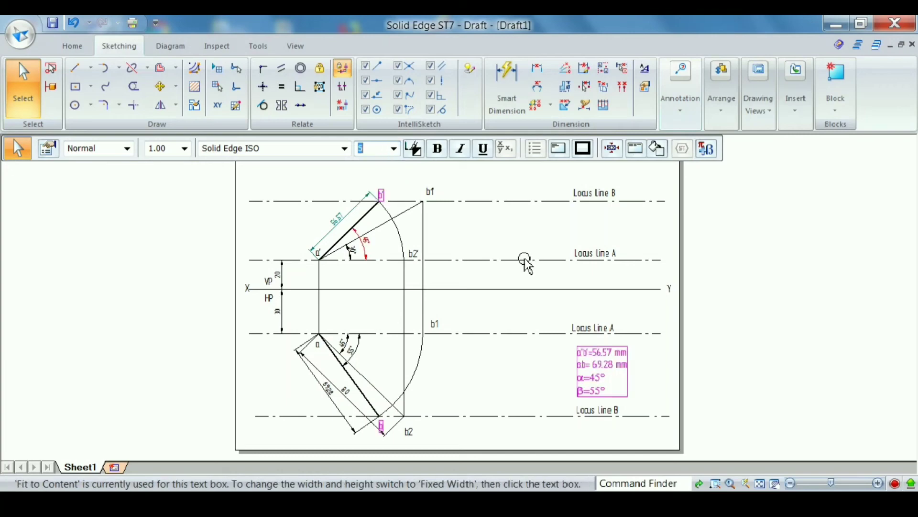
left_click(529, 273)
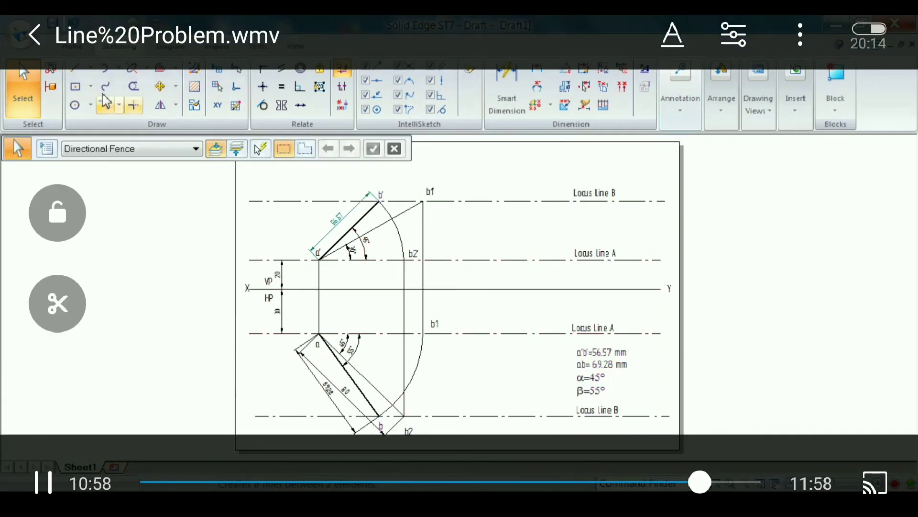
- Draw a 0.05 mm wide vertical projector line from b' down to b, and end the Line command
left_click(76, 68)
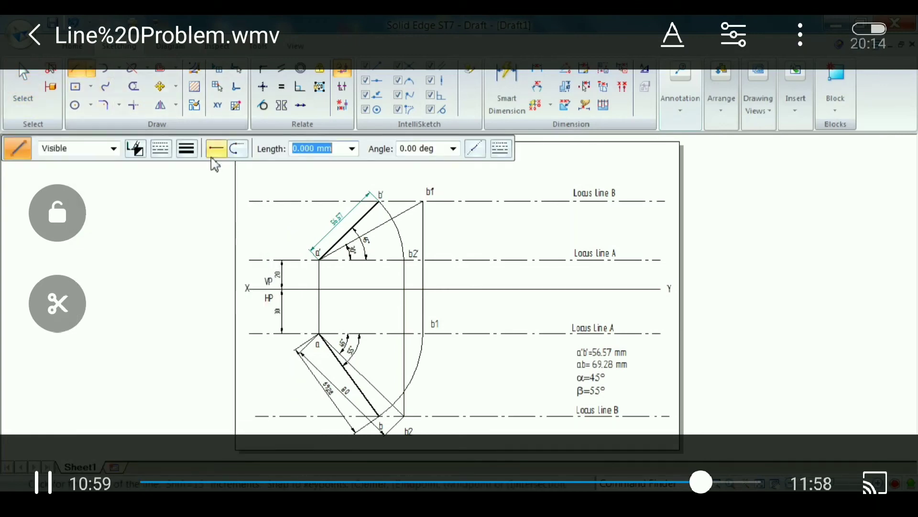
left_click(188, 150)
left_click(165, 150)
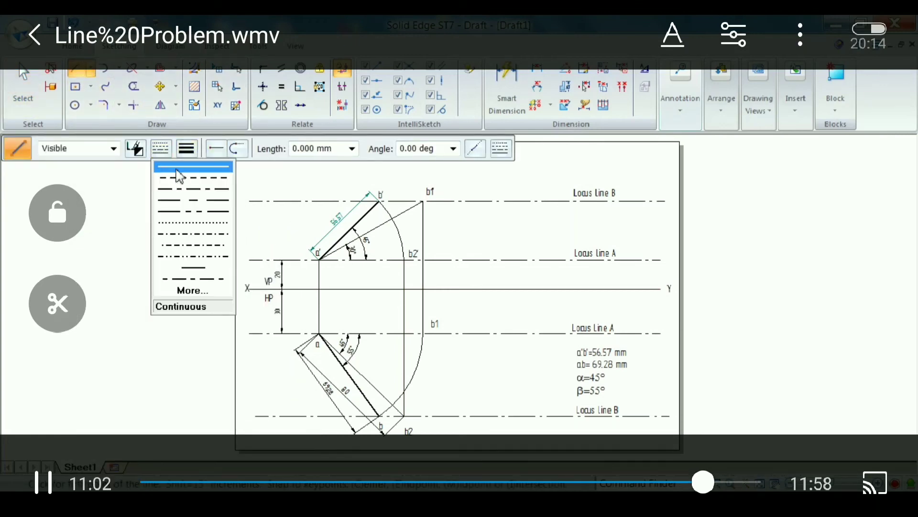
left_click(188, 150)
type("0.0")
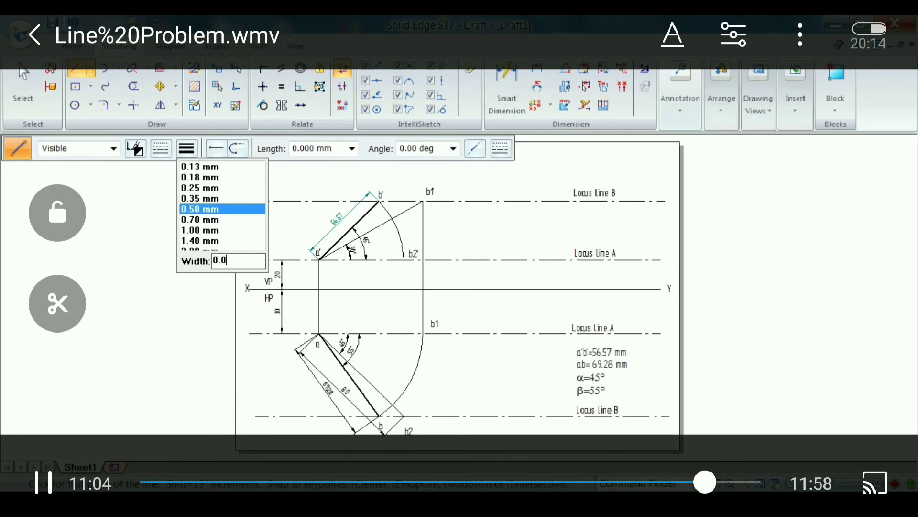
type("5")
key("Return")
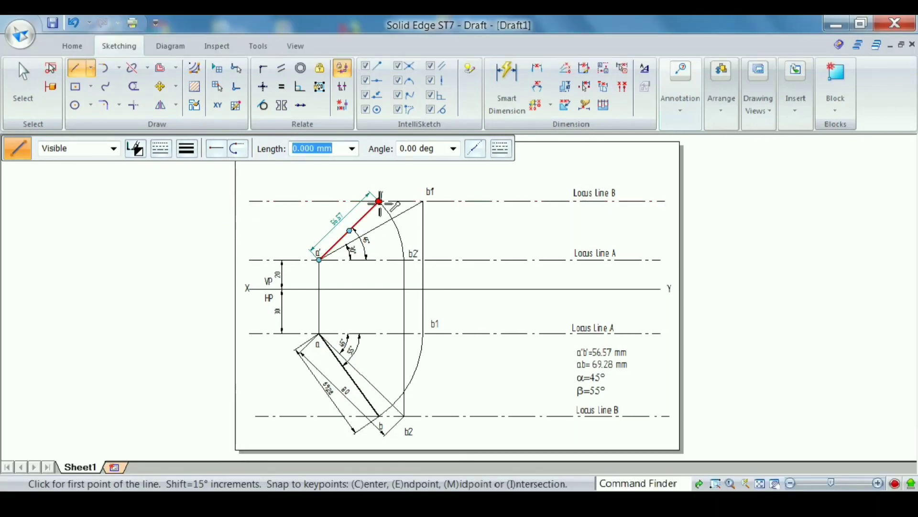
left_click(379, 201)
left_click(380, 416)
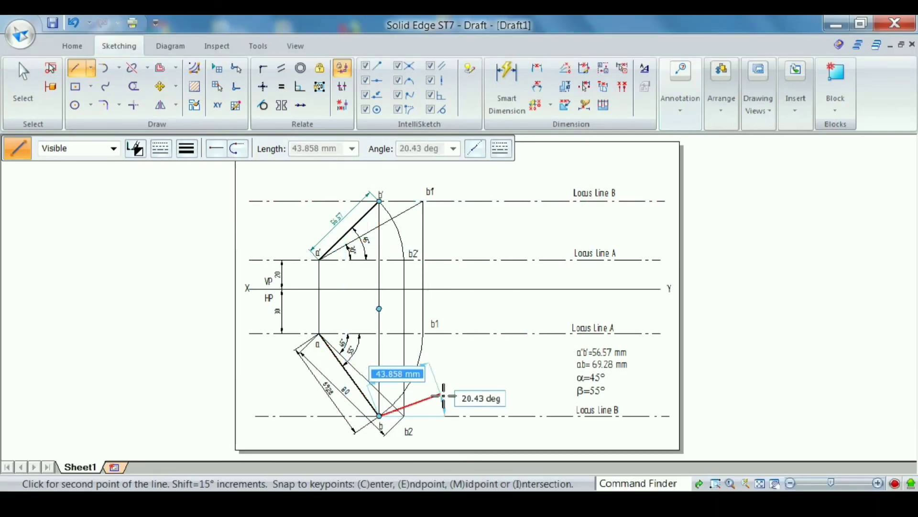
key("Escape")
key("Escape")
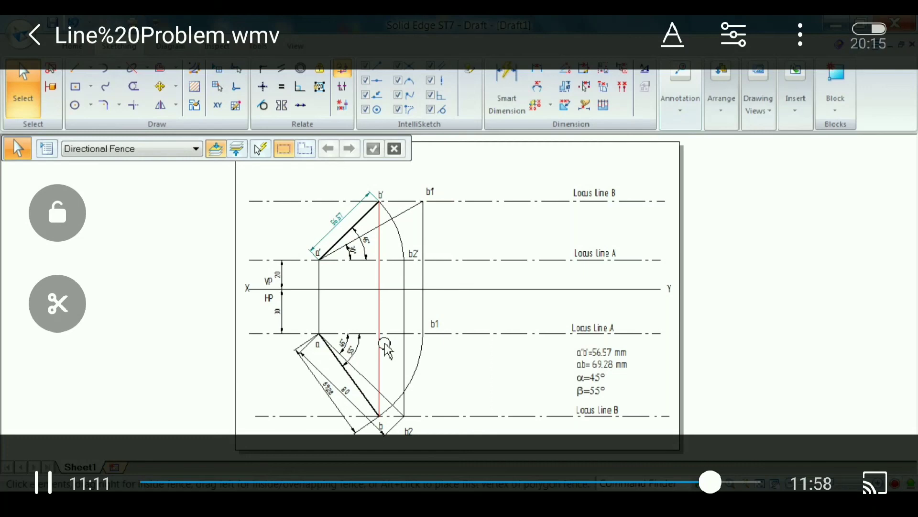
- Place a leader arrow along the projector between a and a', pointing up towards a'
left_click(692, 112)
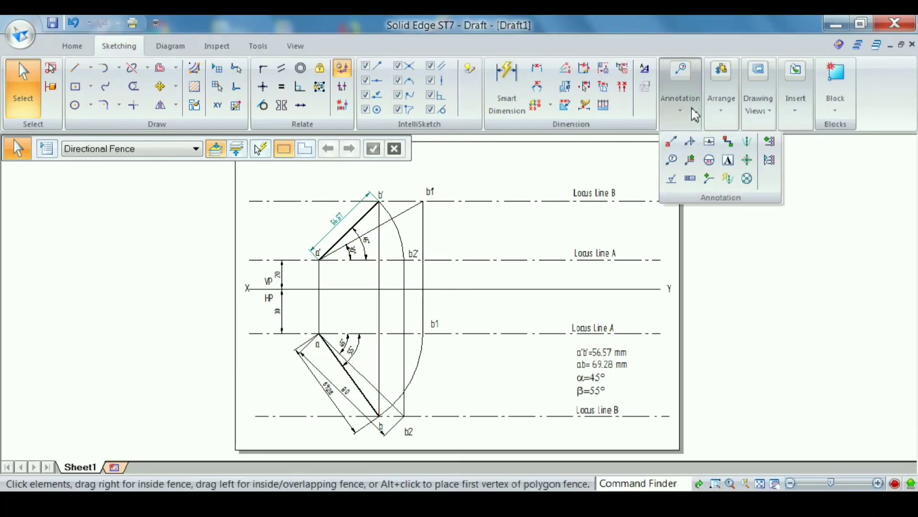
left_click(708, 179)
scroll(363, 387, "up", 2)
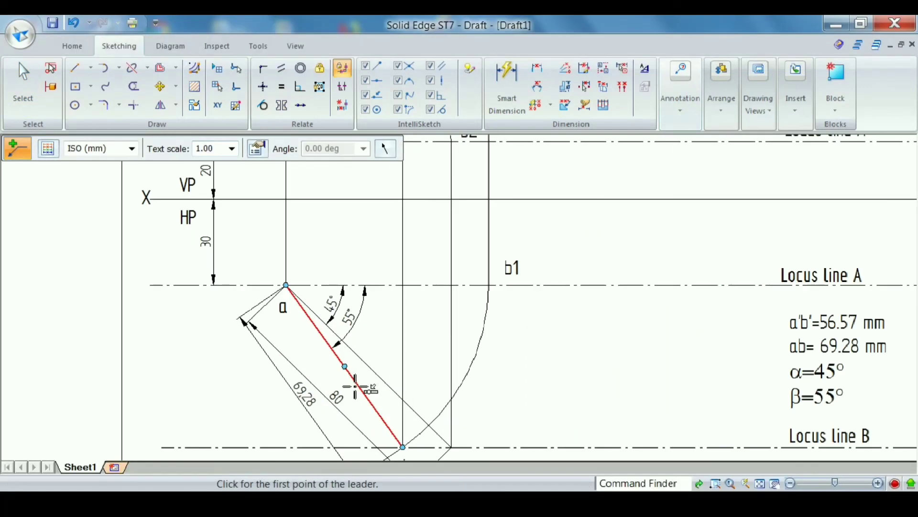
scroll(371, 390, "down", 1)
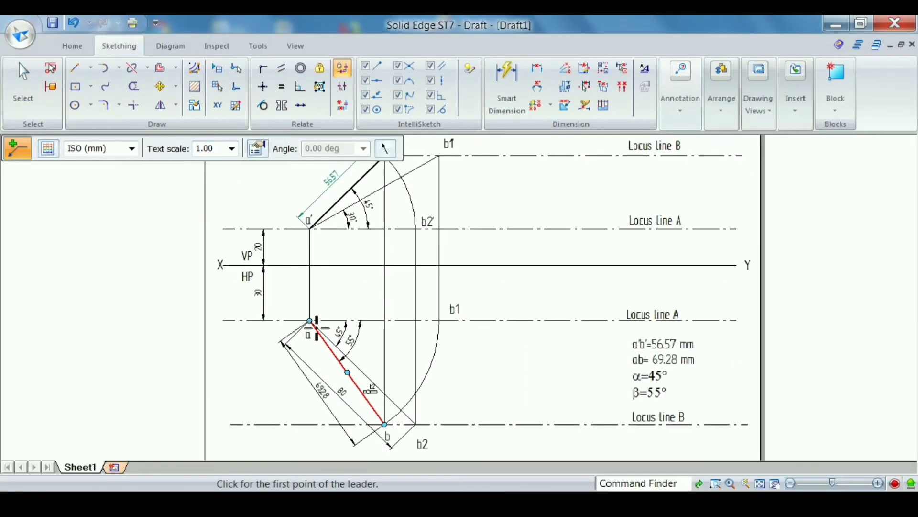
left_click(310, 251)
left_click(310, 290)
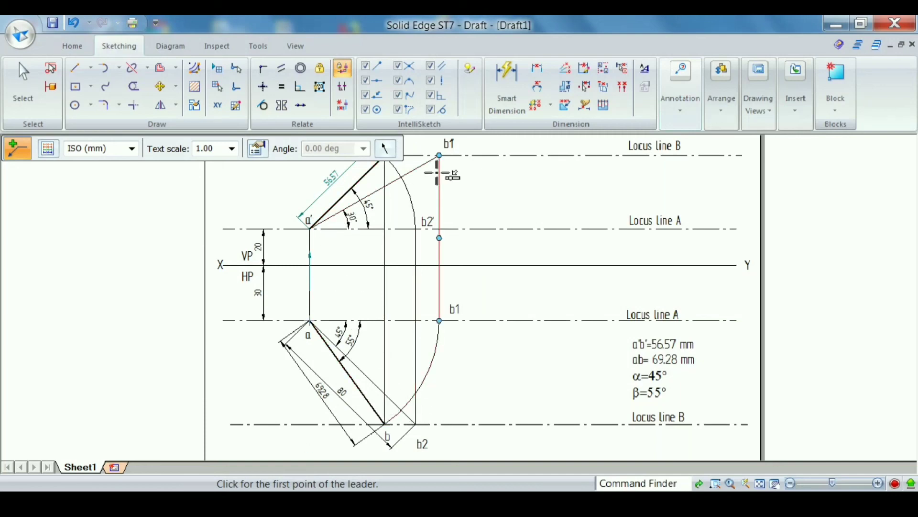
- Place downward-pointing leader arrows on the projector from b1' to b1 and on the lower arc from b1 to b
left_click(440, 210)
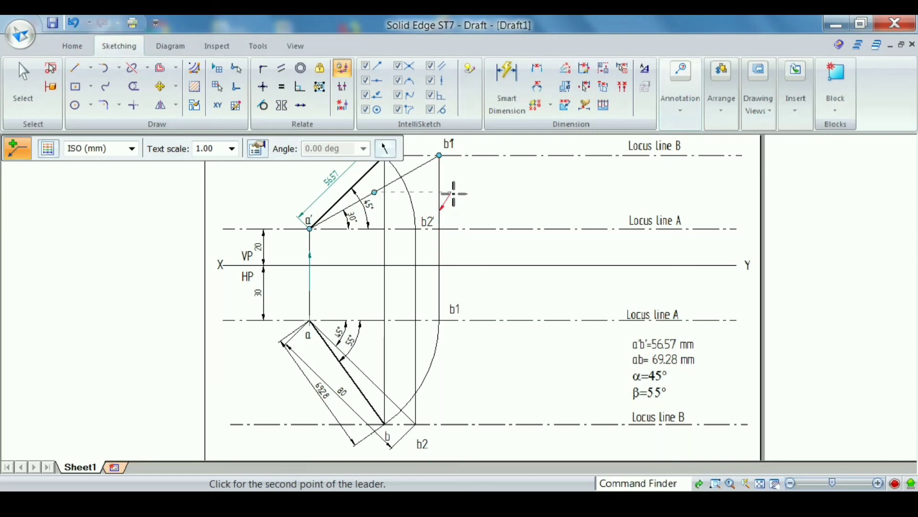
left_click(440, 187)
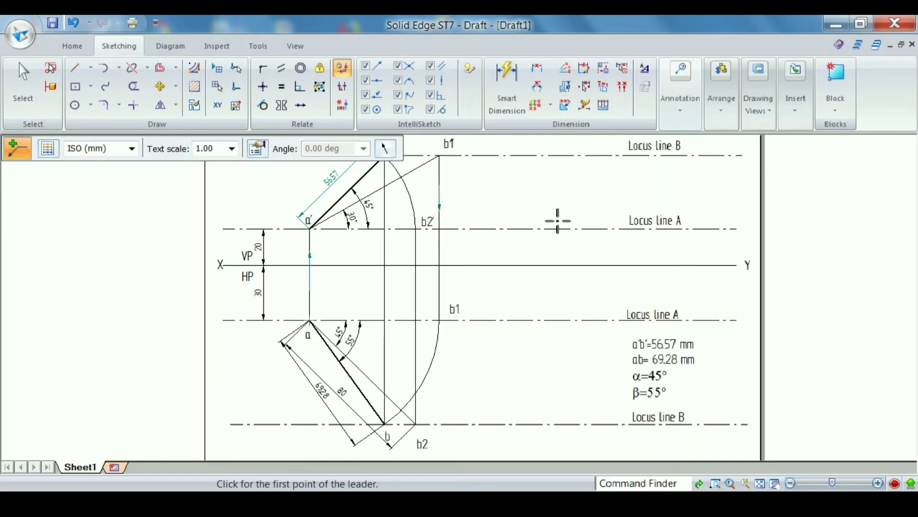
left_click(431, 372)
left_click(437, 358)
- Place upward-pointing leader arrows on the projector from b2 to b2' and on the upper arc from b2' to b'
left_click(415, 329)
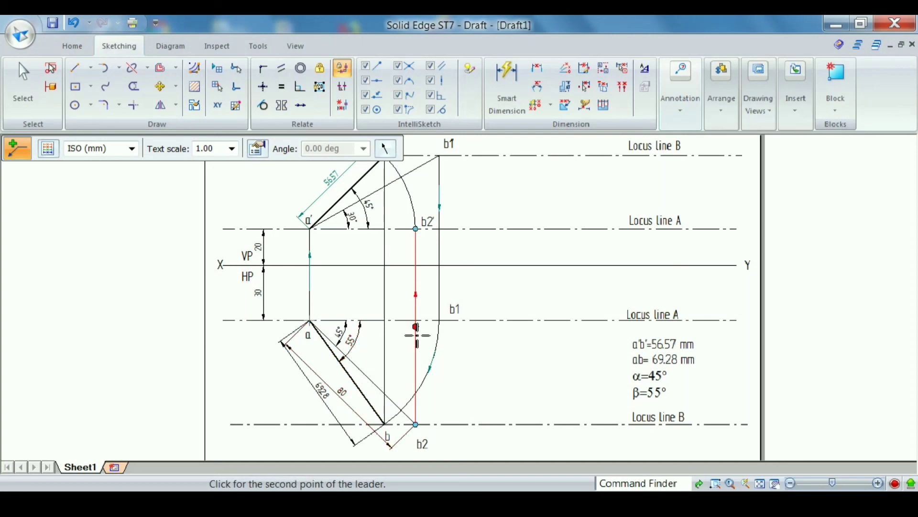
left_click(416, 334)
left_click(402, 178)
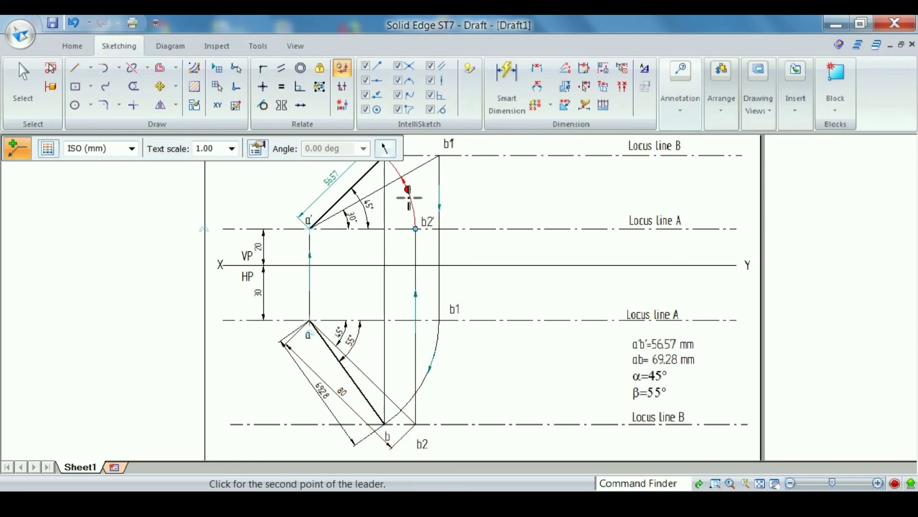
left_click(410, 201)
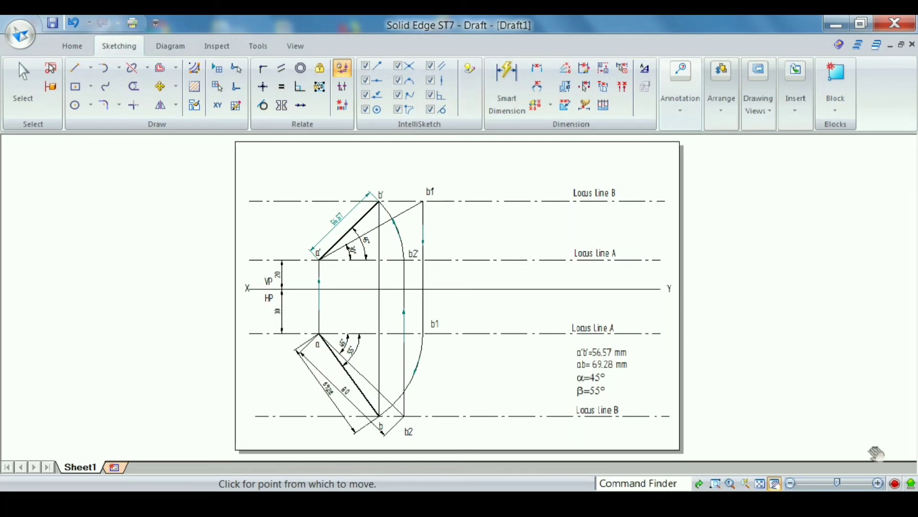
left_click(895, 483)
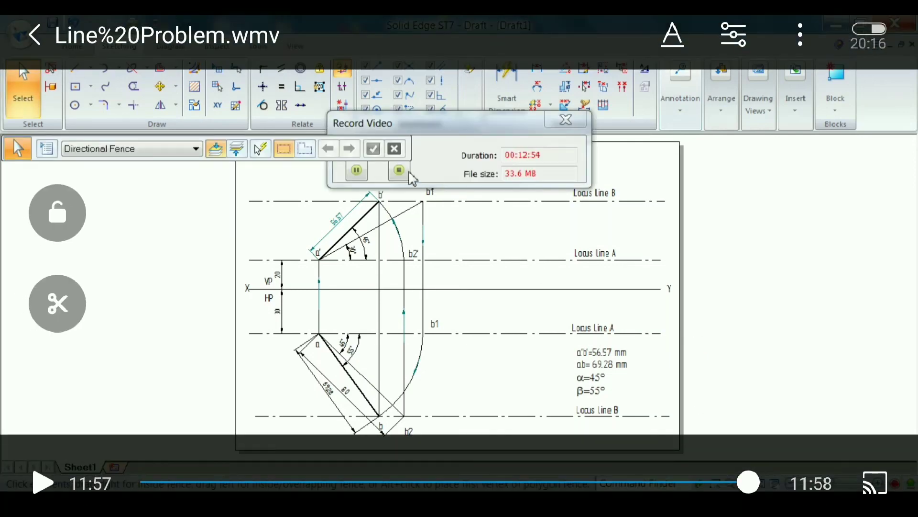